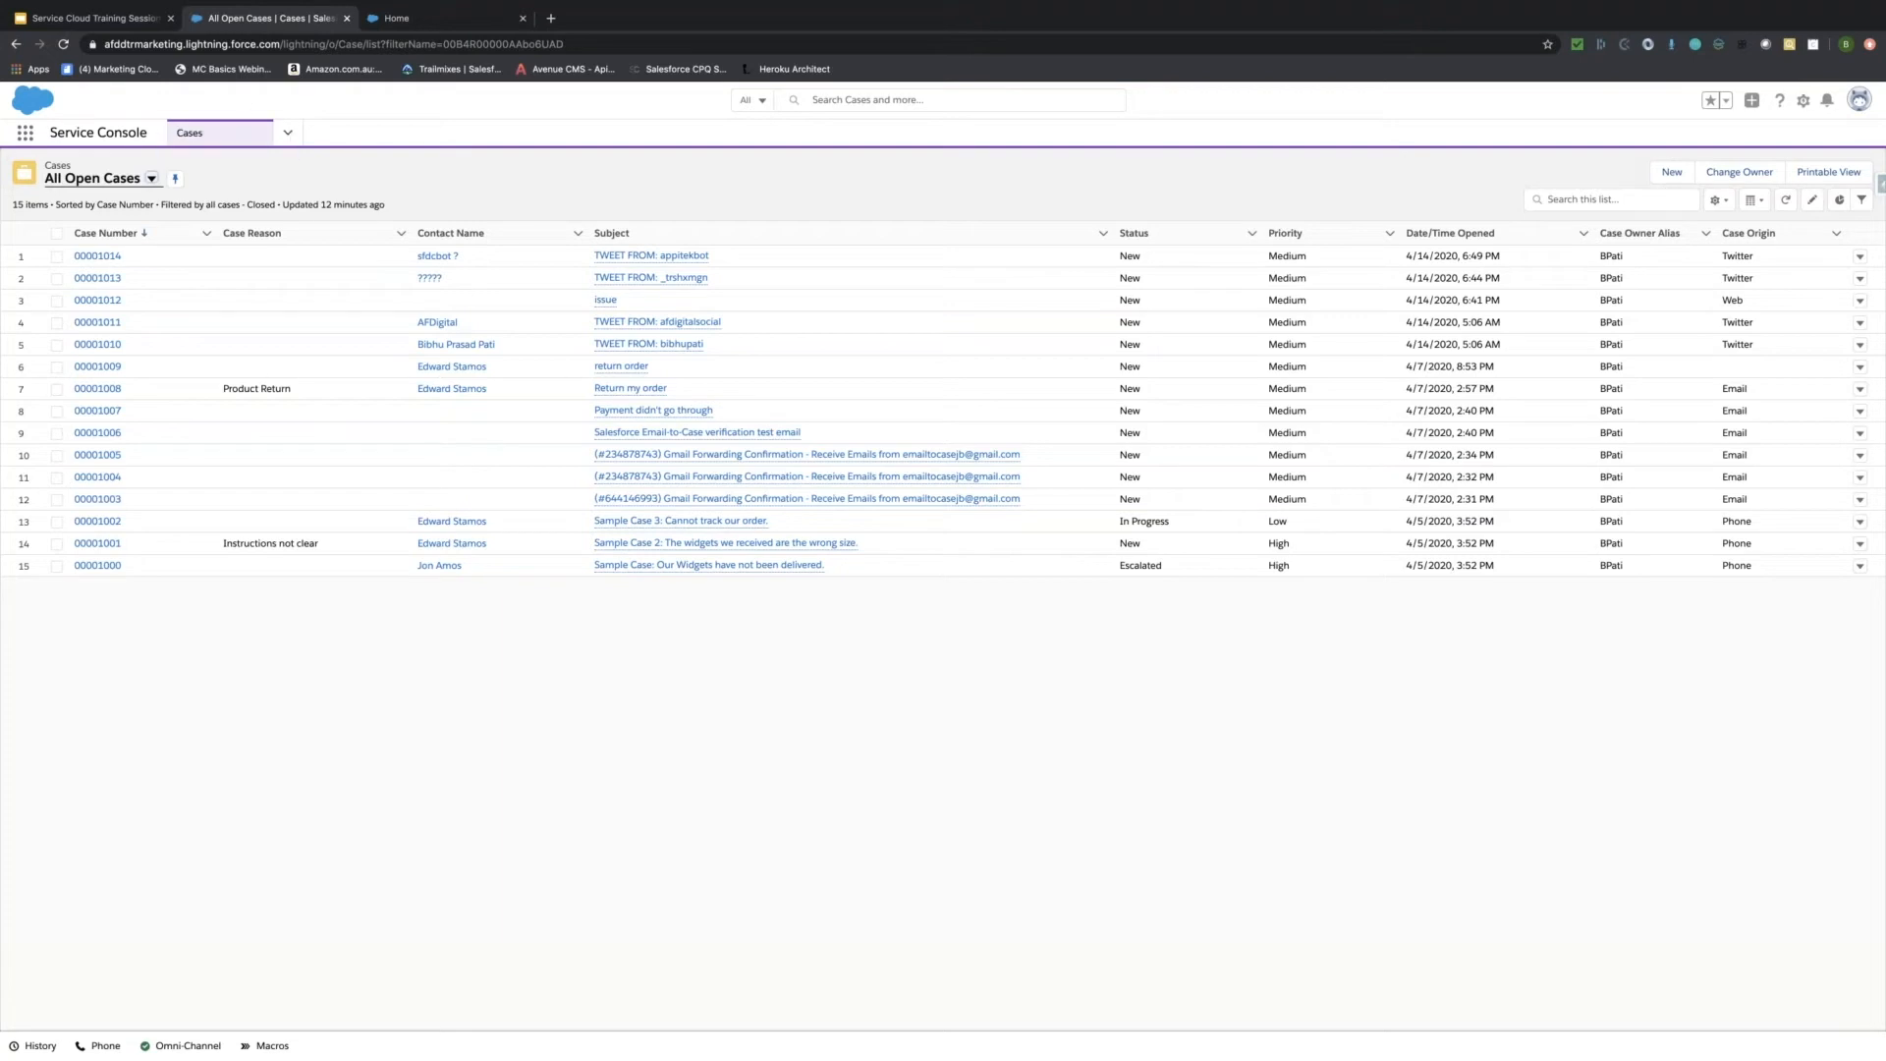
# Open the App Launcher, search 'ser', then clear the search so all apps are listed.
pyautogui.click(30, 138)
pyautogui.click(29, 138)
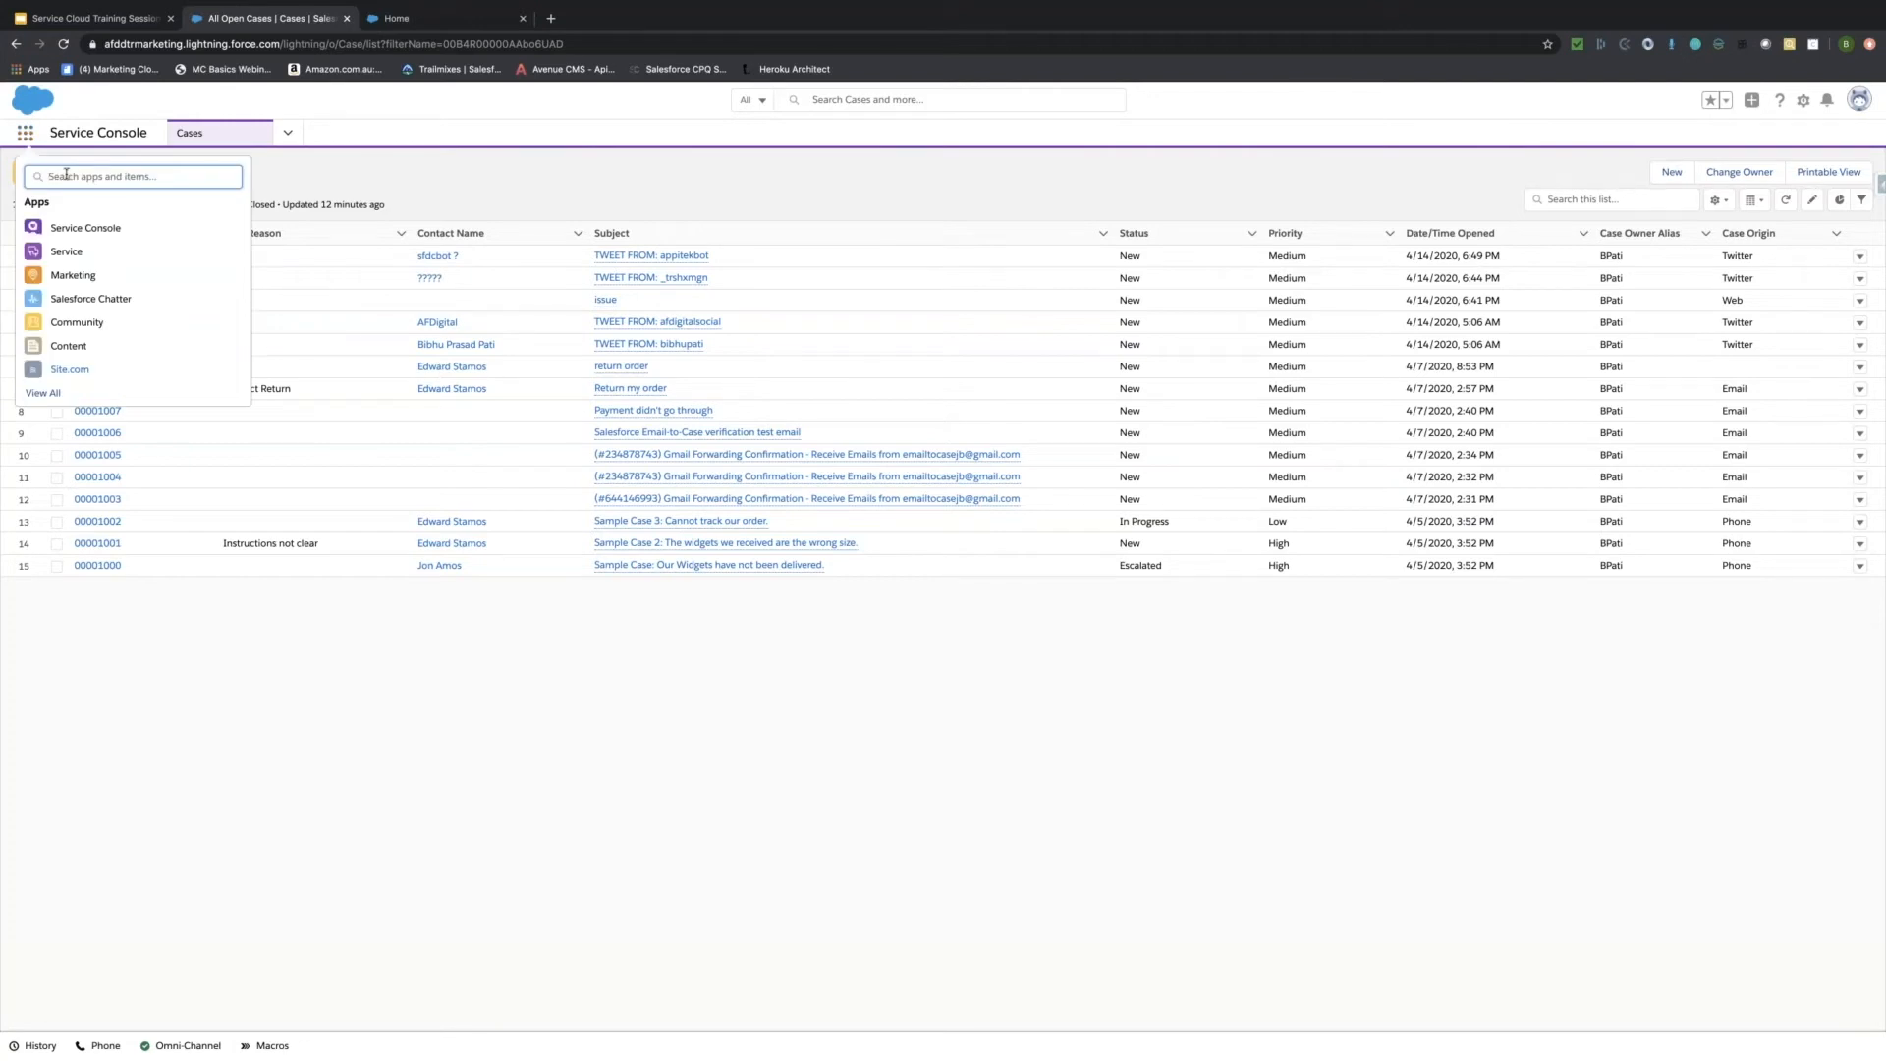
pyautogui.write('ser')
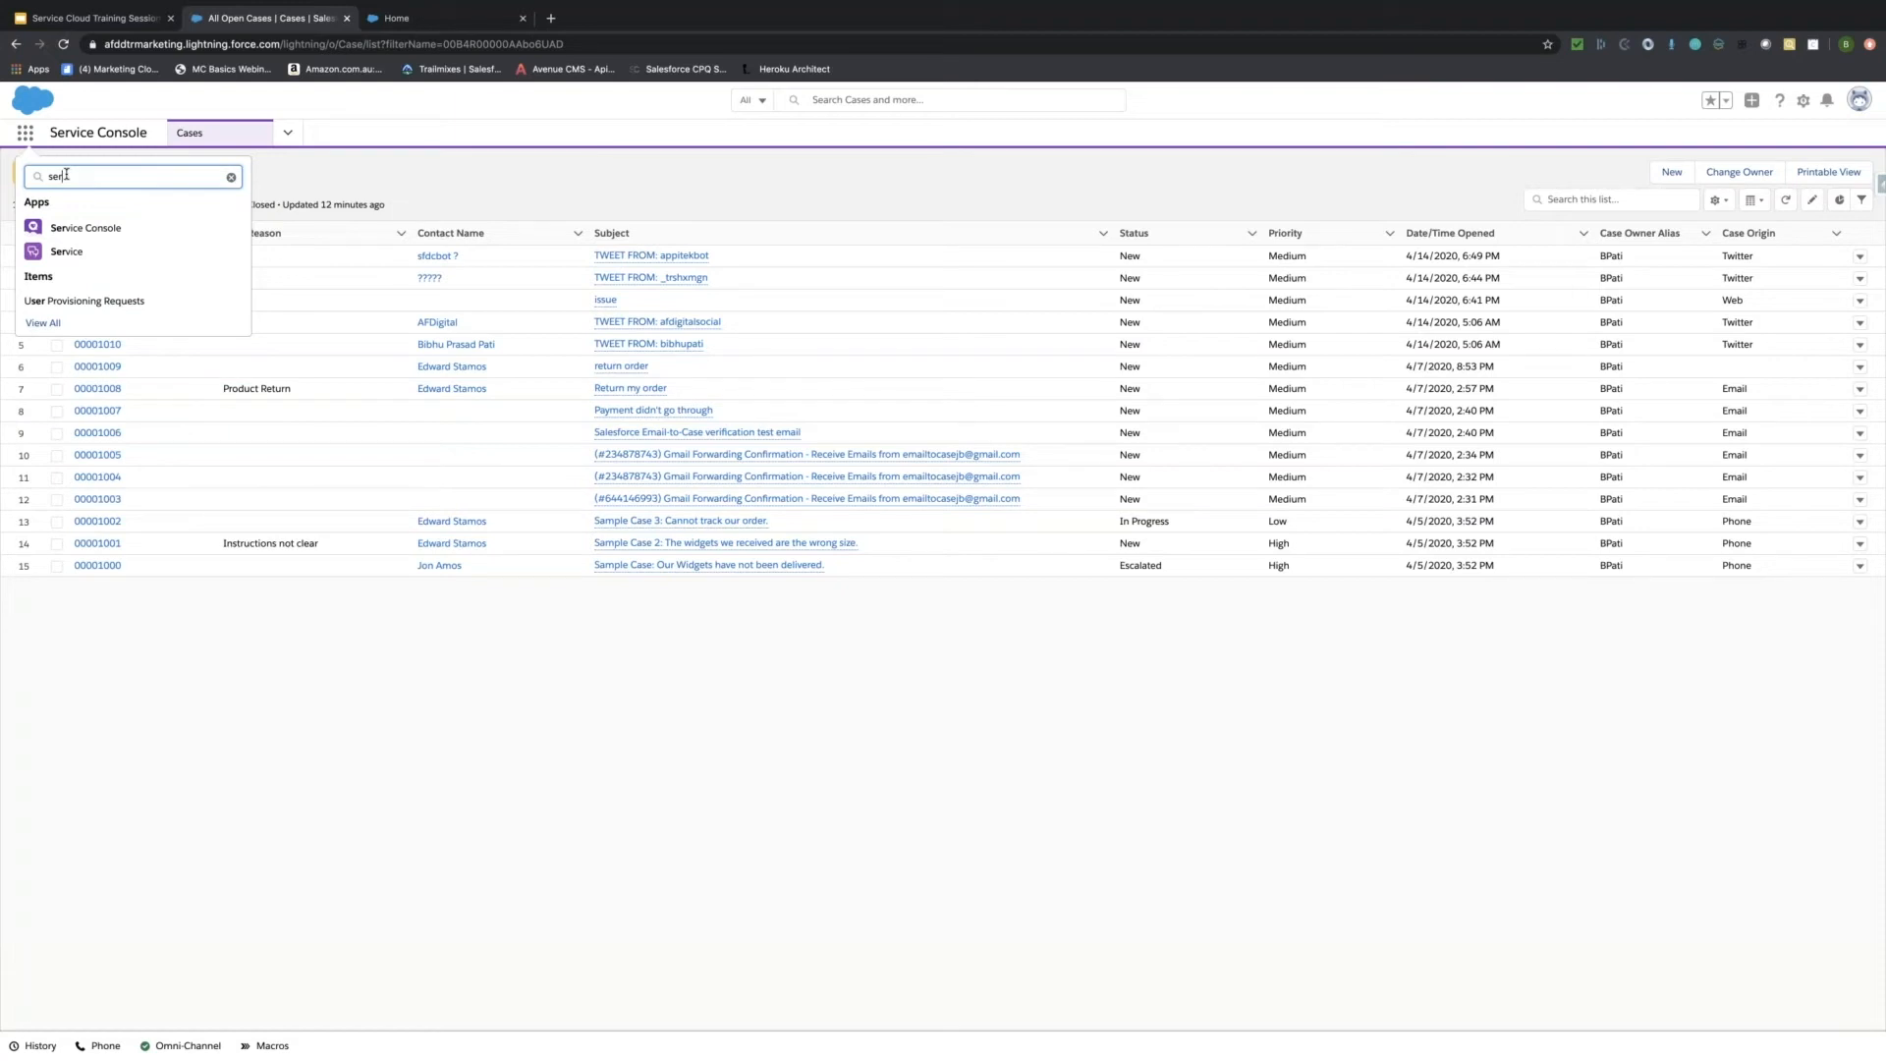
pyautogui.press('BackSpace')
pyautogui.press('BackSpace')
pyautogui.press('BackSpace')
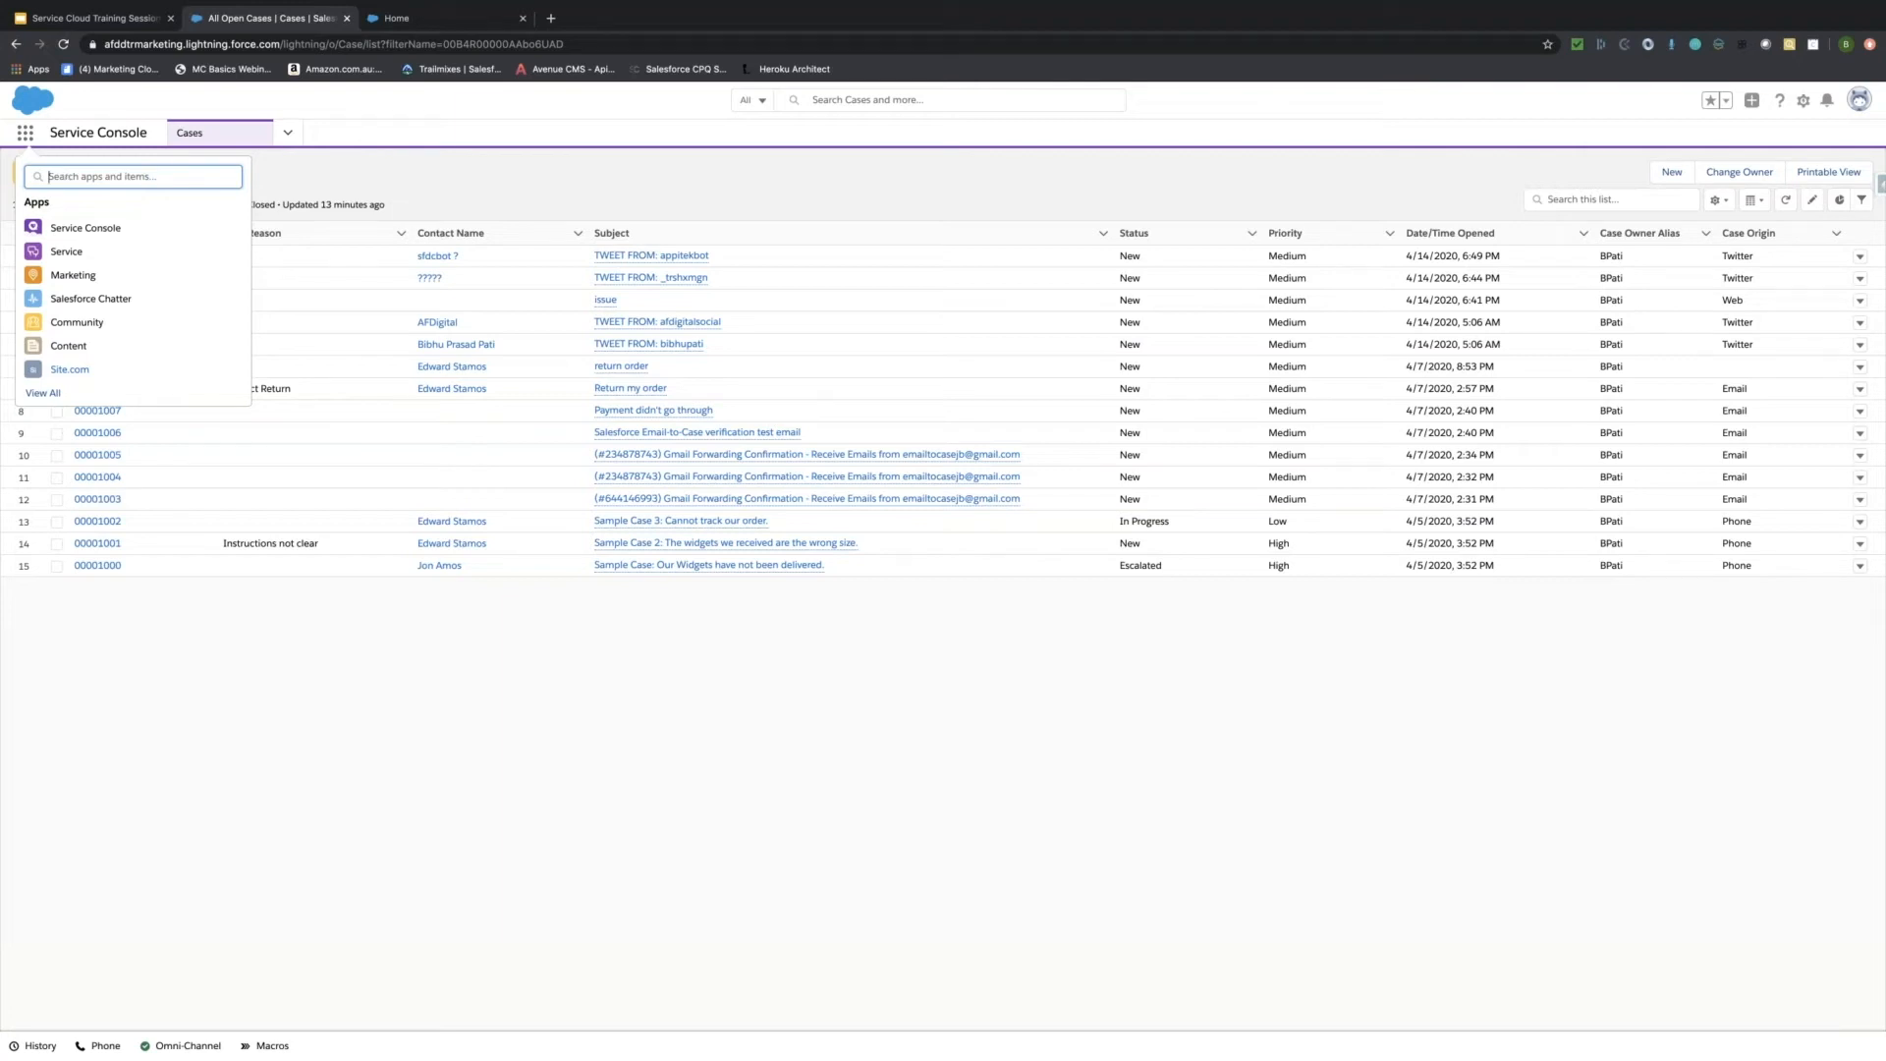
# Close the App Launcher, then open and dismiss the Cases navigation dropdown.
pyautogui.click(24, 132)
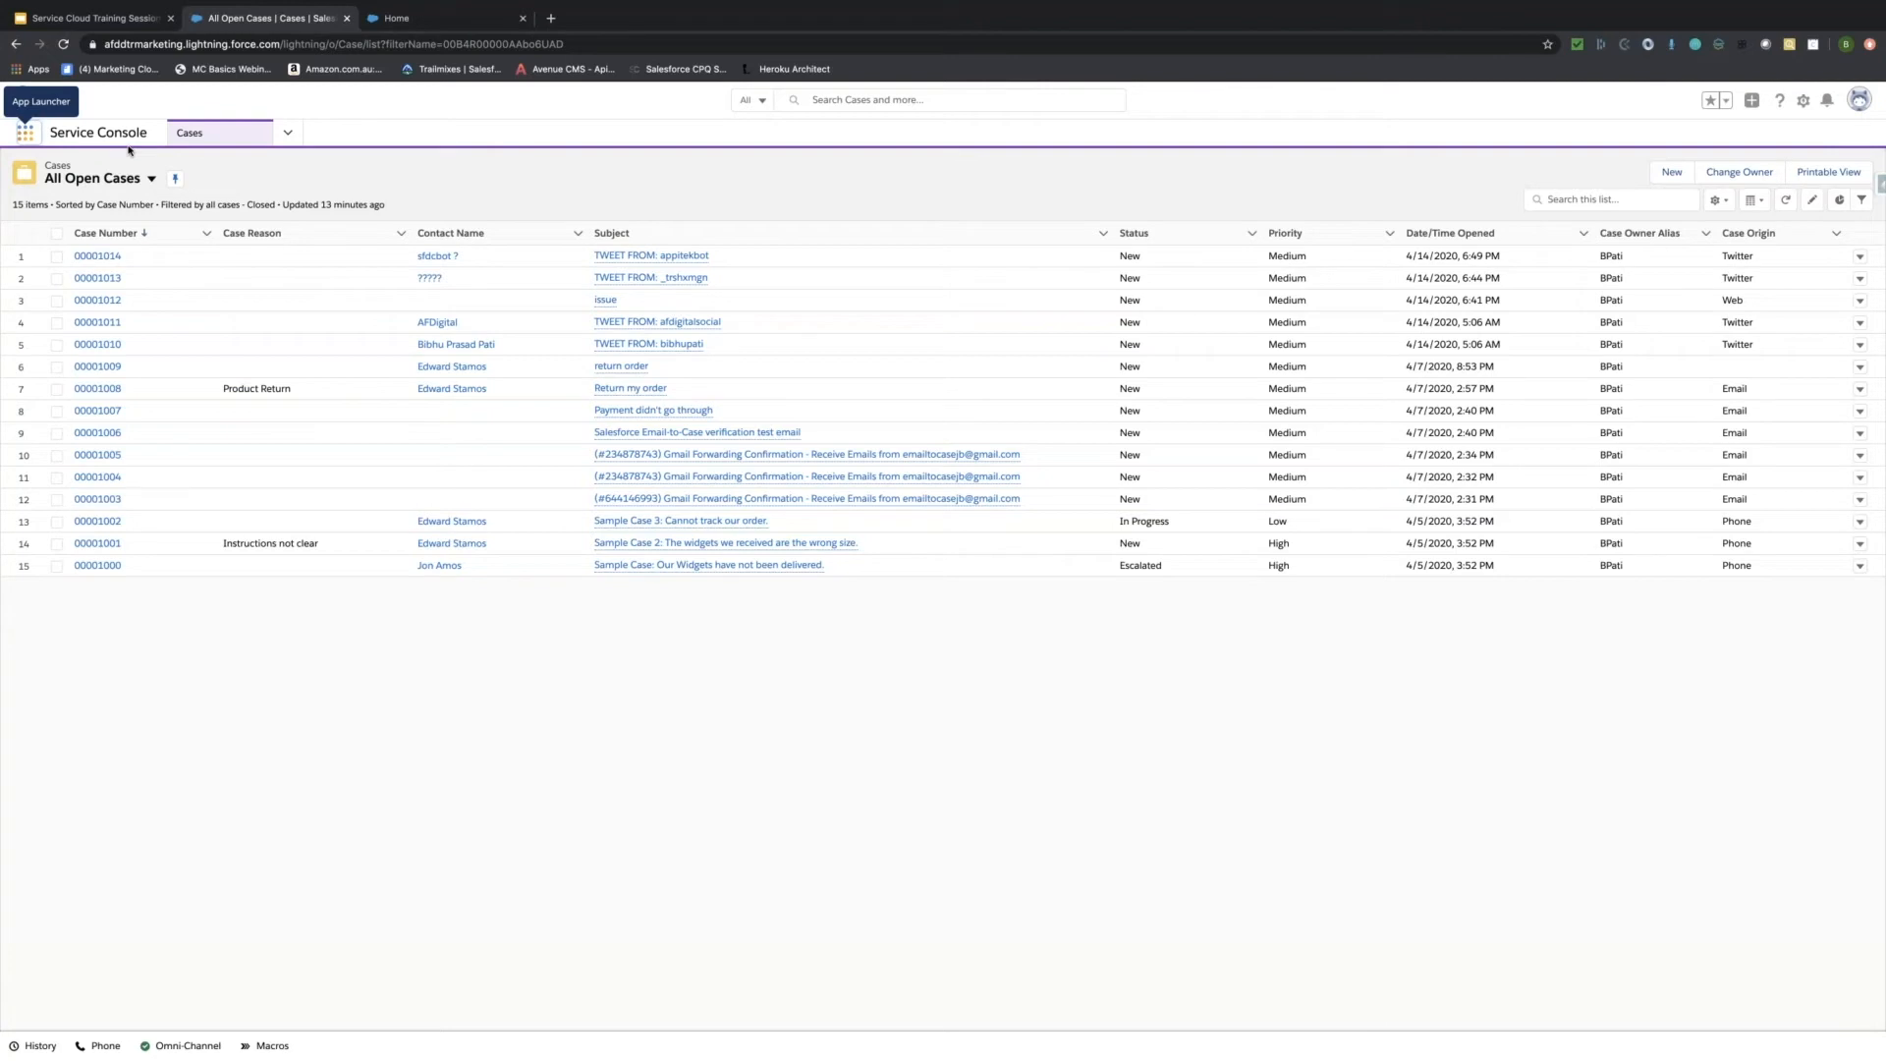
pyautogui.click(285, 135)
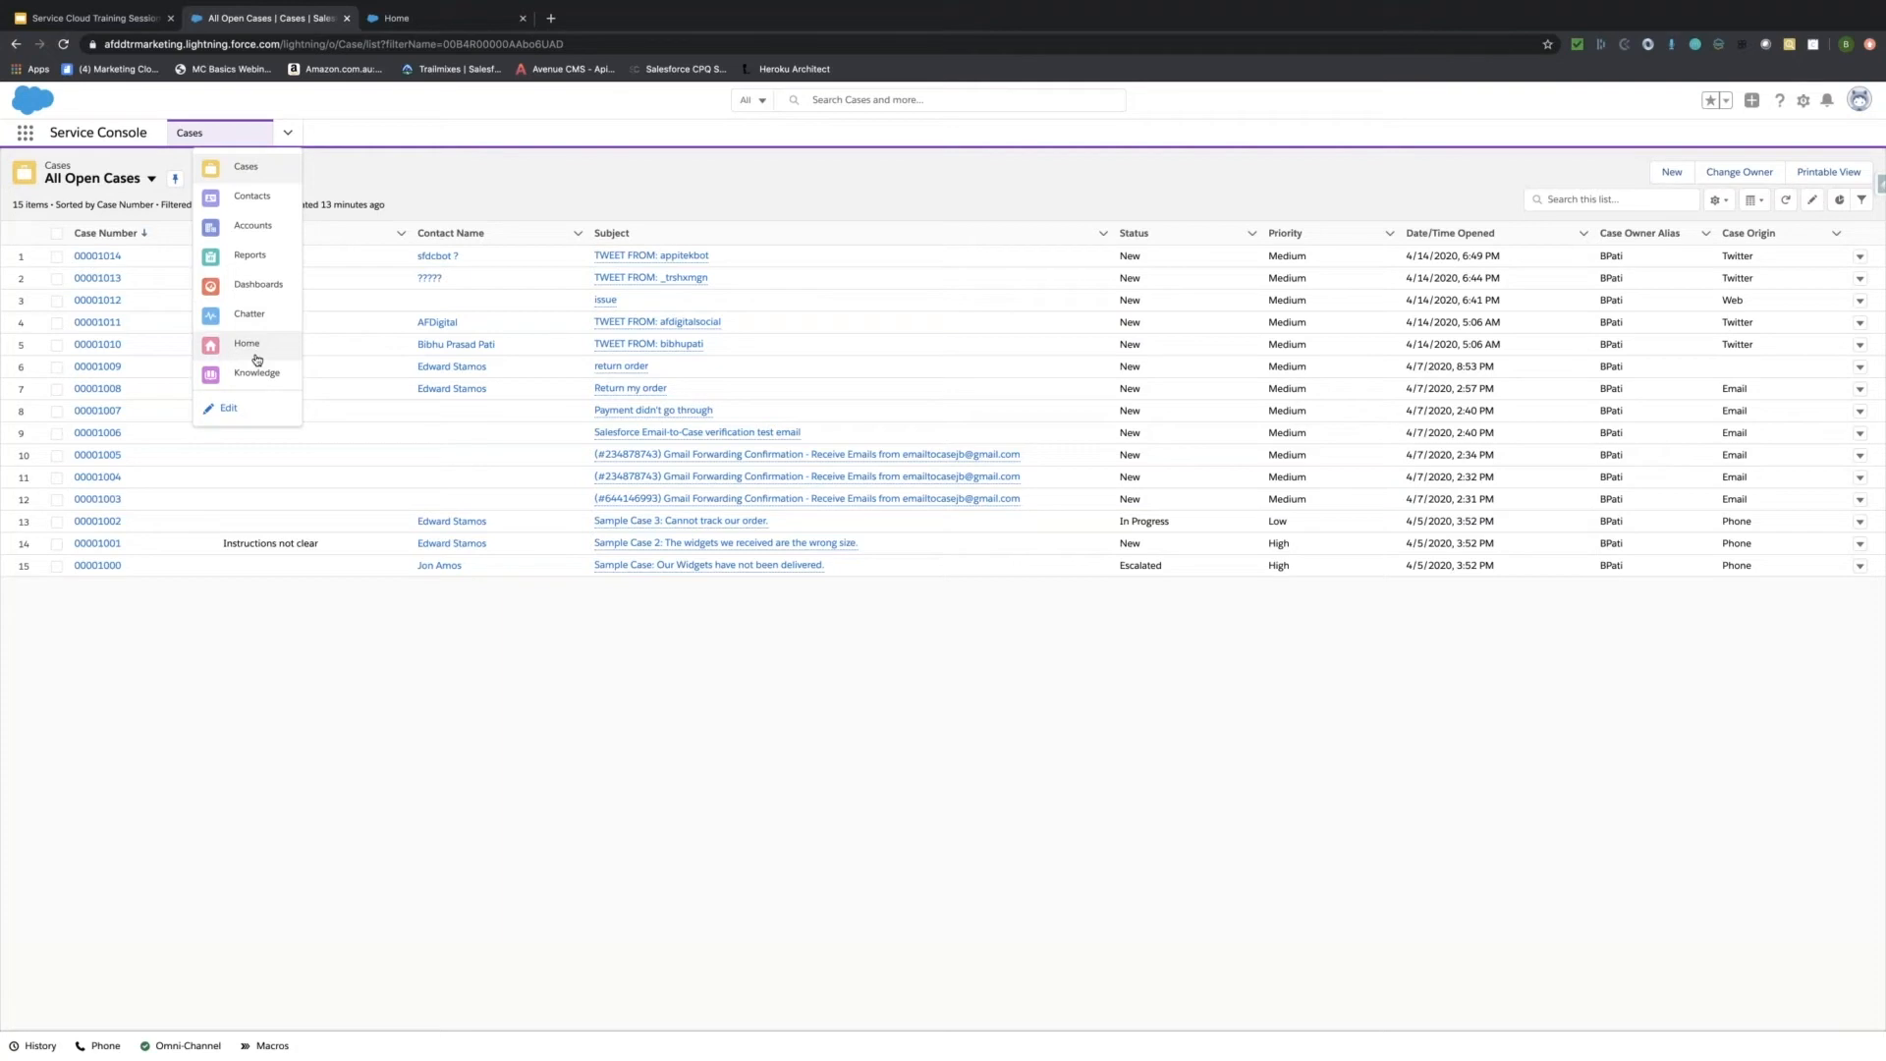
pyautogui.click(362, 185)
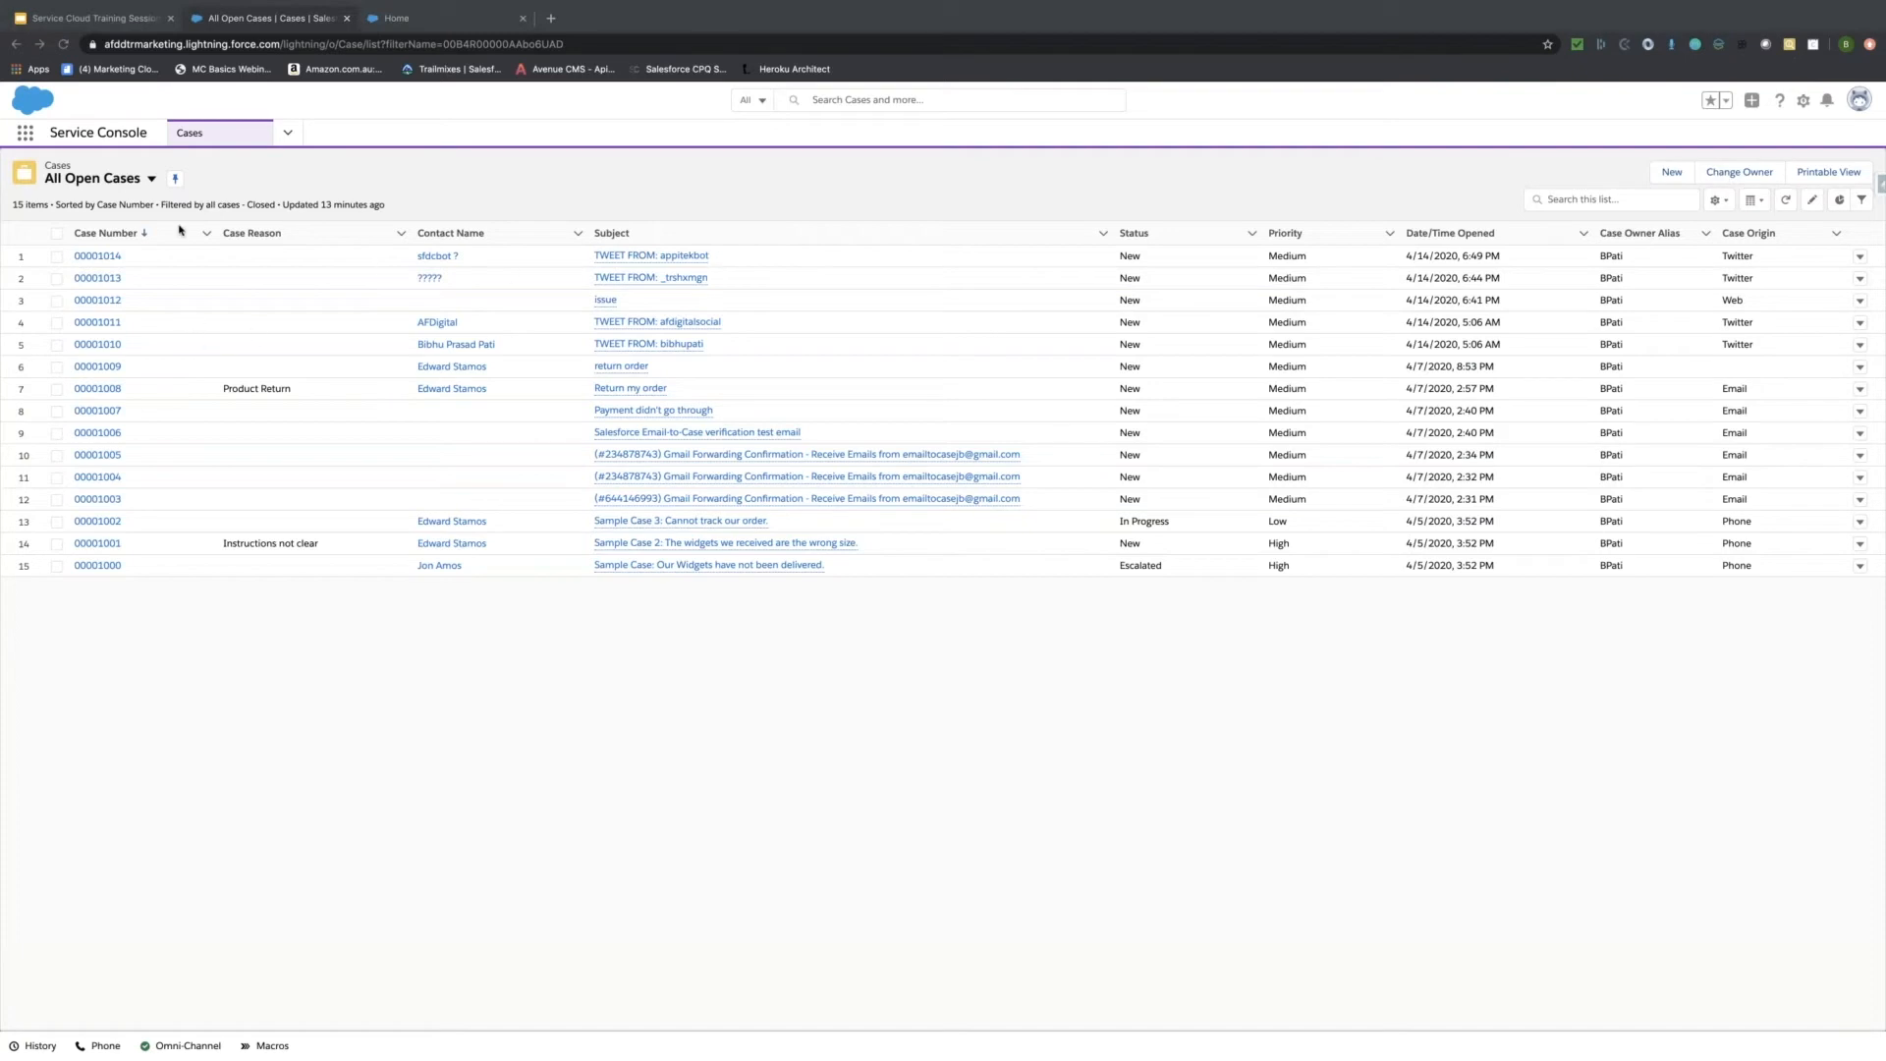
pyautogui.click(152, 180)
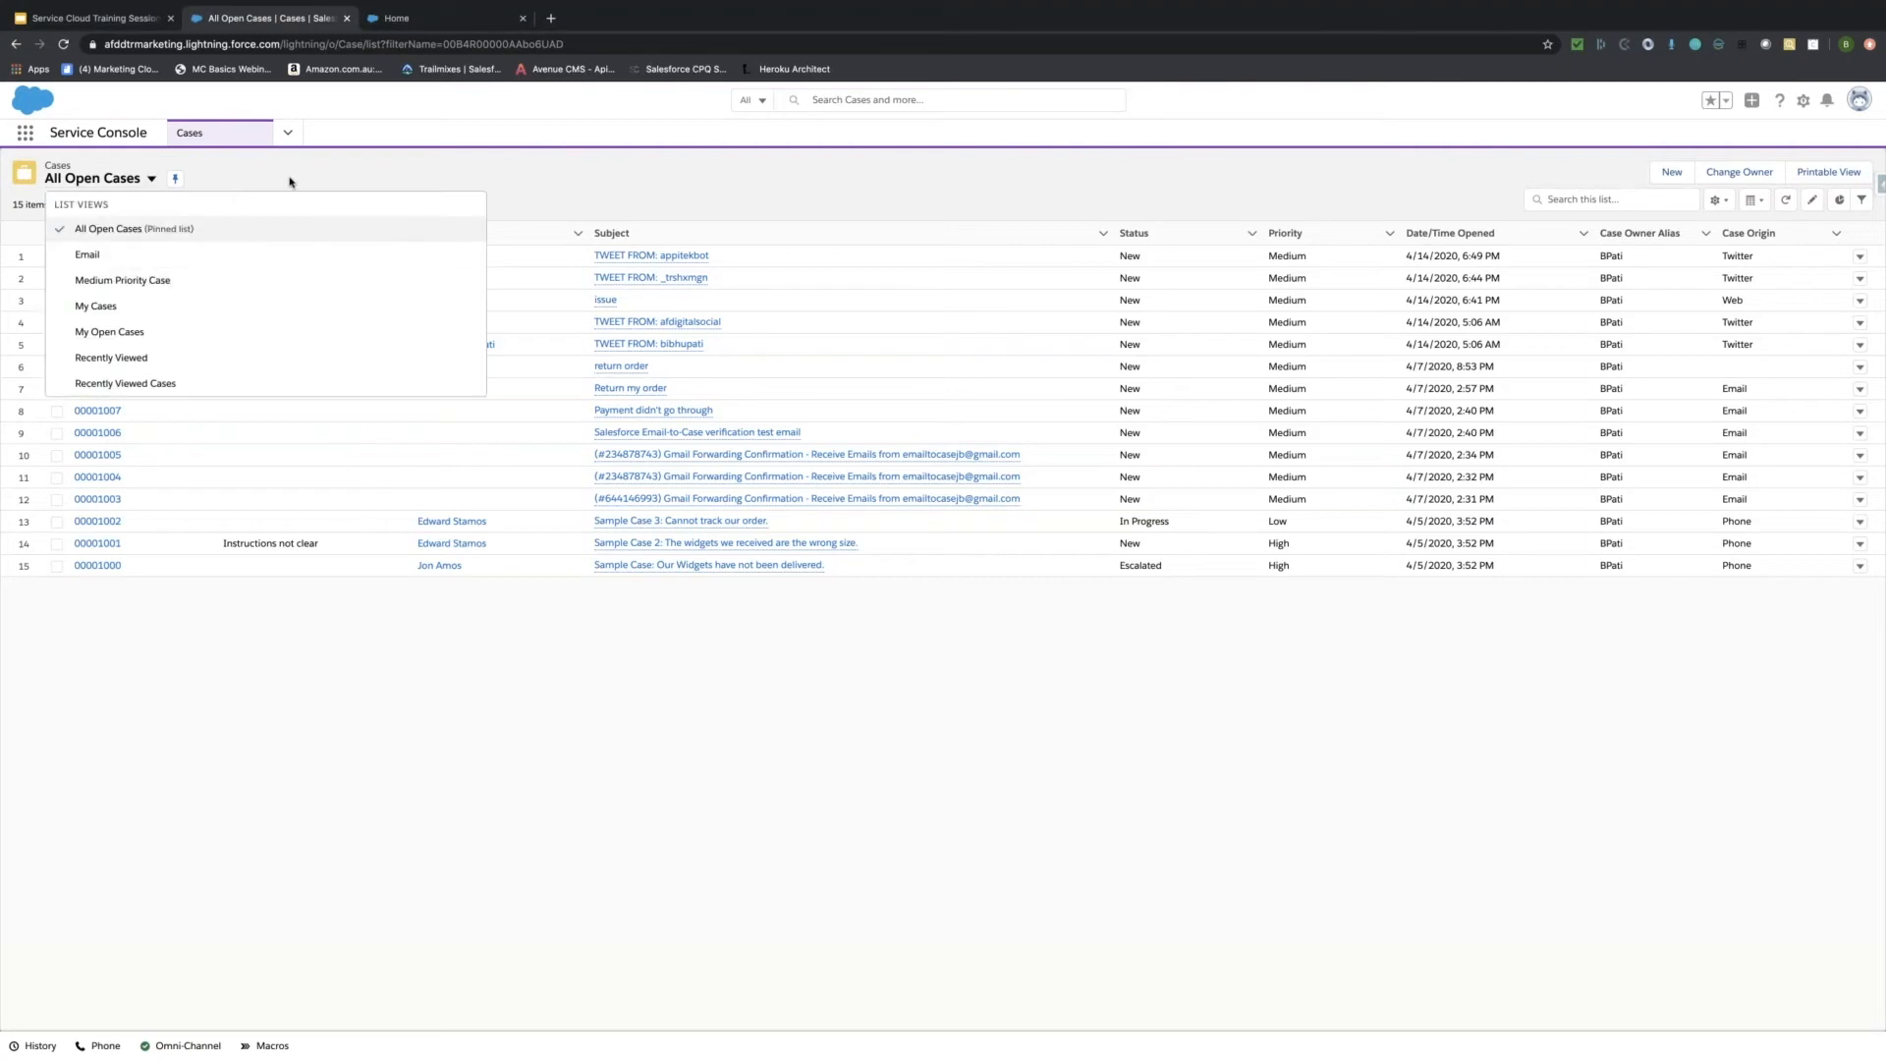
pyautogui.press('Escape')
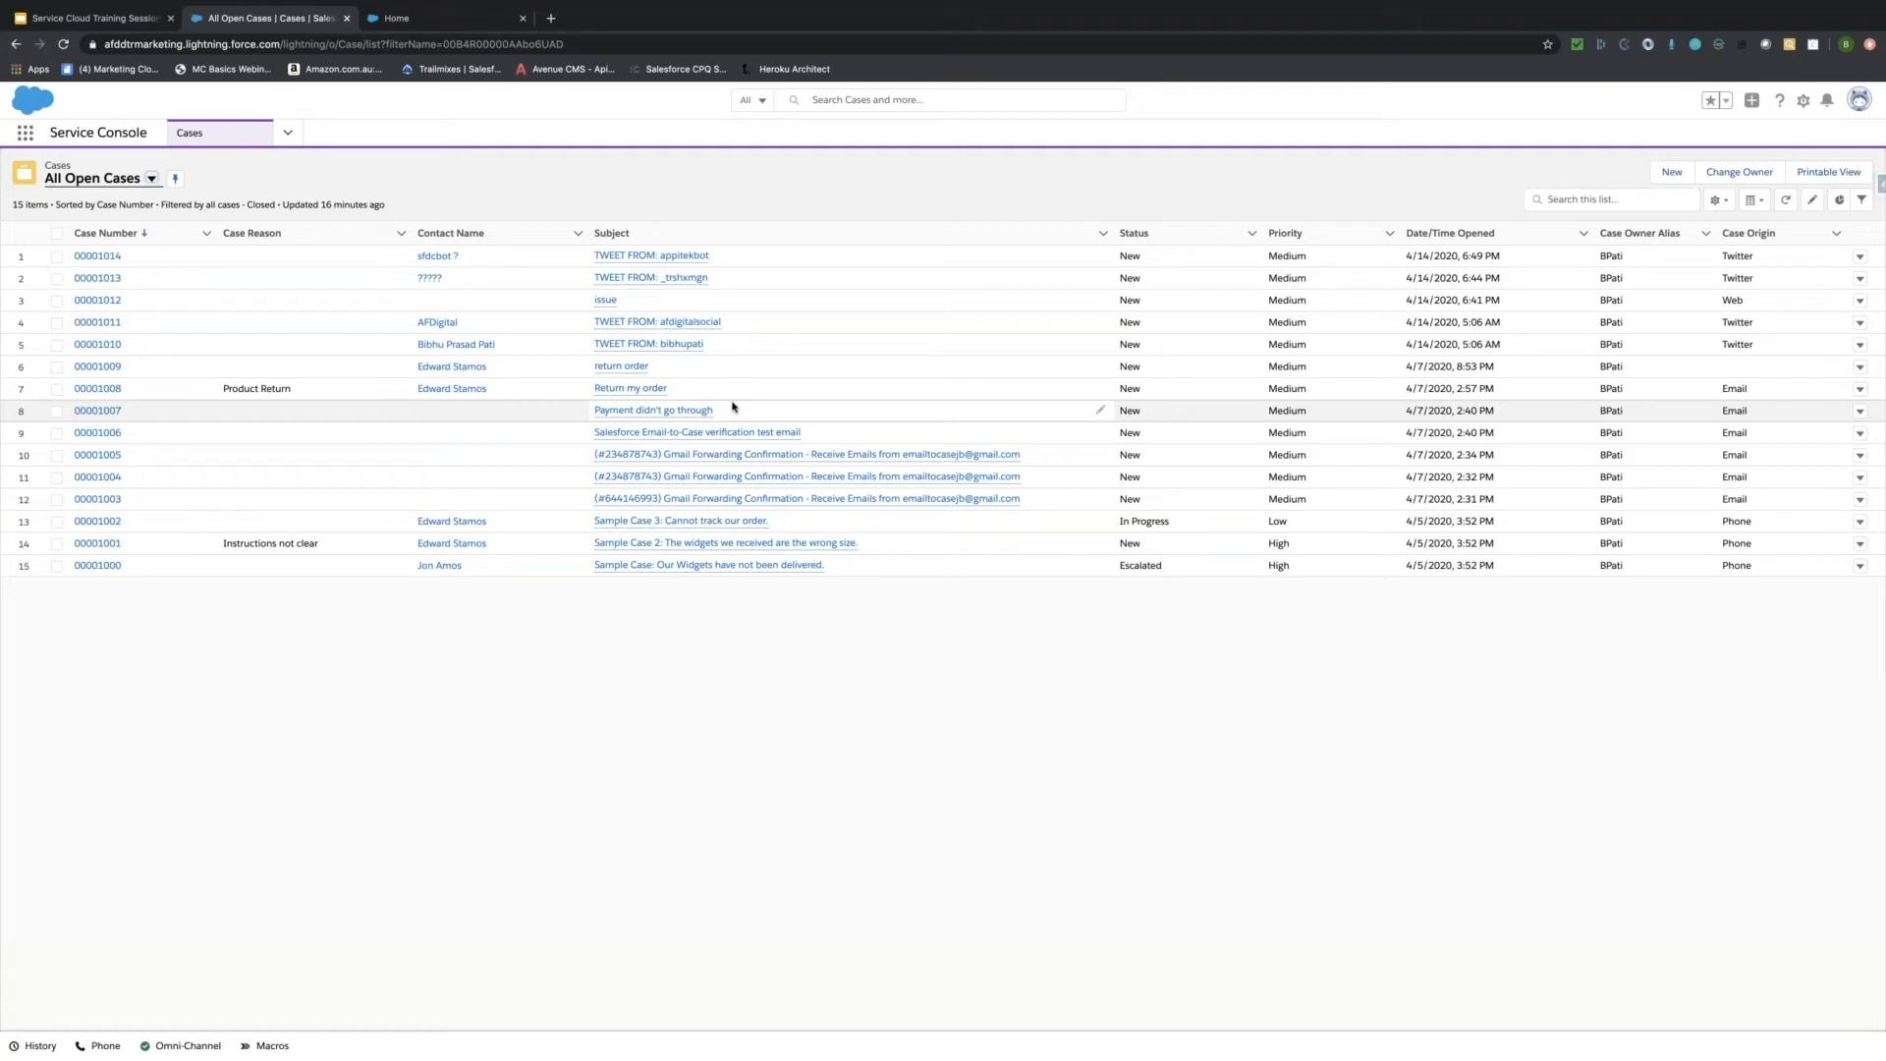
pyautogui.click(151, 177)
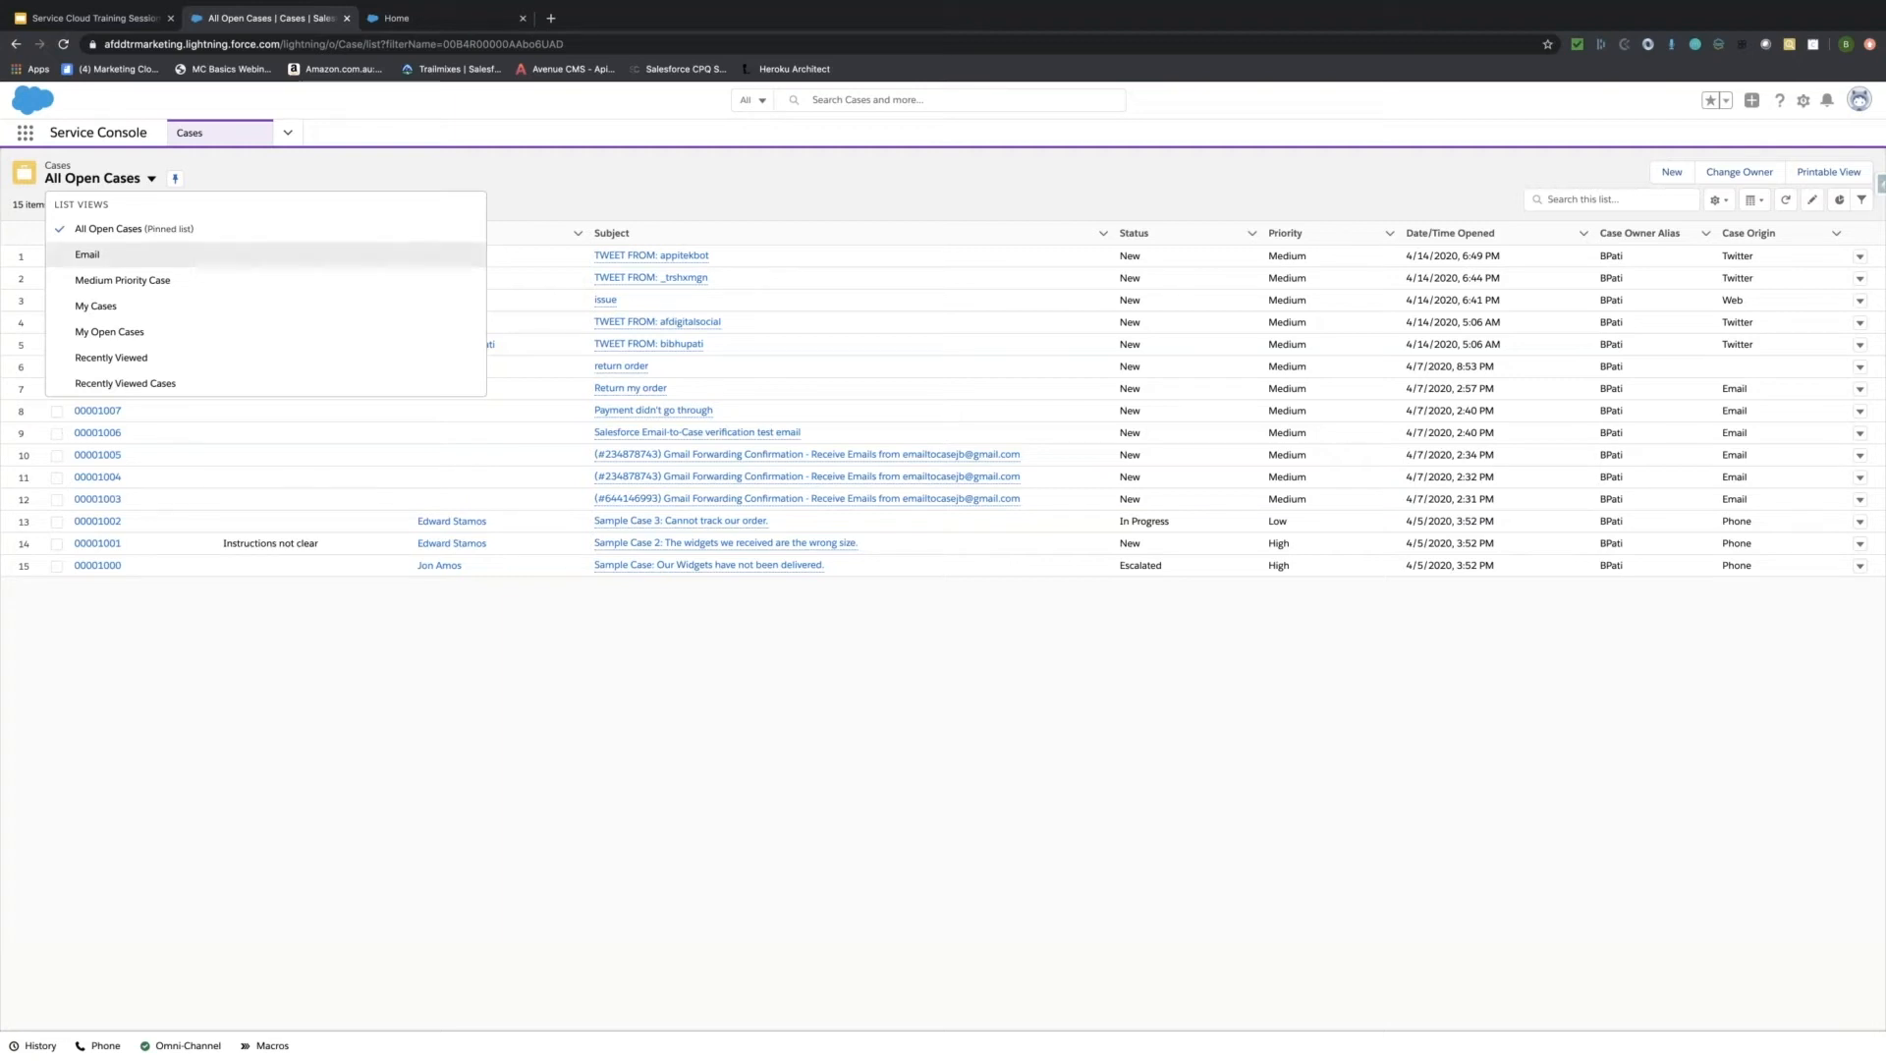
pyautogui.click(87, 255)
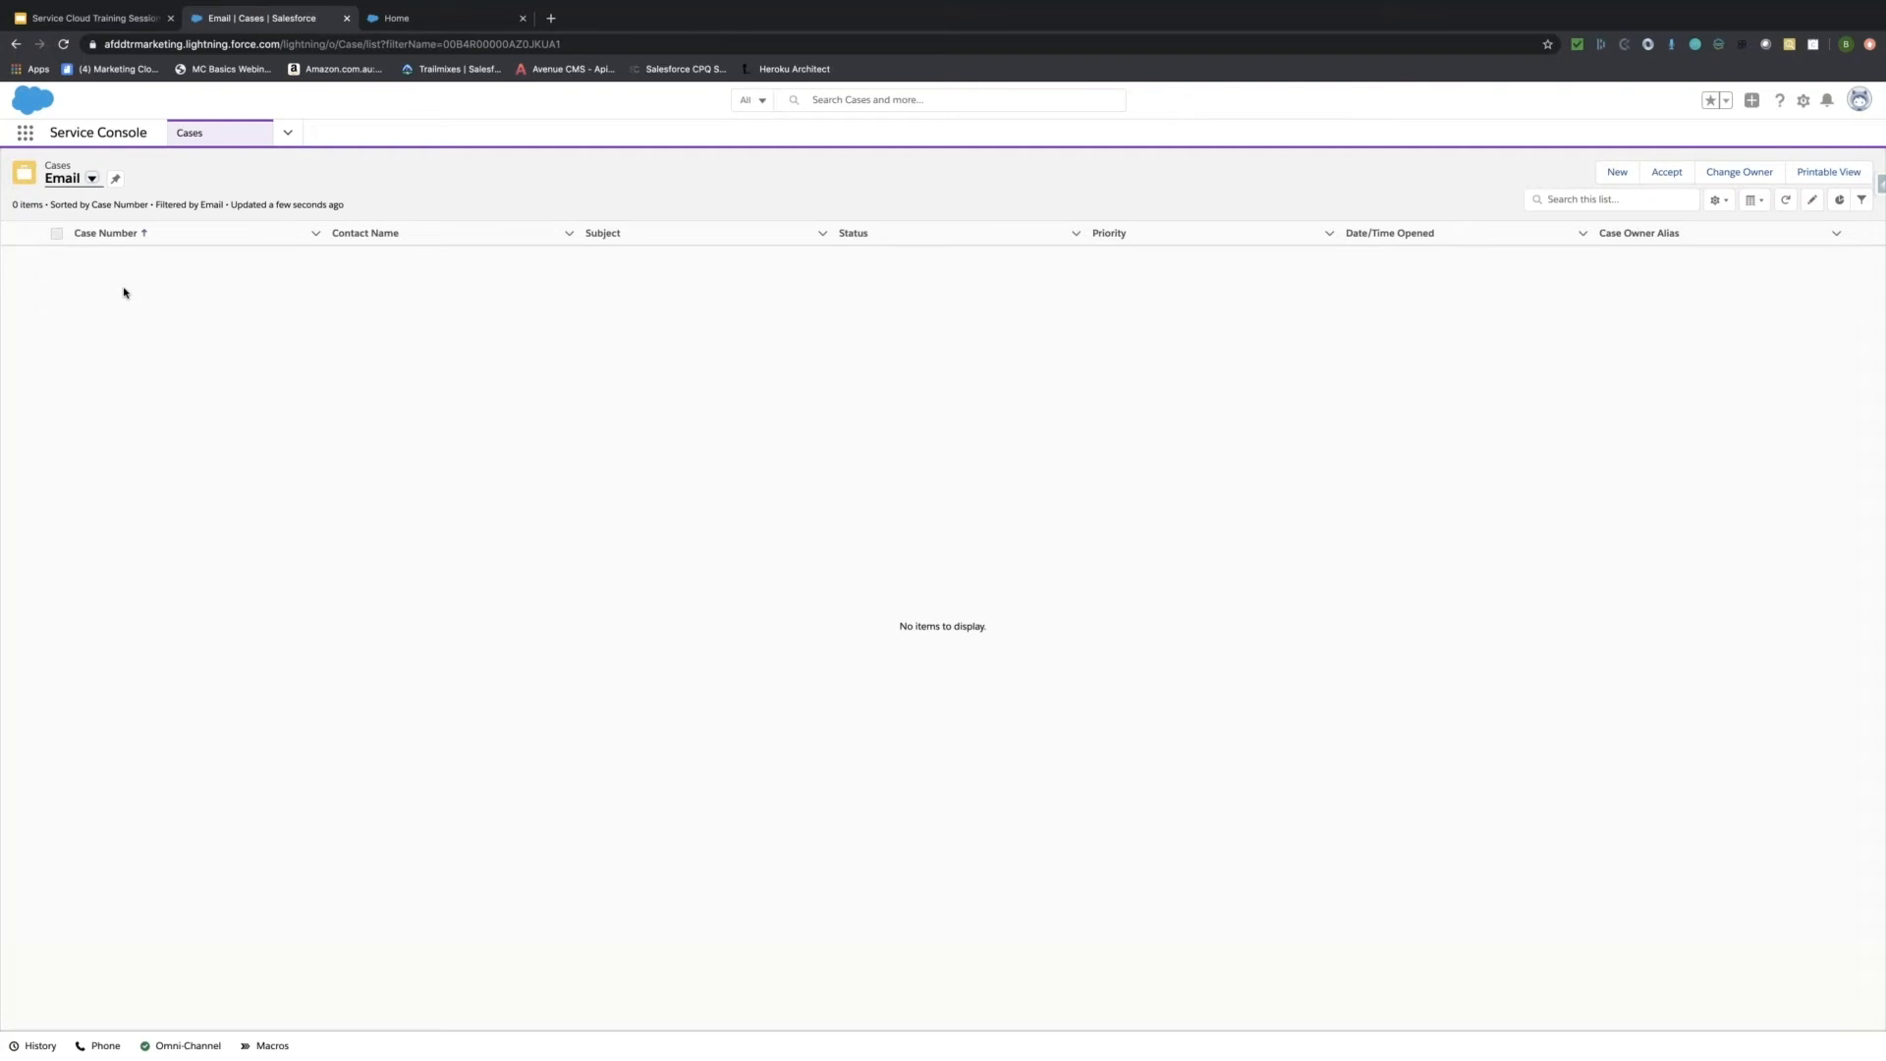
pyautogui.click(91, 178)
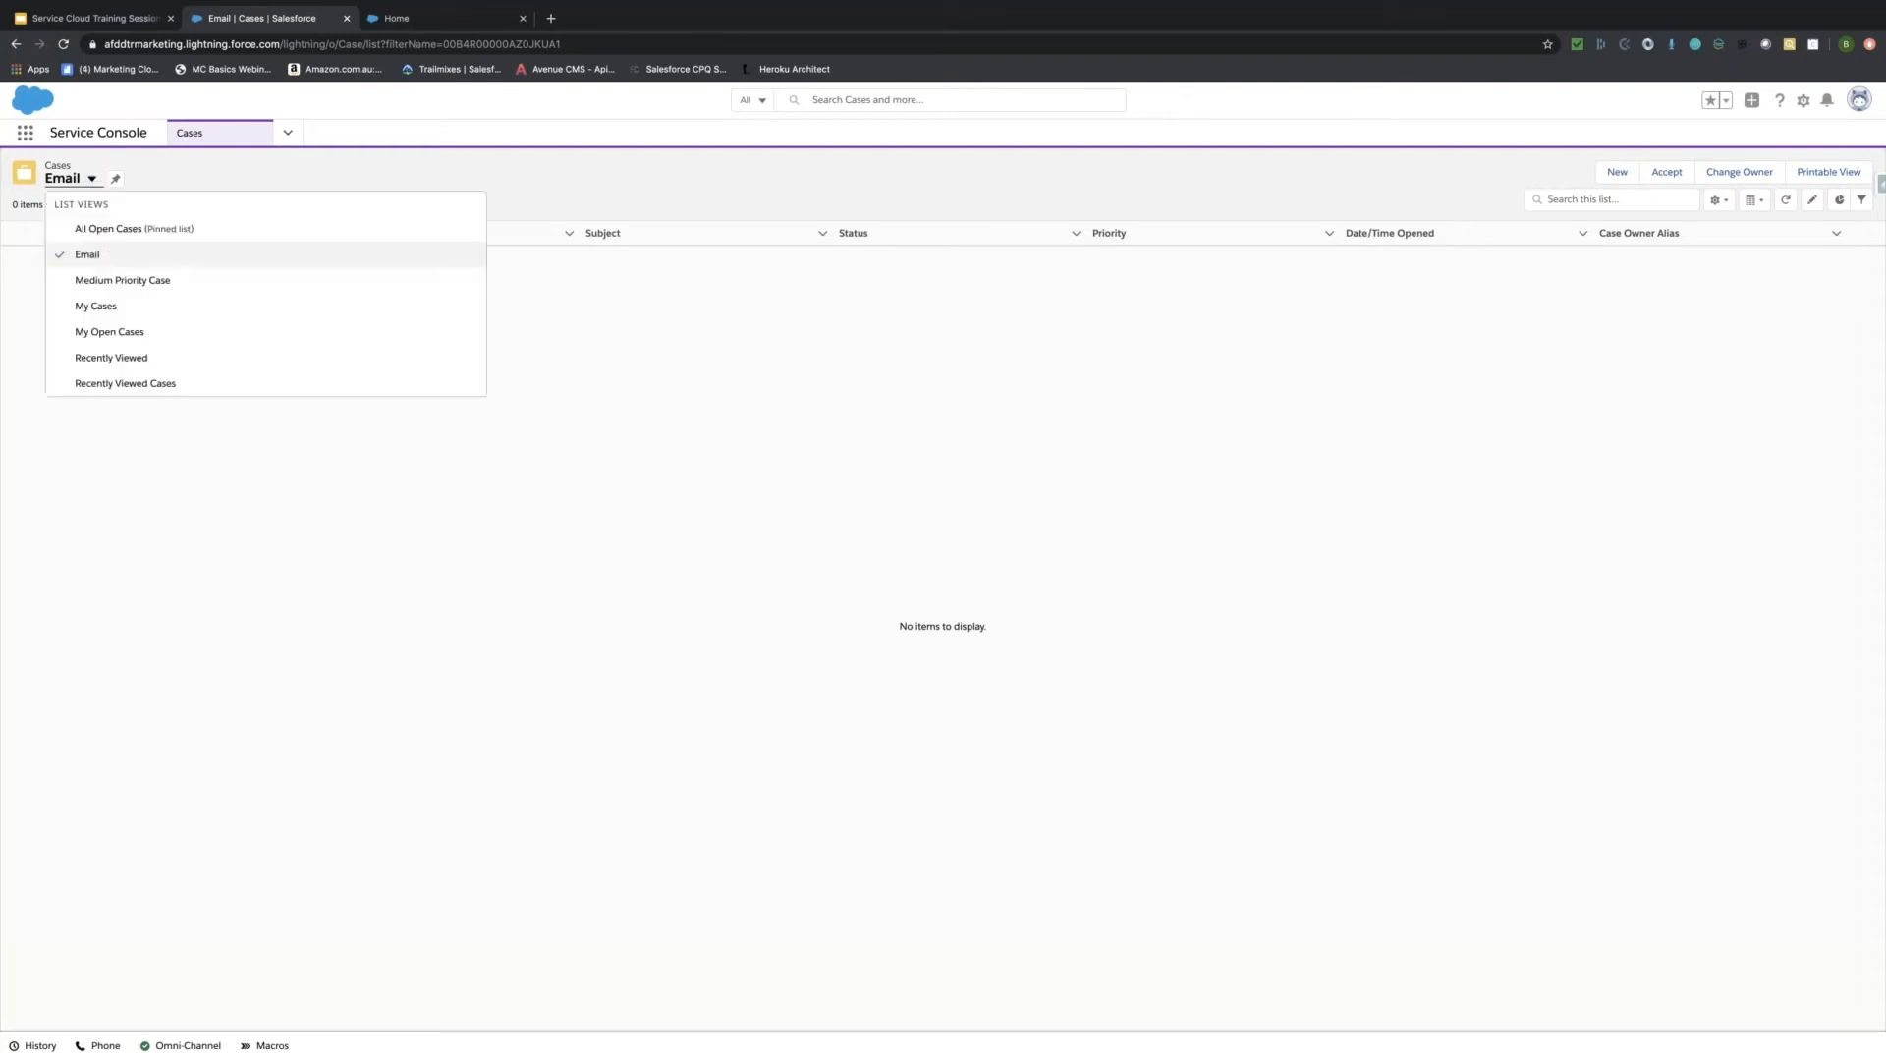
pyautogui.click(108, 228)
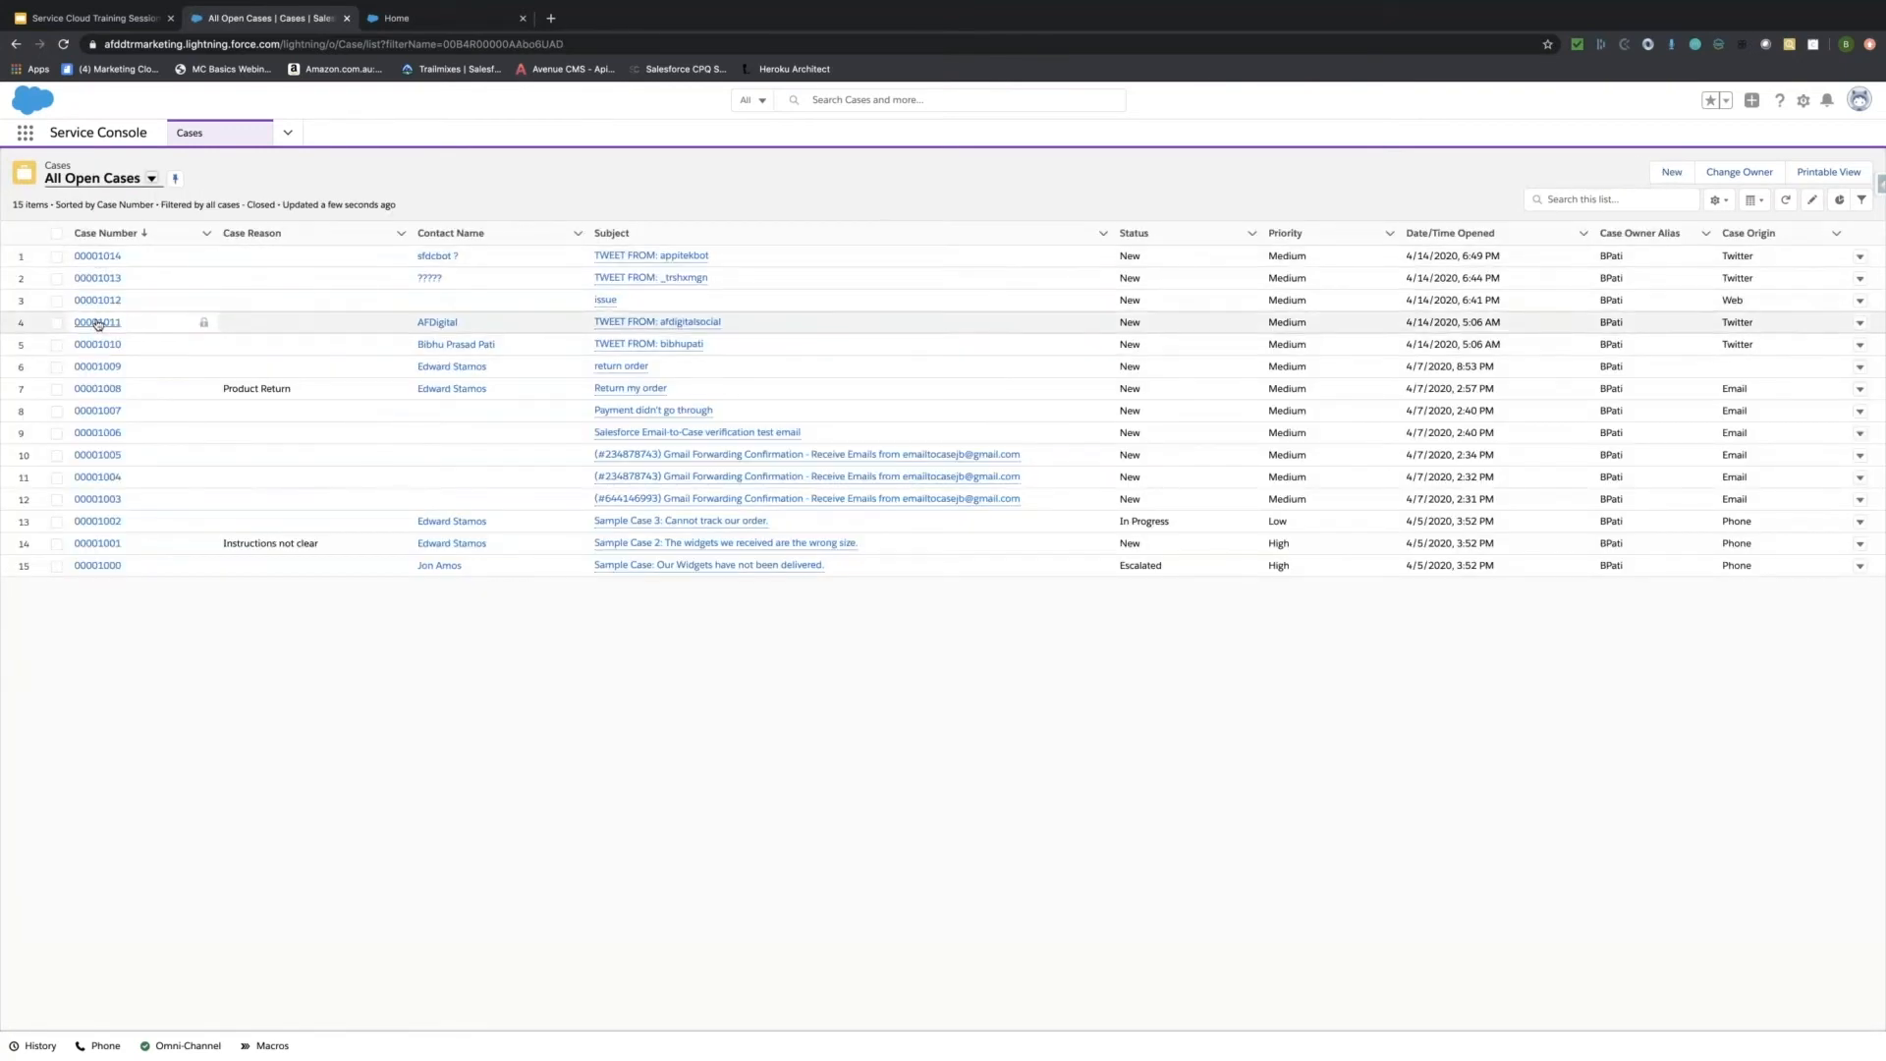
# Open case 00001009 'return order' and show its Details tab, starting on the Case Owner field.
pyautogui.click(99, 369)
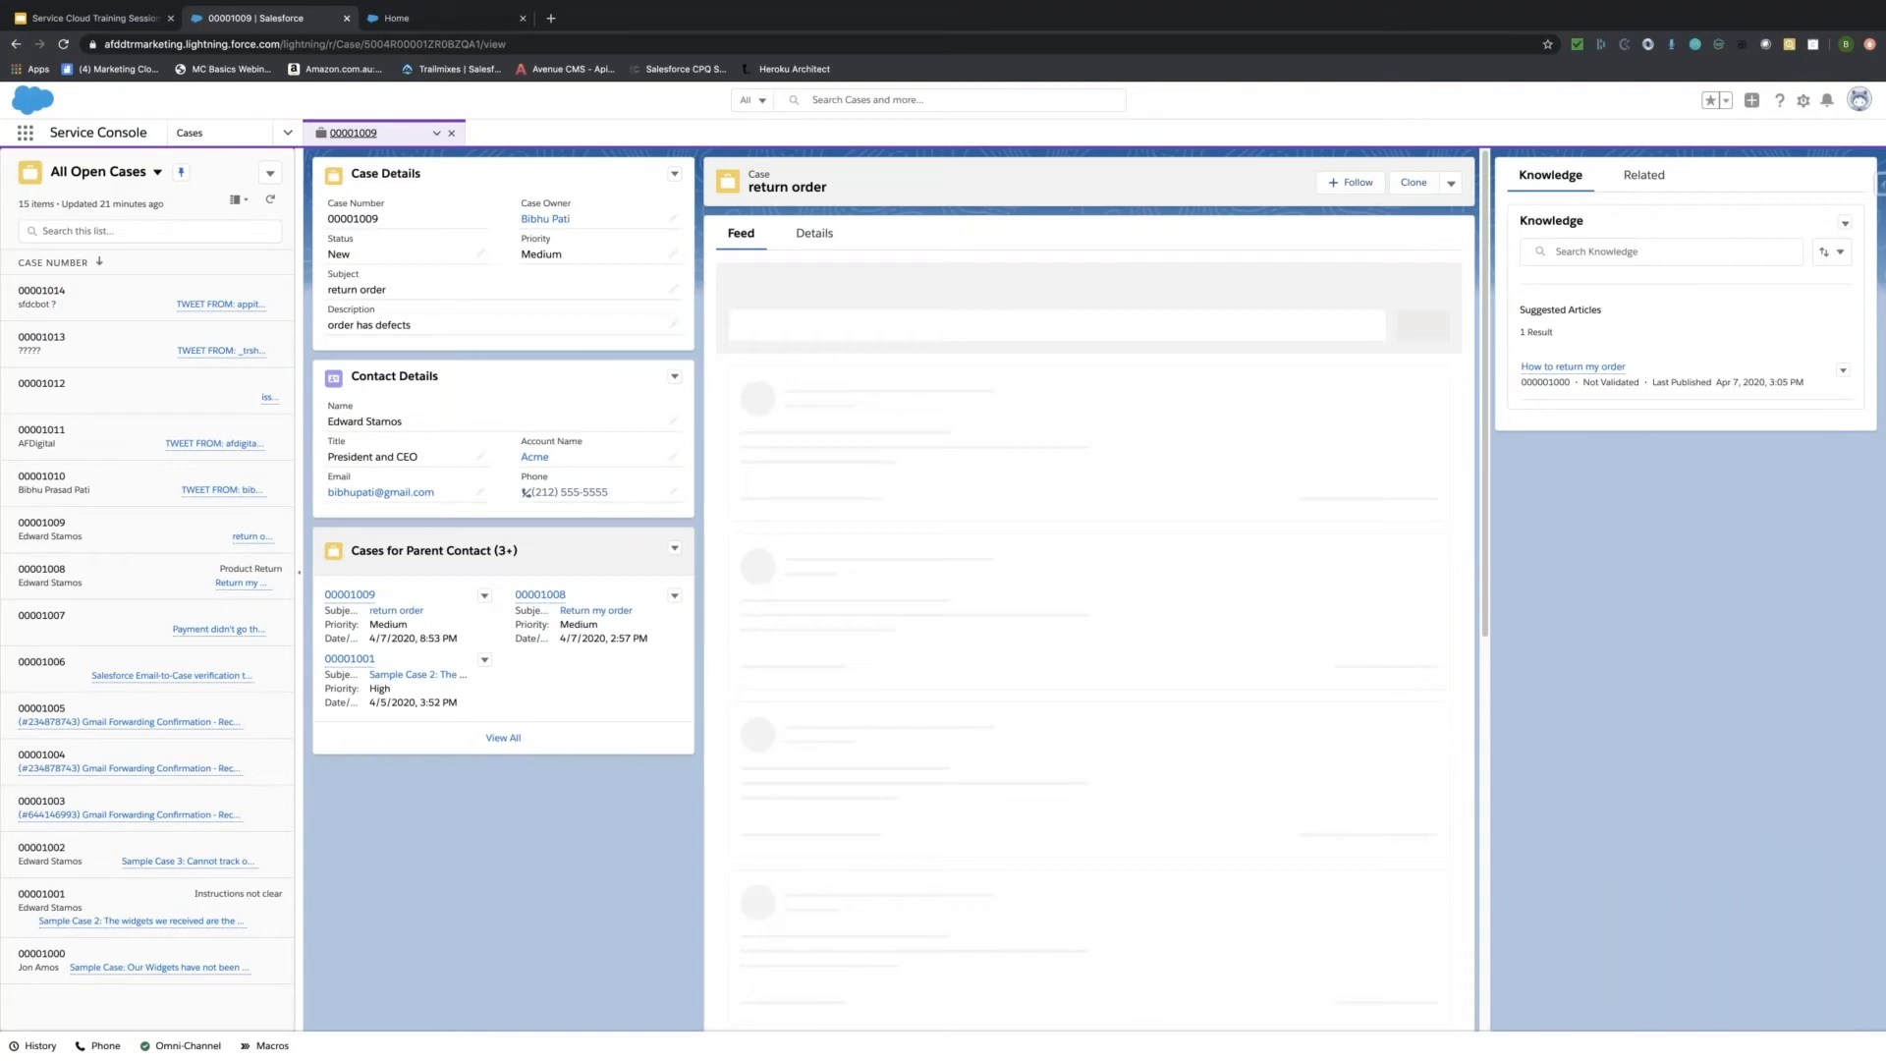
pyautogui.click(825, 241)
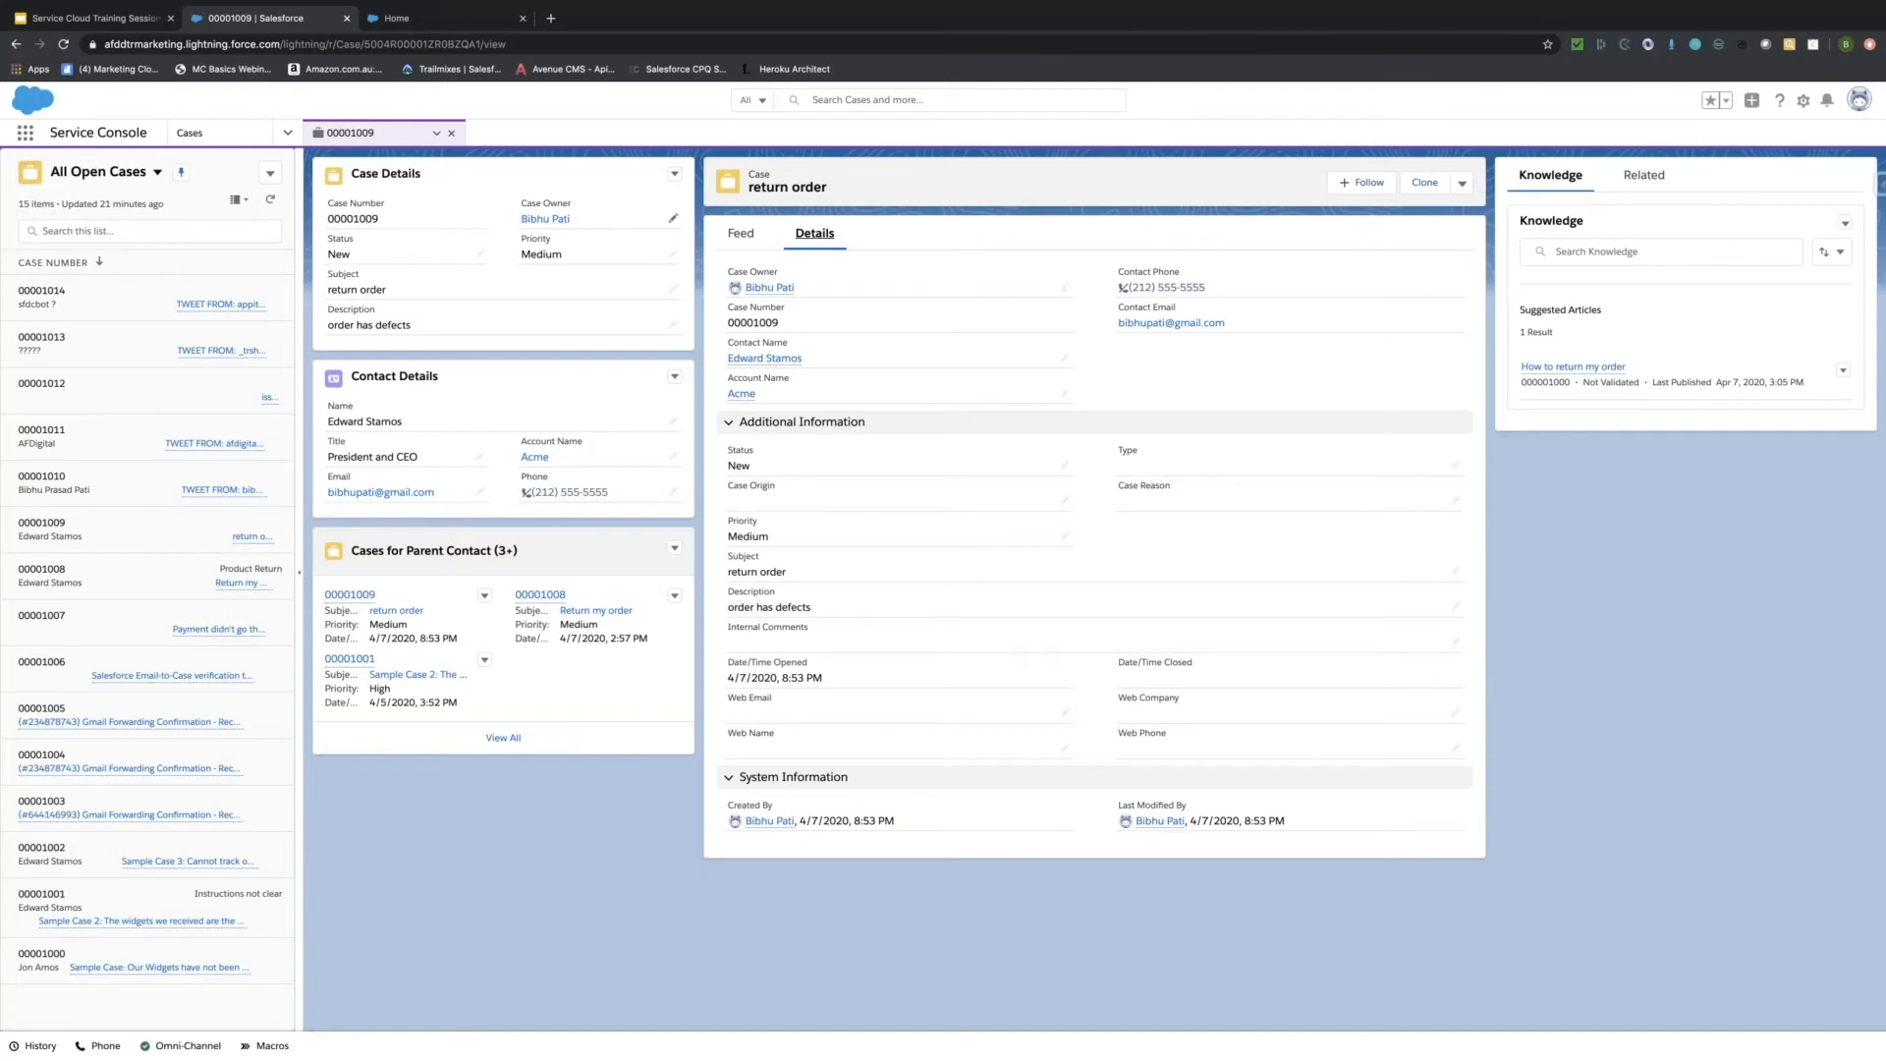
pyautogui.click(674, 220)
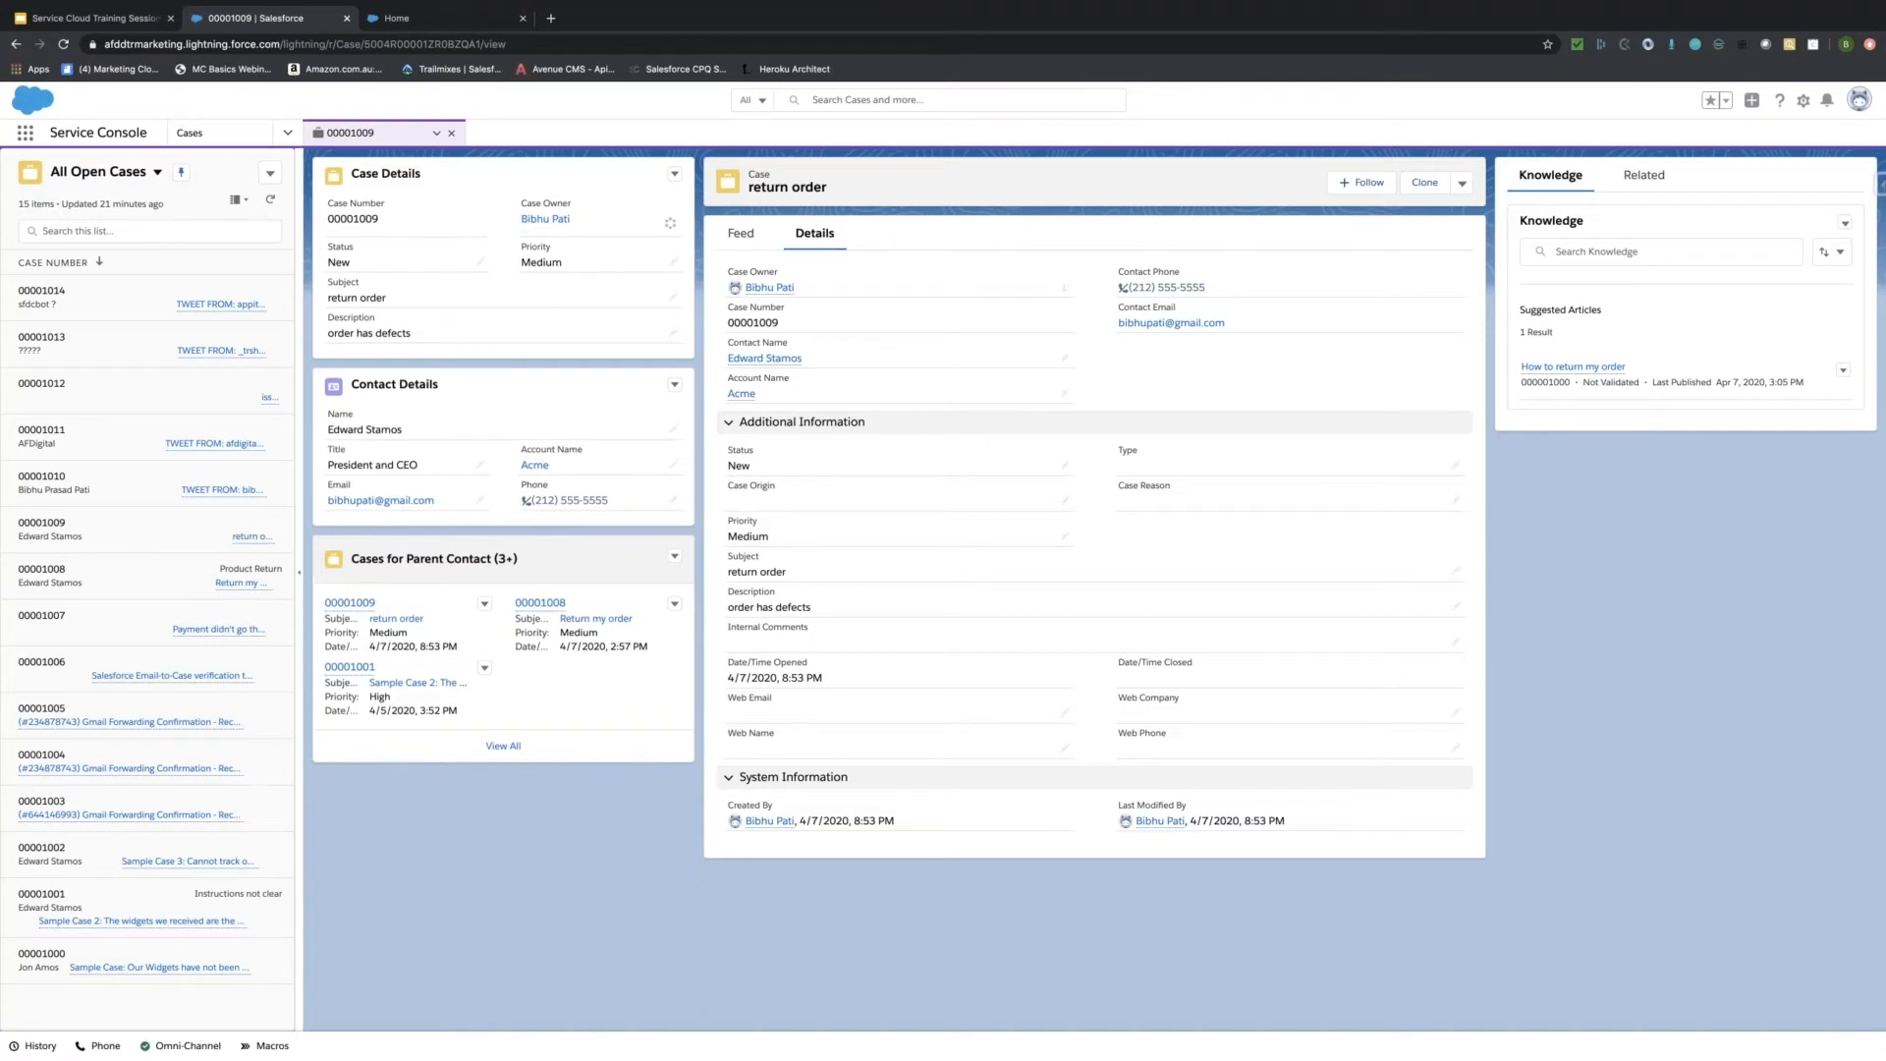
# Change case 00001009's owner to the TeamAtd Help Centre Site Guest User and save.
pyautogui.click(653, 235)
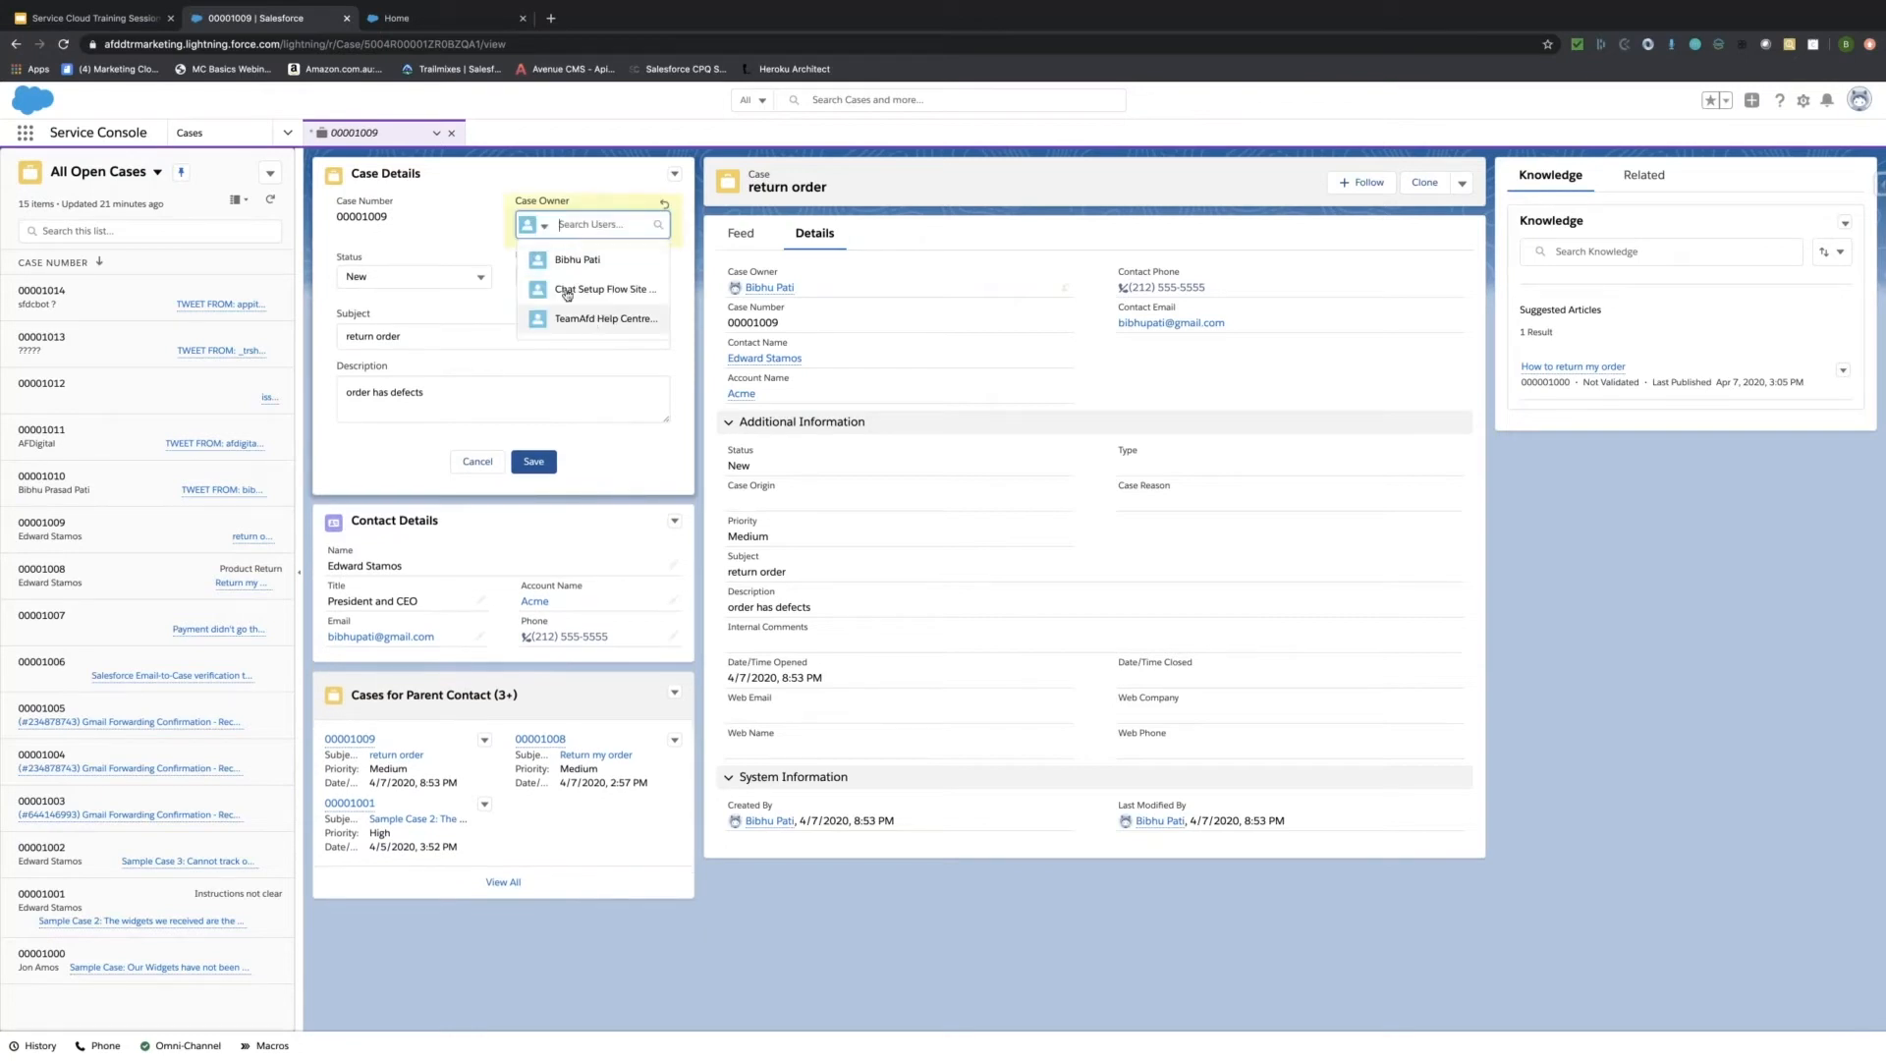
pyautogui.click(542, 226)
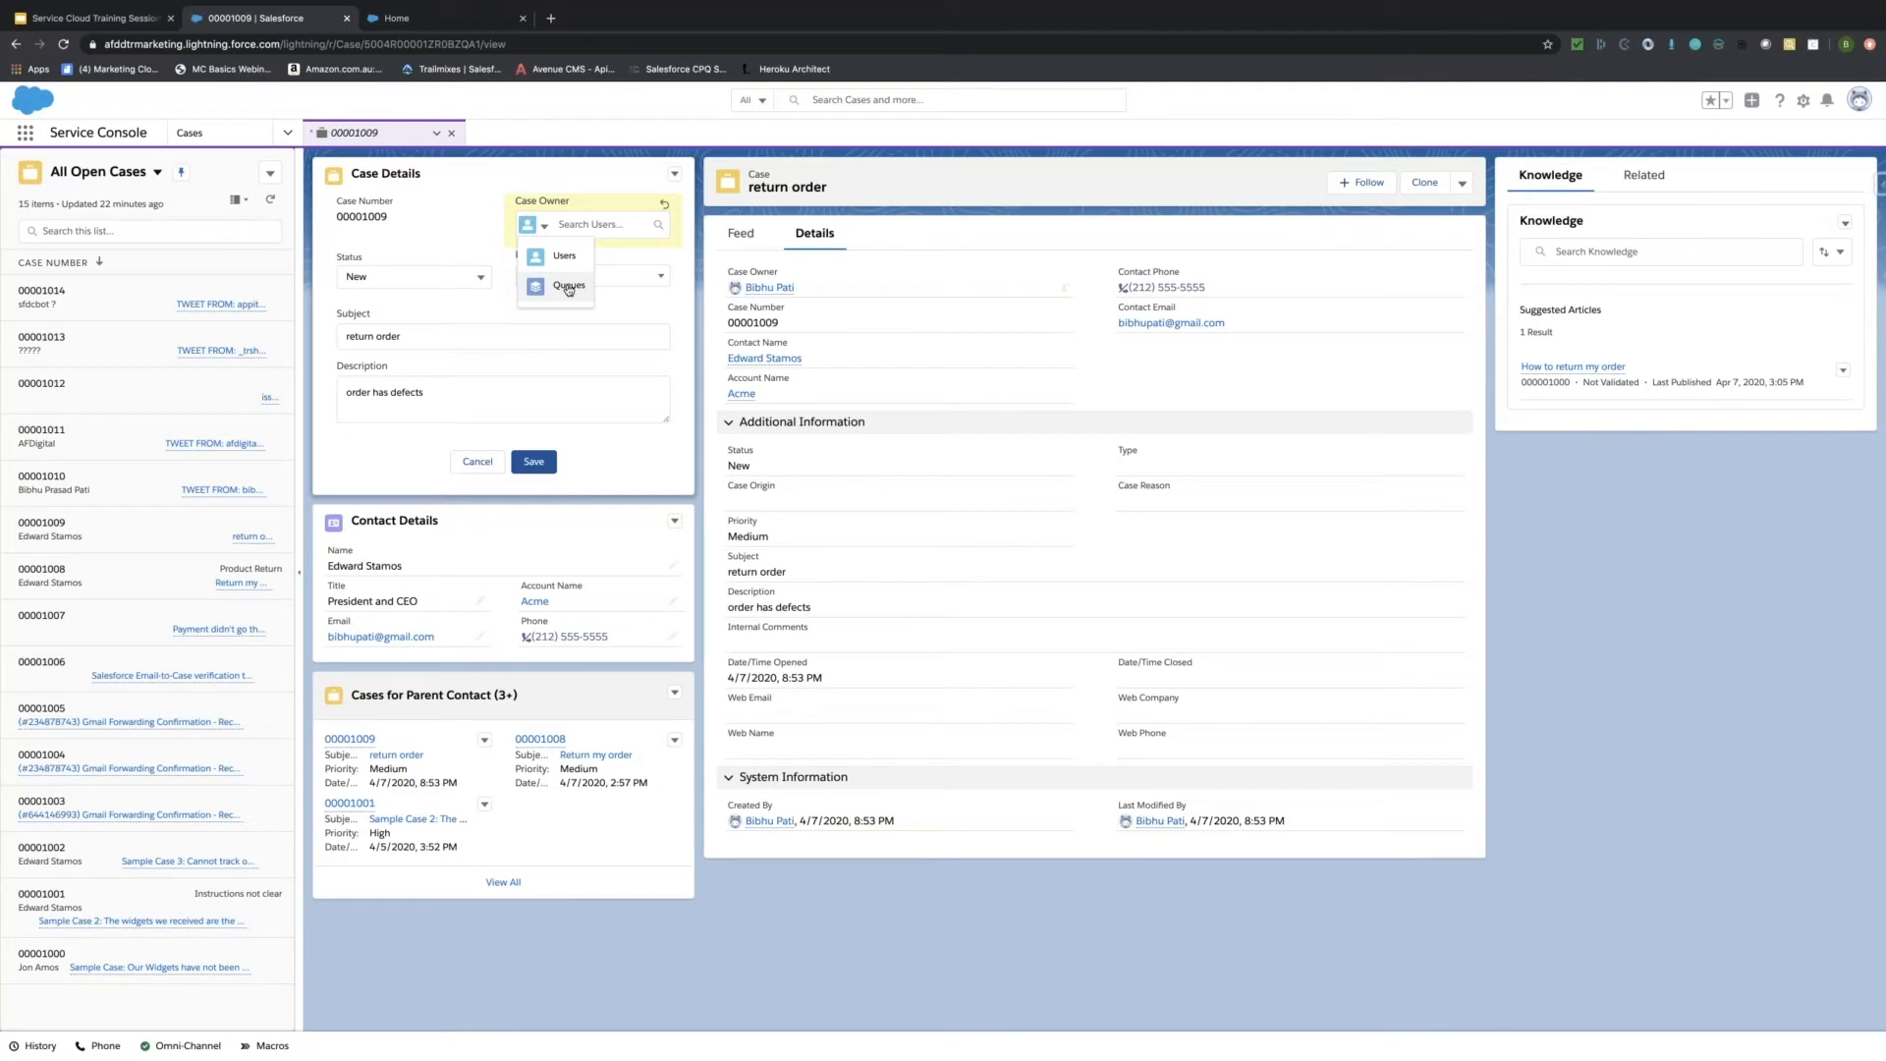
pyautogui.click(573, 226)
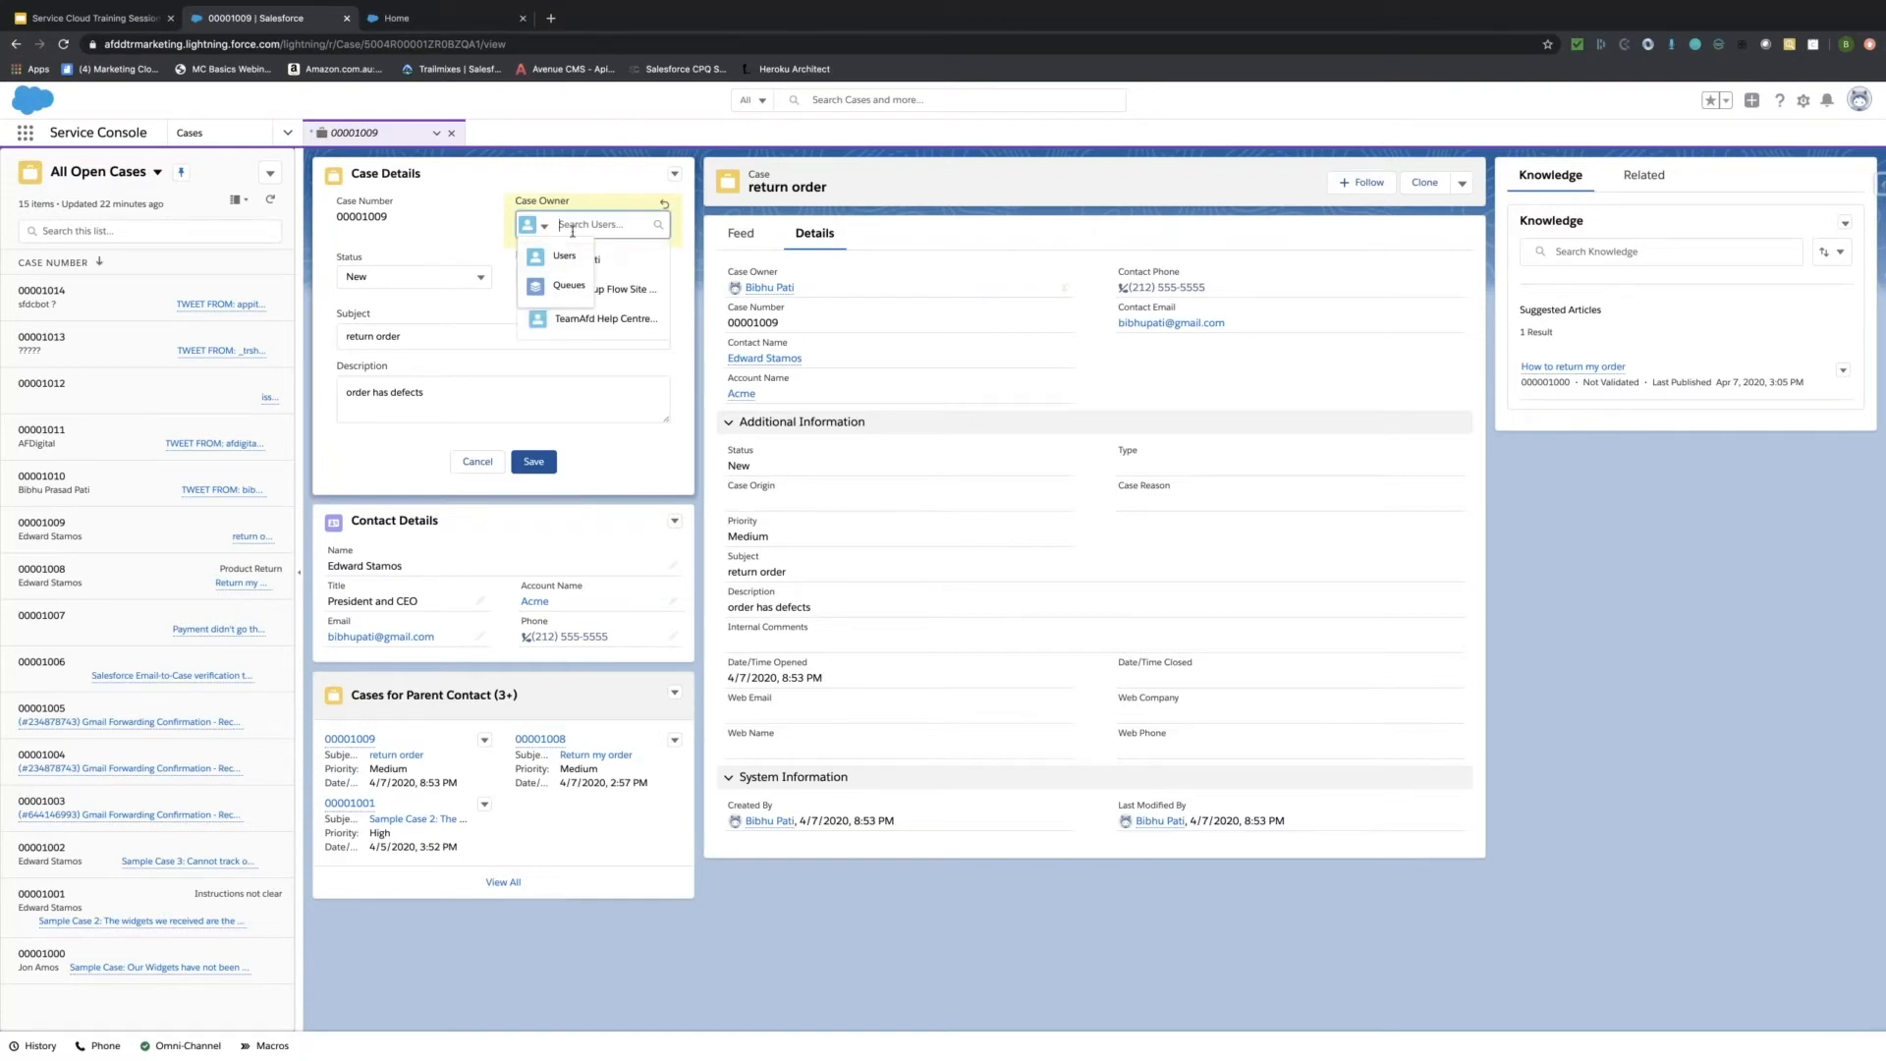
pyautogui.click(593, 317)
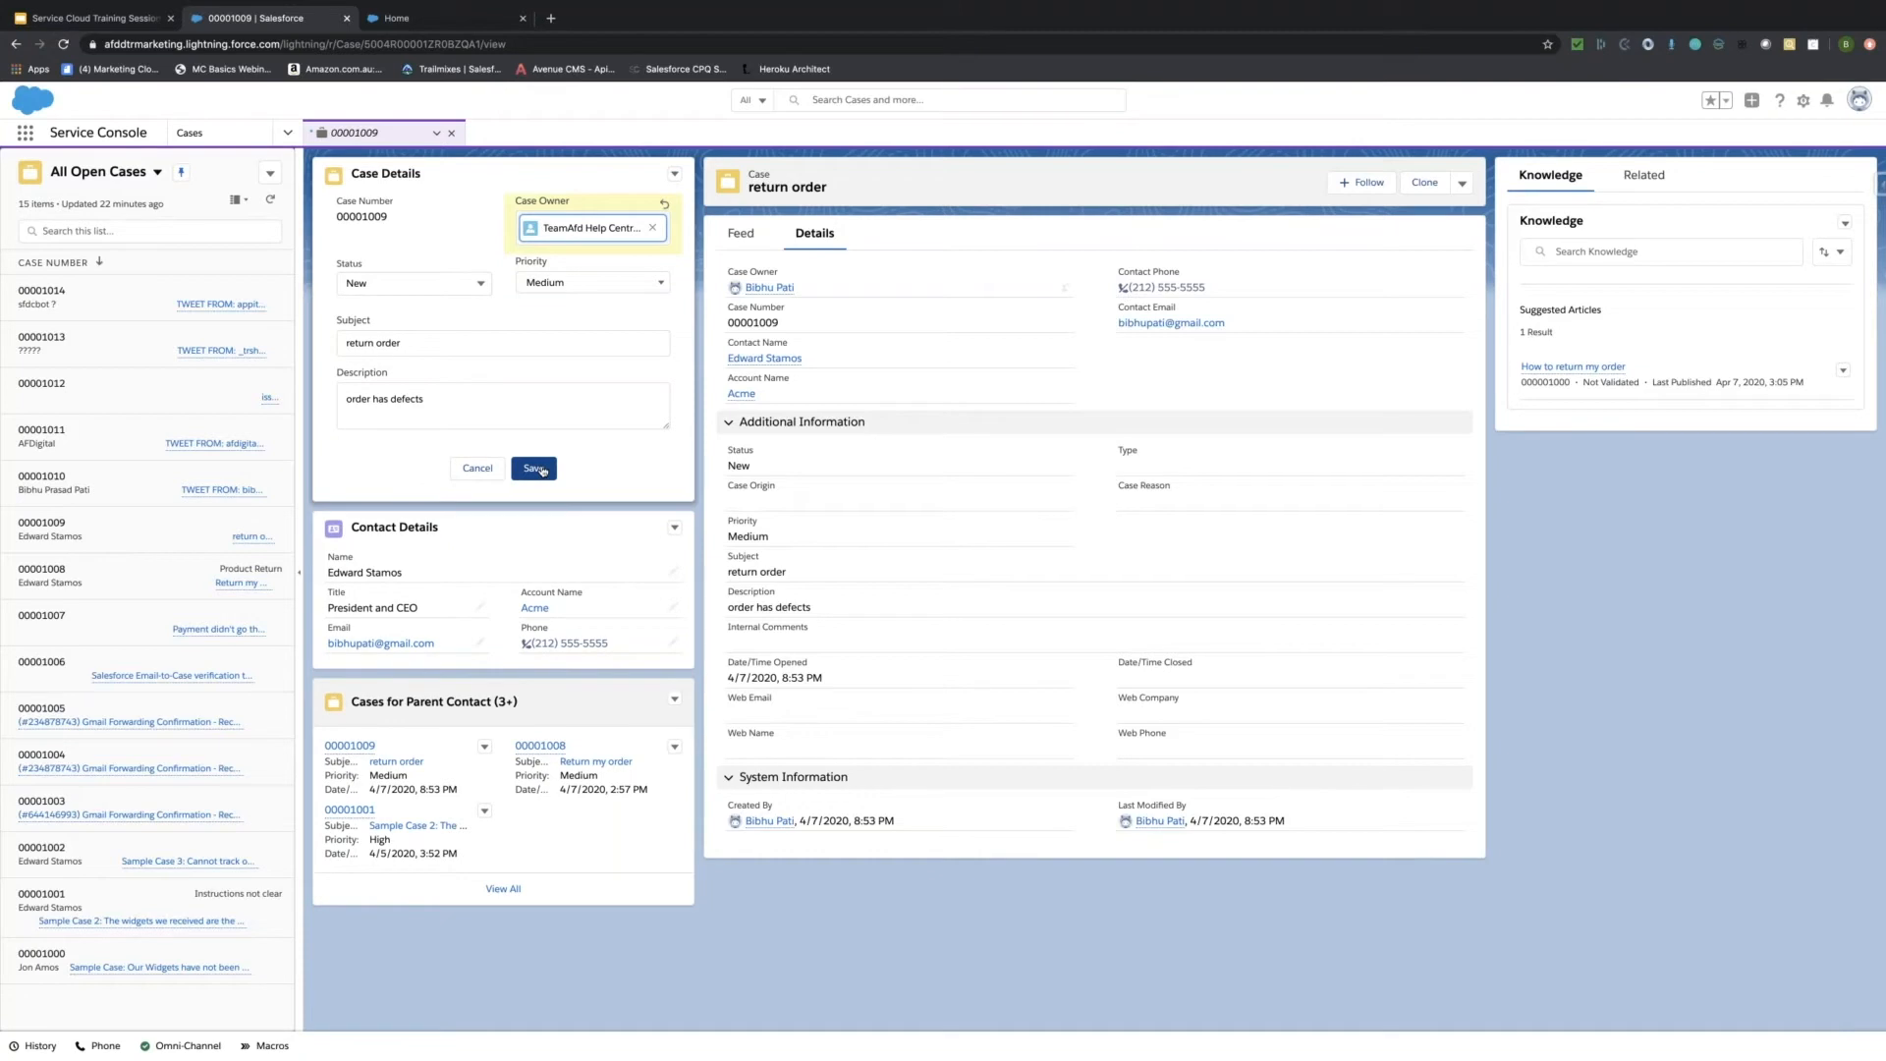
pyautogui.click(542, 470)
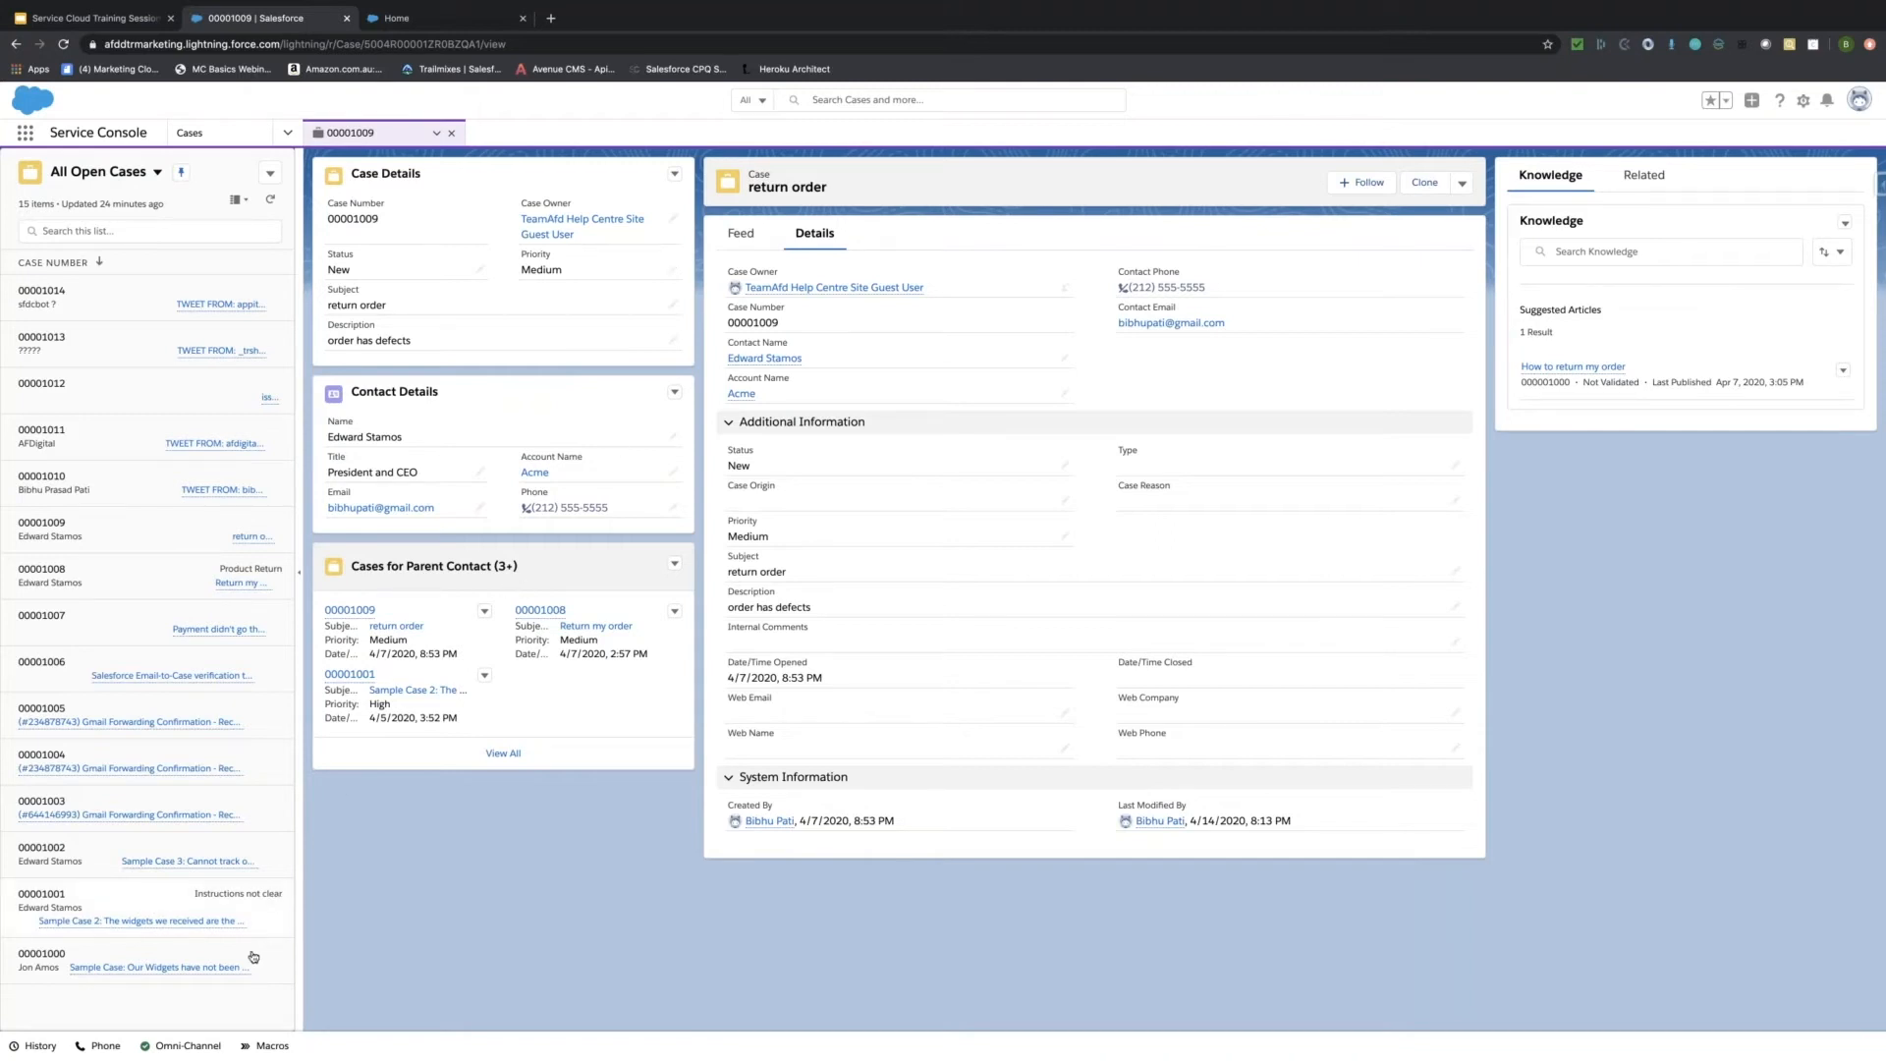
# Set the Omni-Channel presence status to Available - Case.
pyautogui.click(199, 1046)
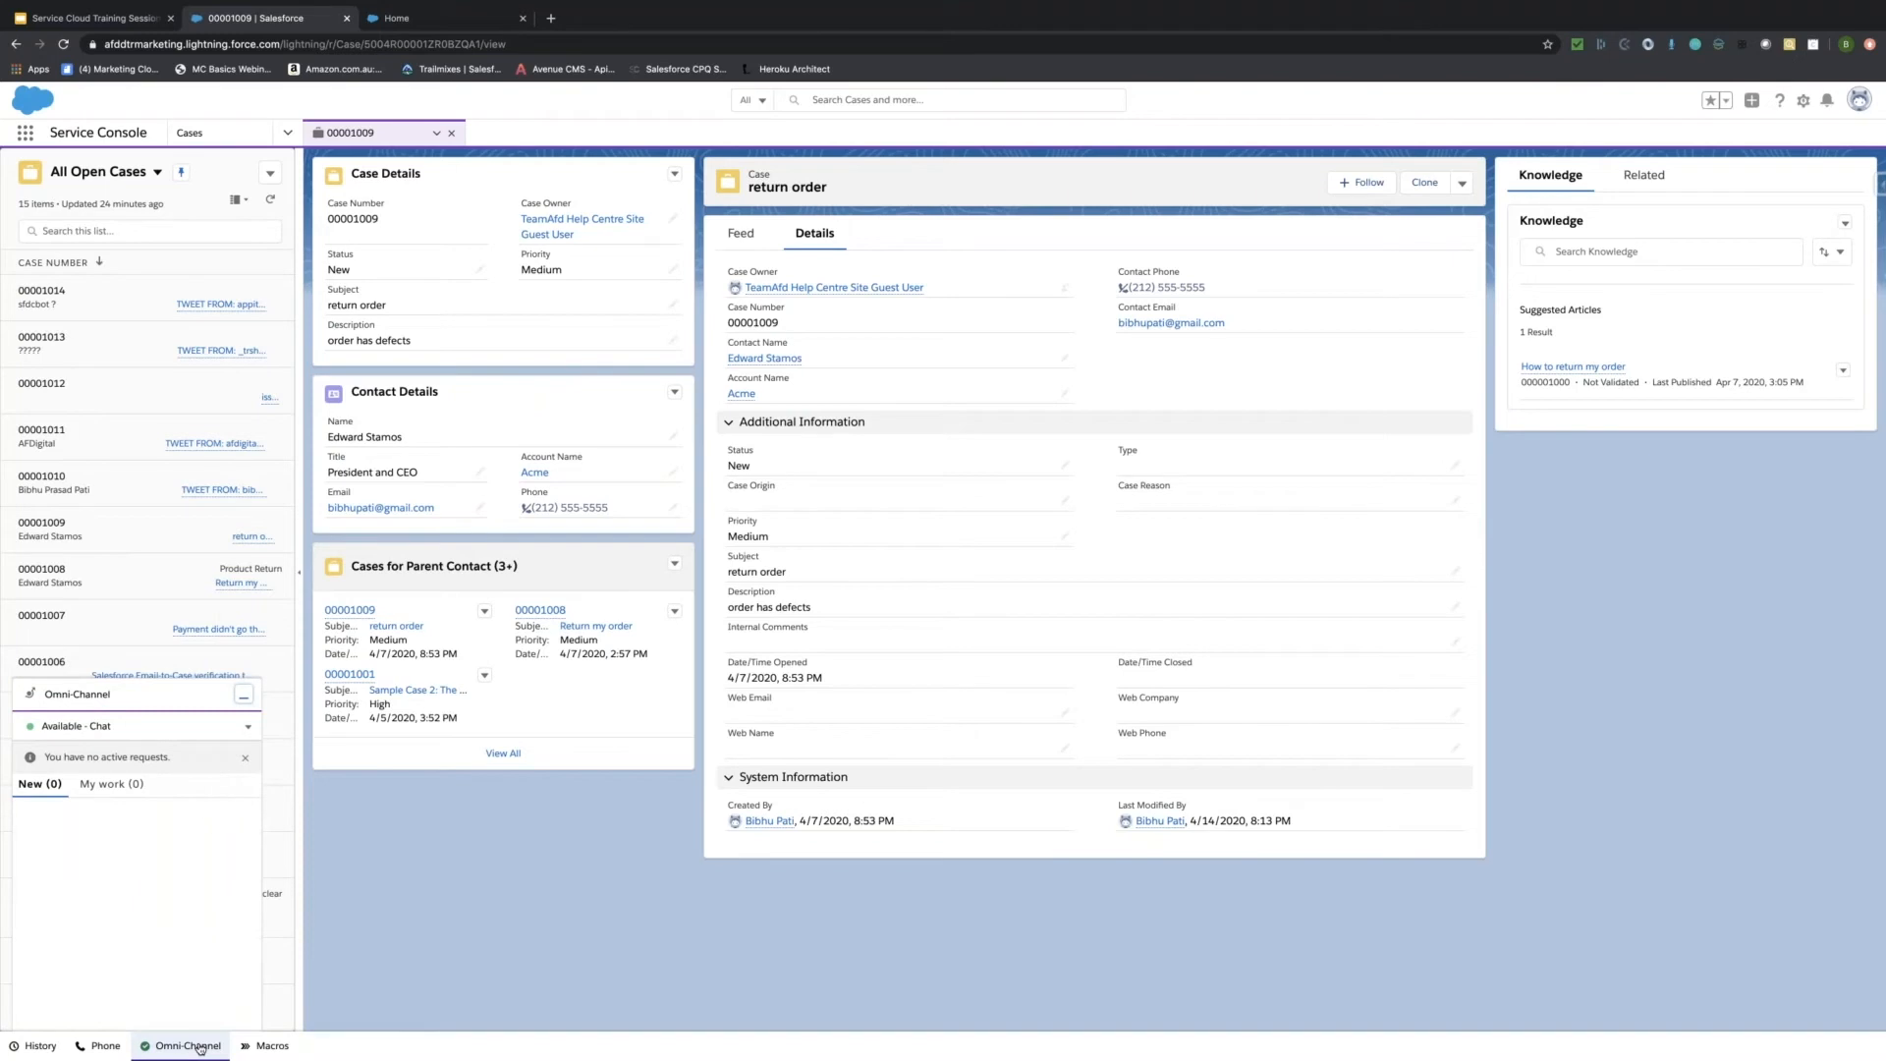
pyautogui.click(247, 727)
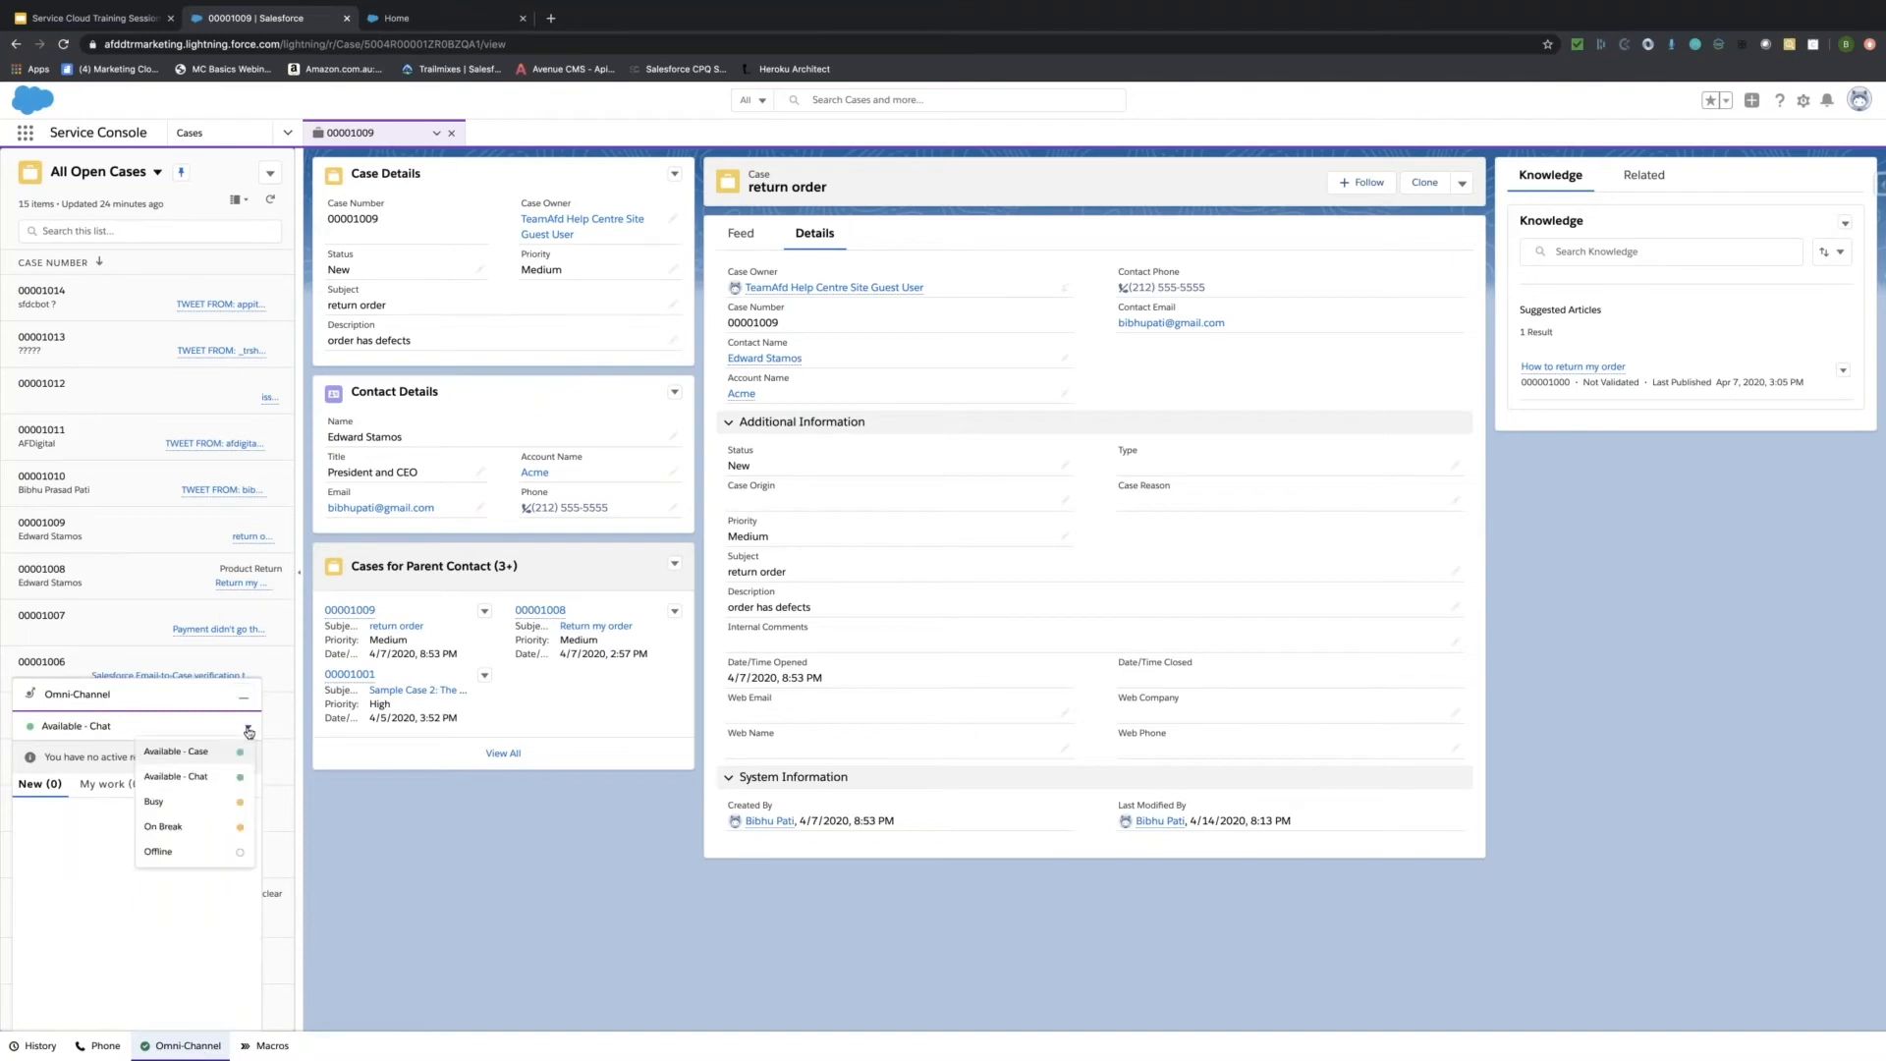
pyautogui.click(191, 753)
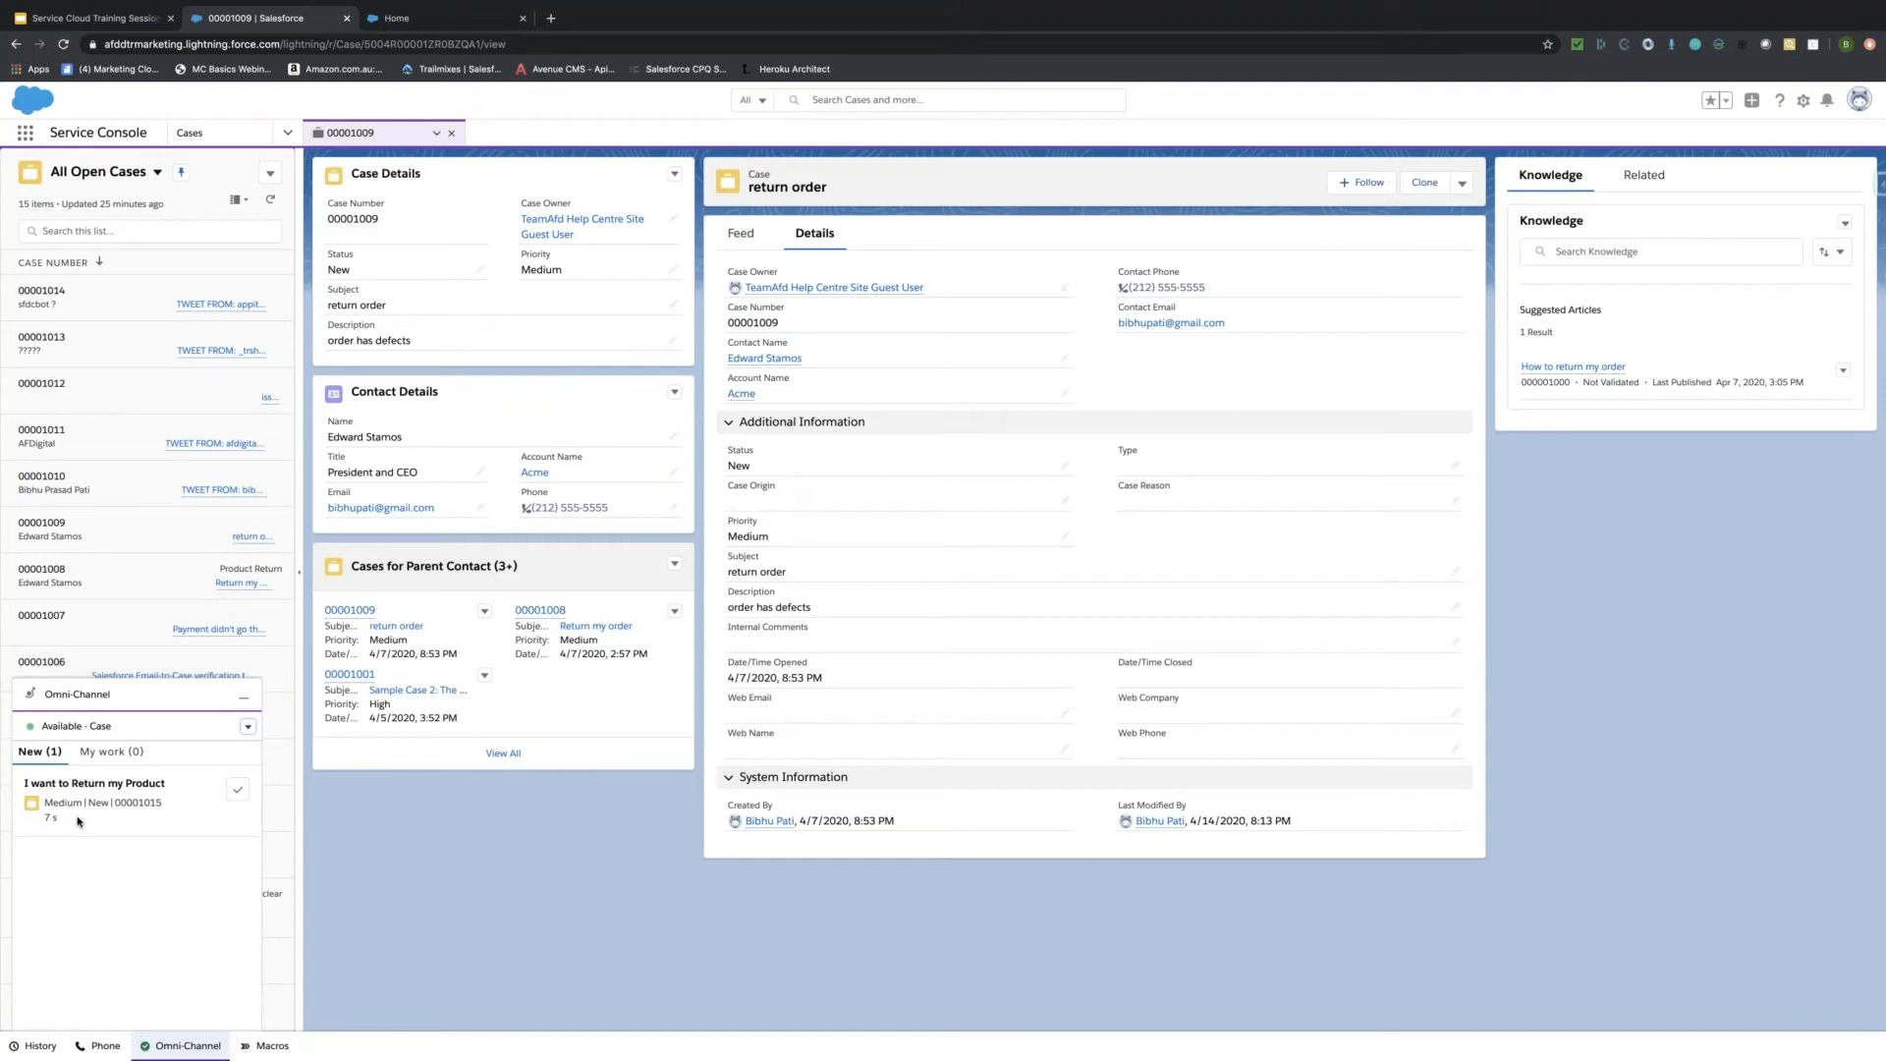
# Accept the incoming 'I want to Return my Product' work item to open case 00001015.
pyautogui.click(239, 793)
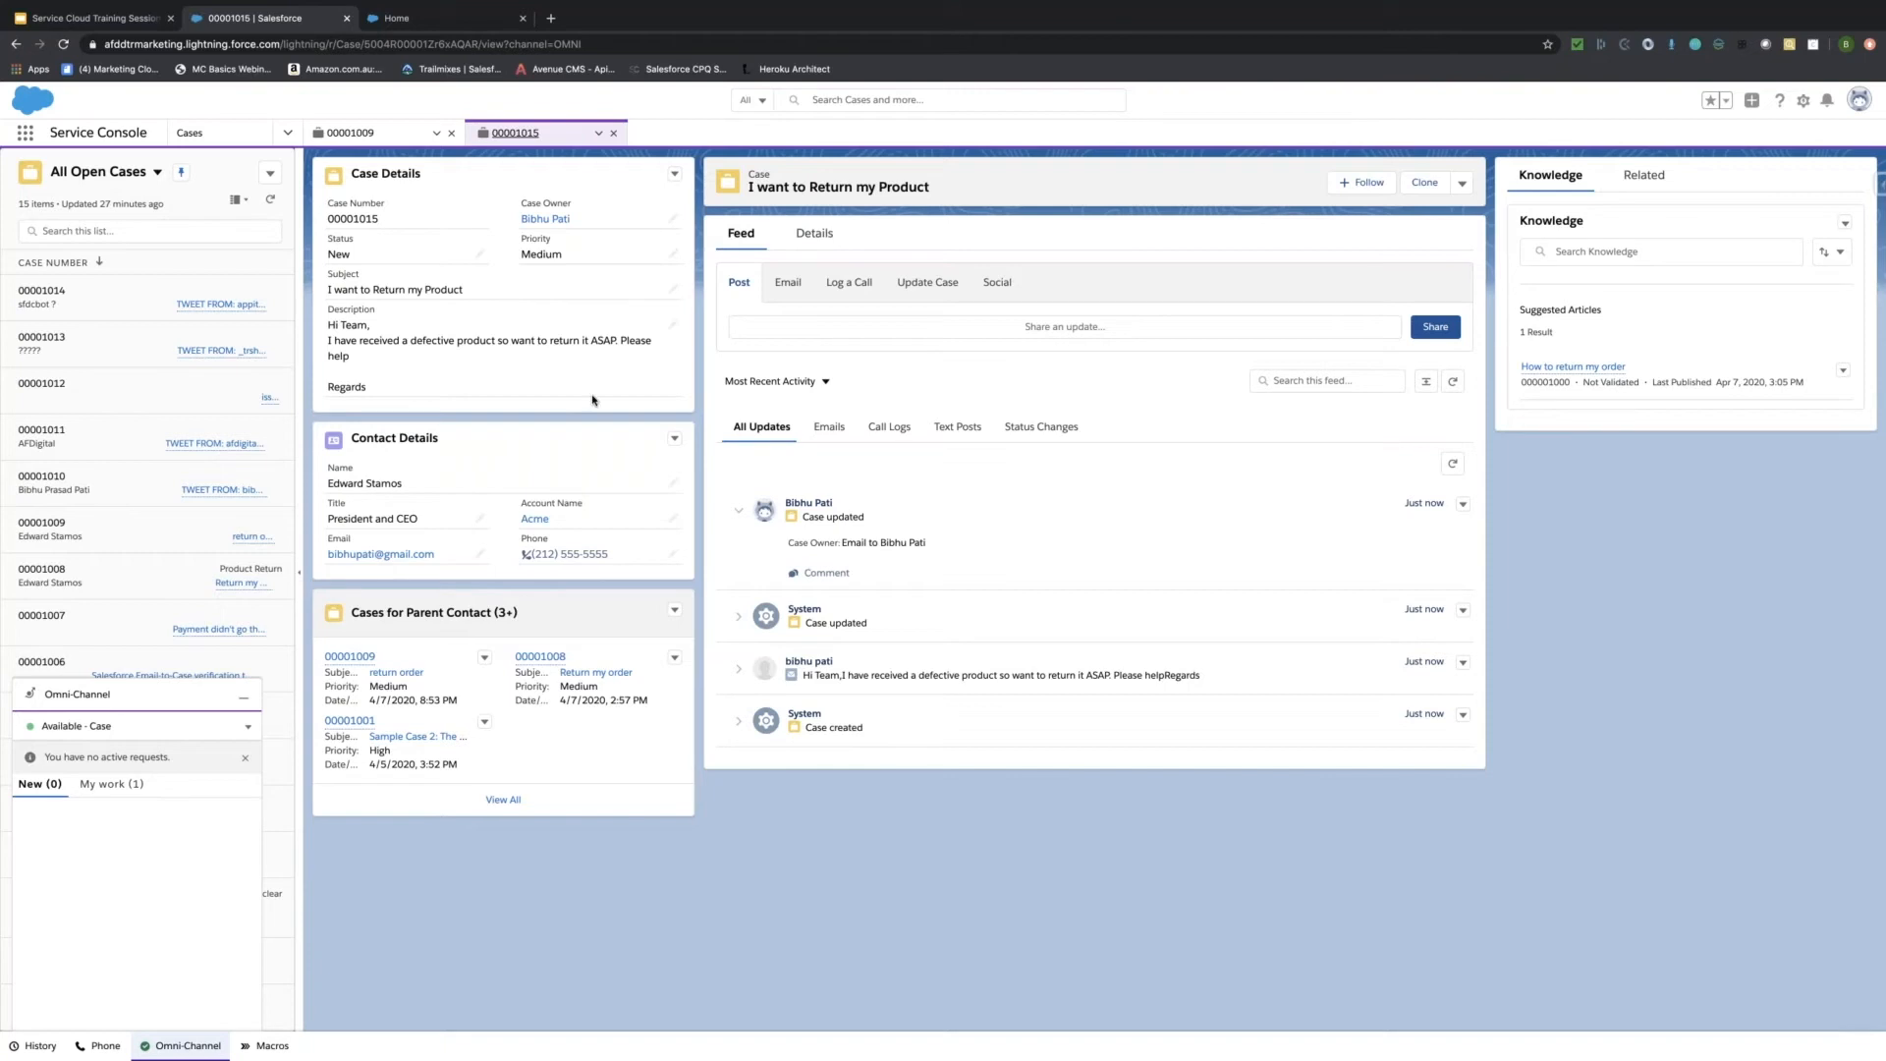
# Minimize the Omni-Channel utility panel.
pyautogui.click(245, 700)
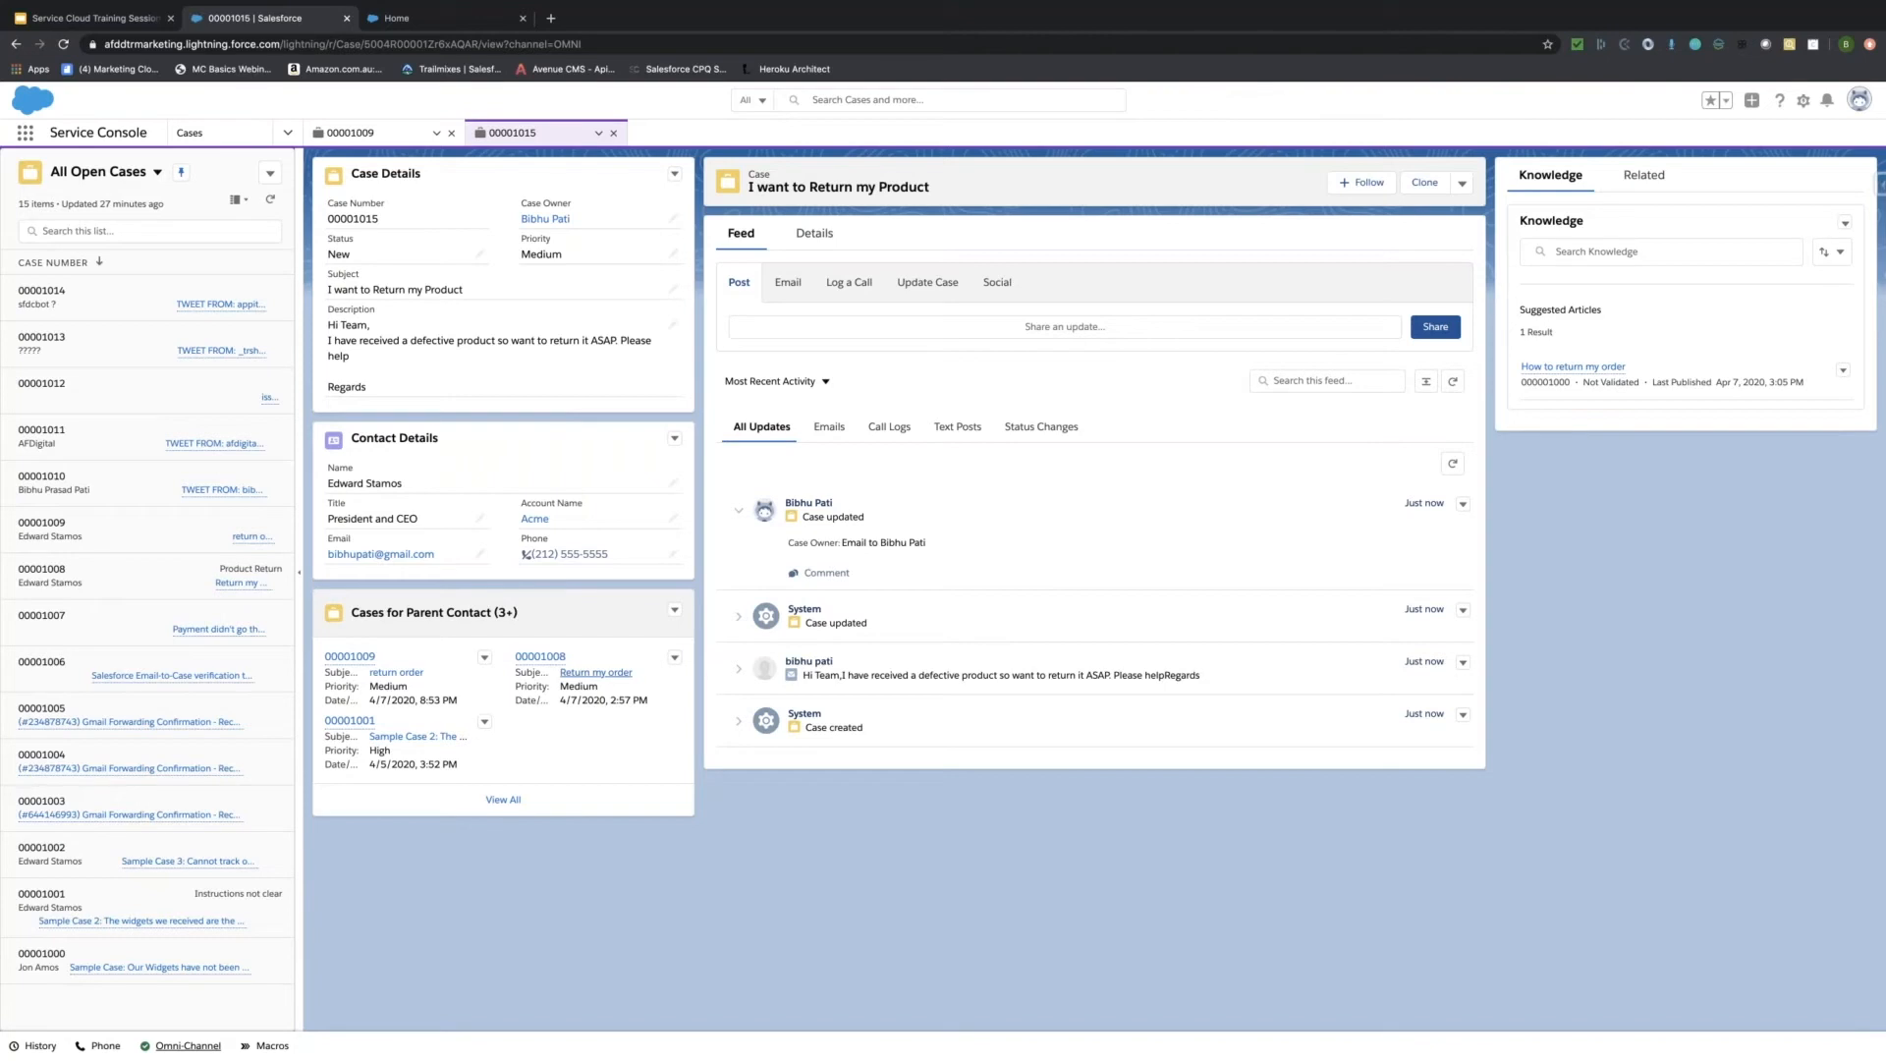
pyautogui.moveTo(532, 662)
# Begin the reply with a greeting to the customer and 'We have received your case', fixing the typo.
pyautogui.click(788, 282)
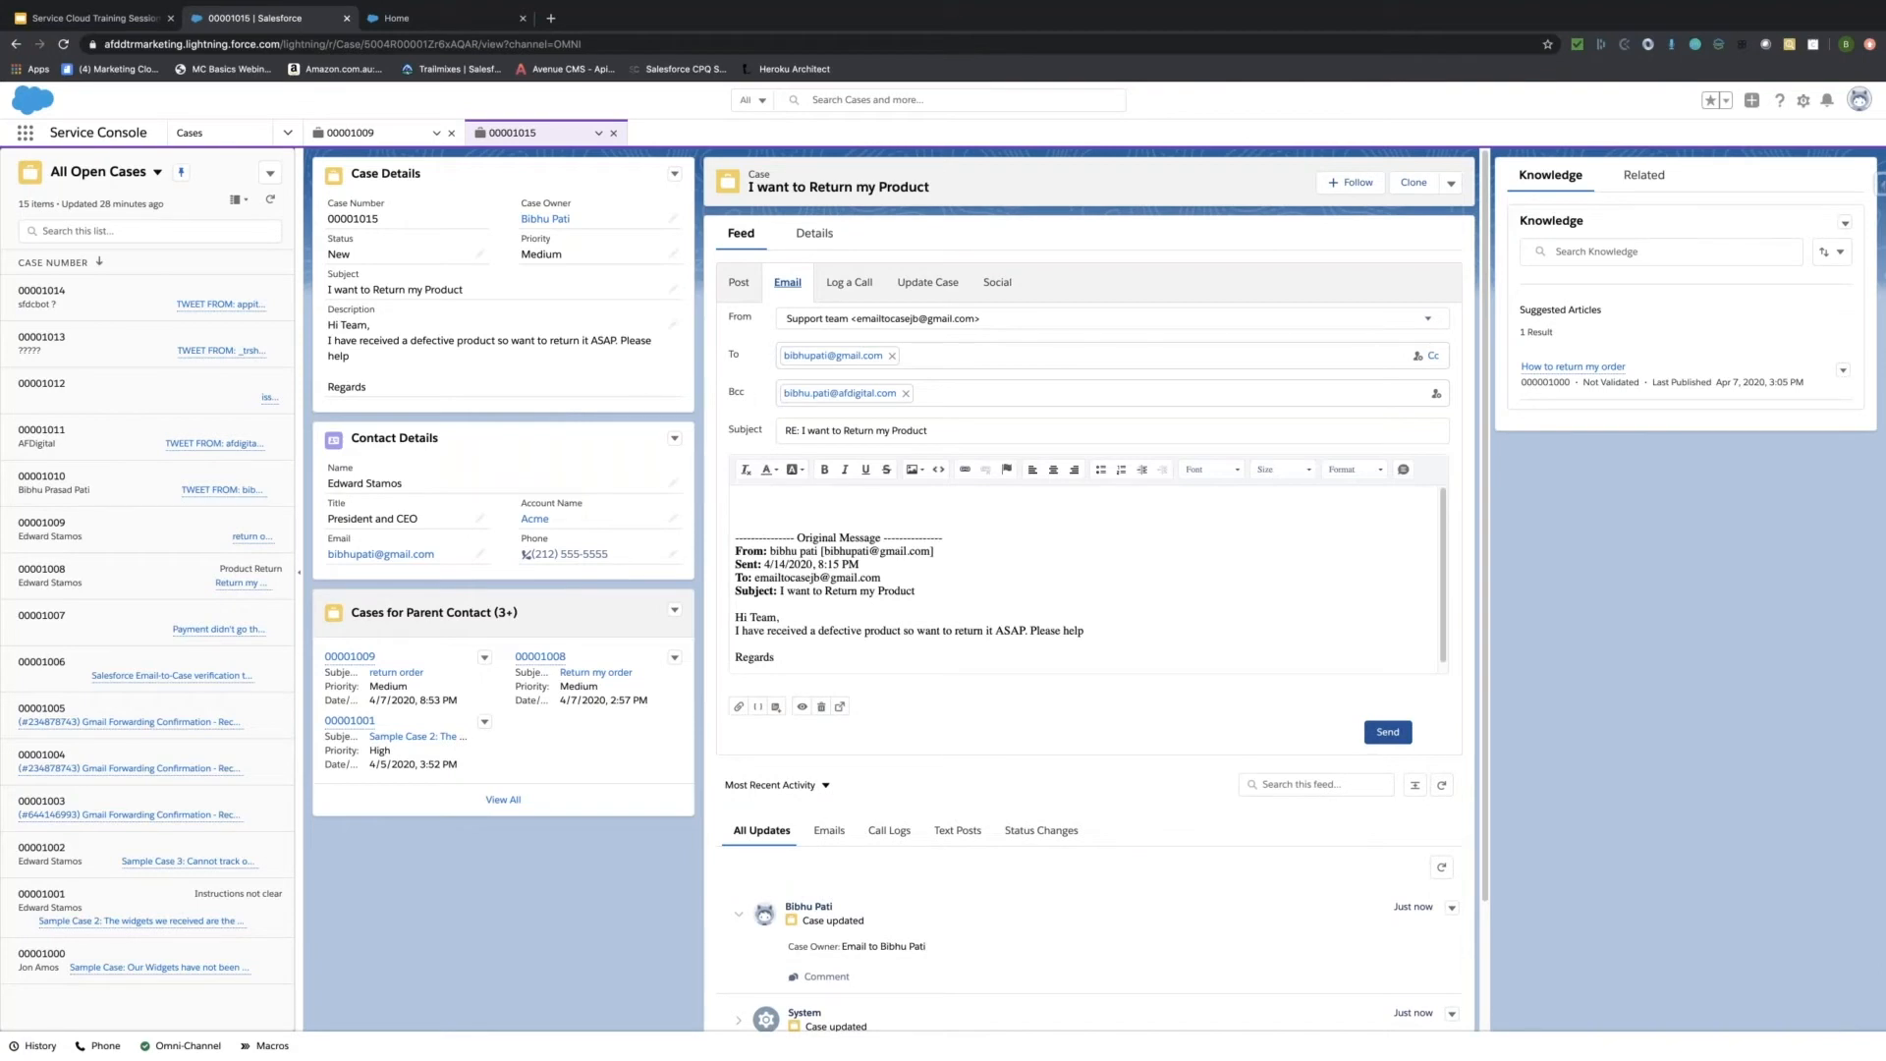
pyautogui.write('Hi Bibhiu')
pyautogui.write('u,')
pyautogui.press('Return')
pyautogui.write('We have ')
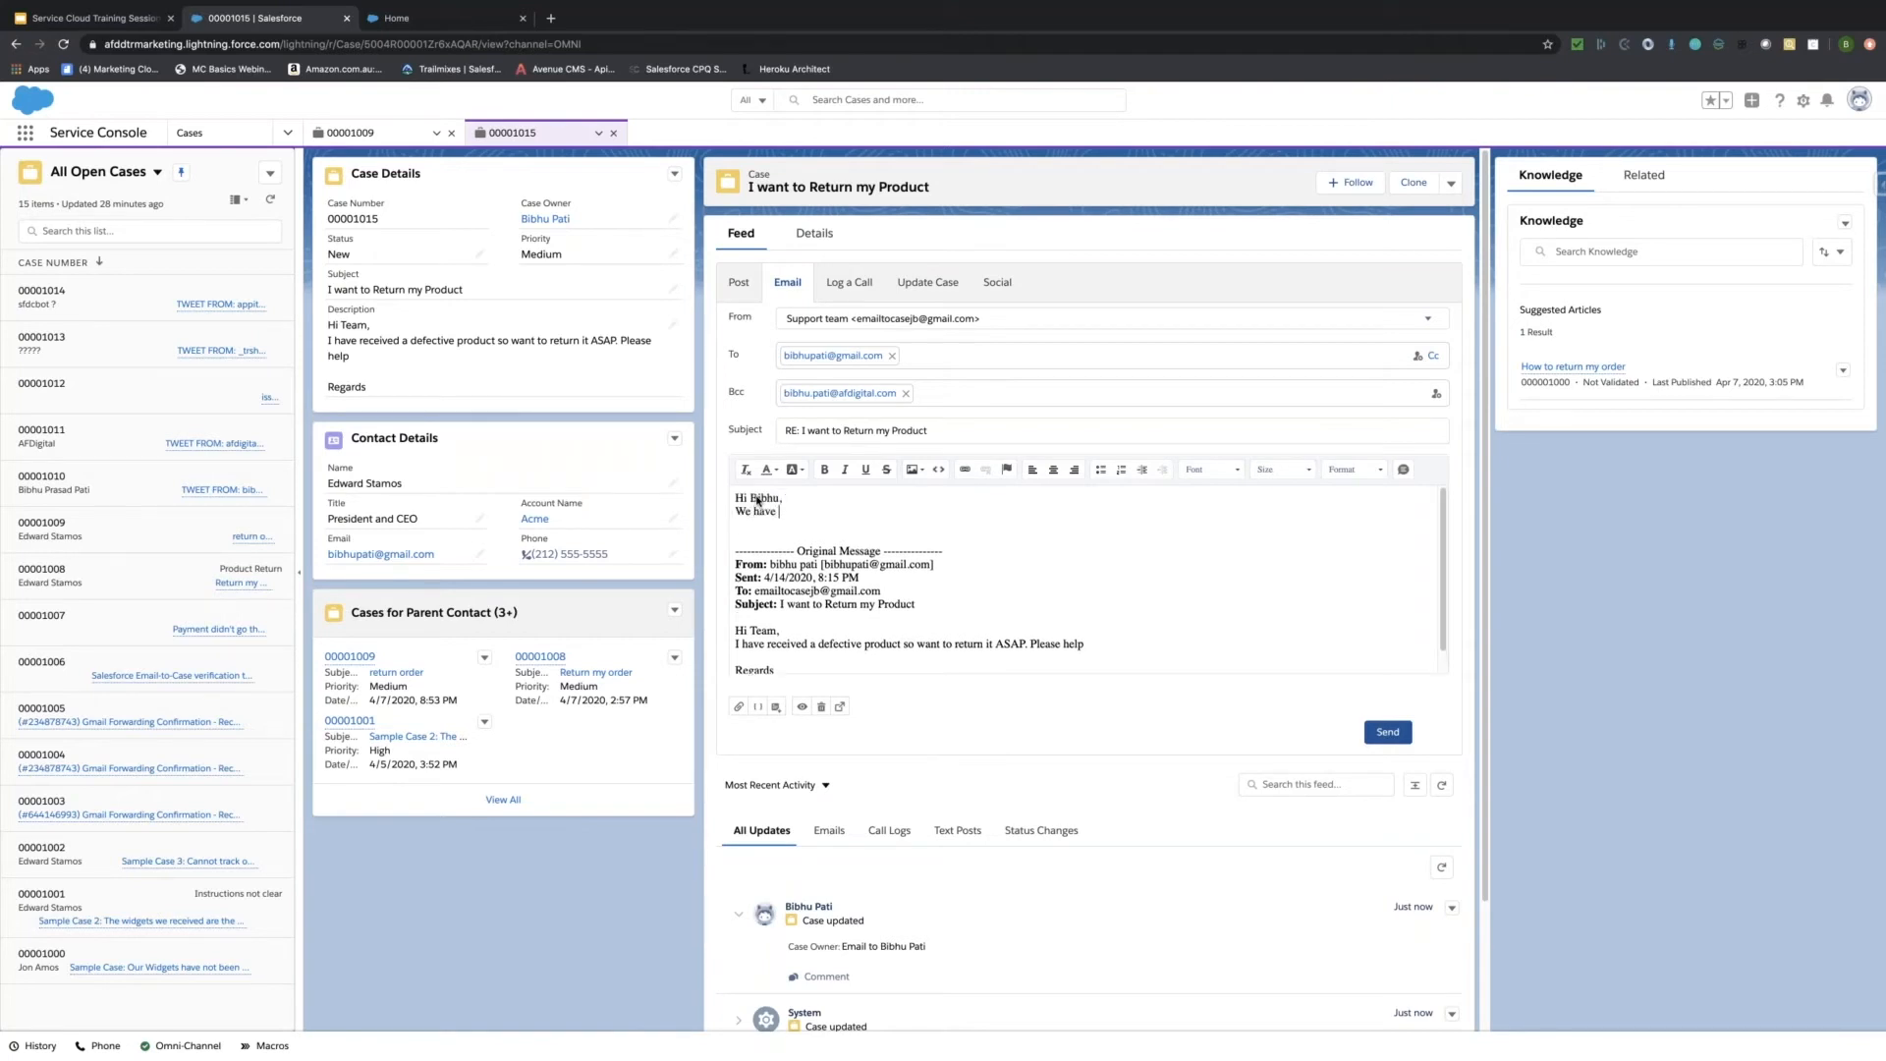
pyautogui.write('receoived')
pyautogui.press('BackSpace')
pyautogui.press('BackSpace')
pyautogui.press('BackSpace')
pyautogui.write('ieved your case')
pyautogui.click(801, 512)
pyautogui.press('BackSpace')
pyautogui.press('BackSpace')
pyautogui.write('ei')
pyautogui.tripleClick(888, 510)
pyautogui.click(869, 515)
# Finish the sentence with ', and we will get back to you' and sign off 'Regards XX'.
pyautogui.write(', and we will get back to you')
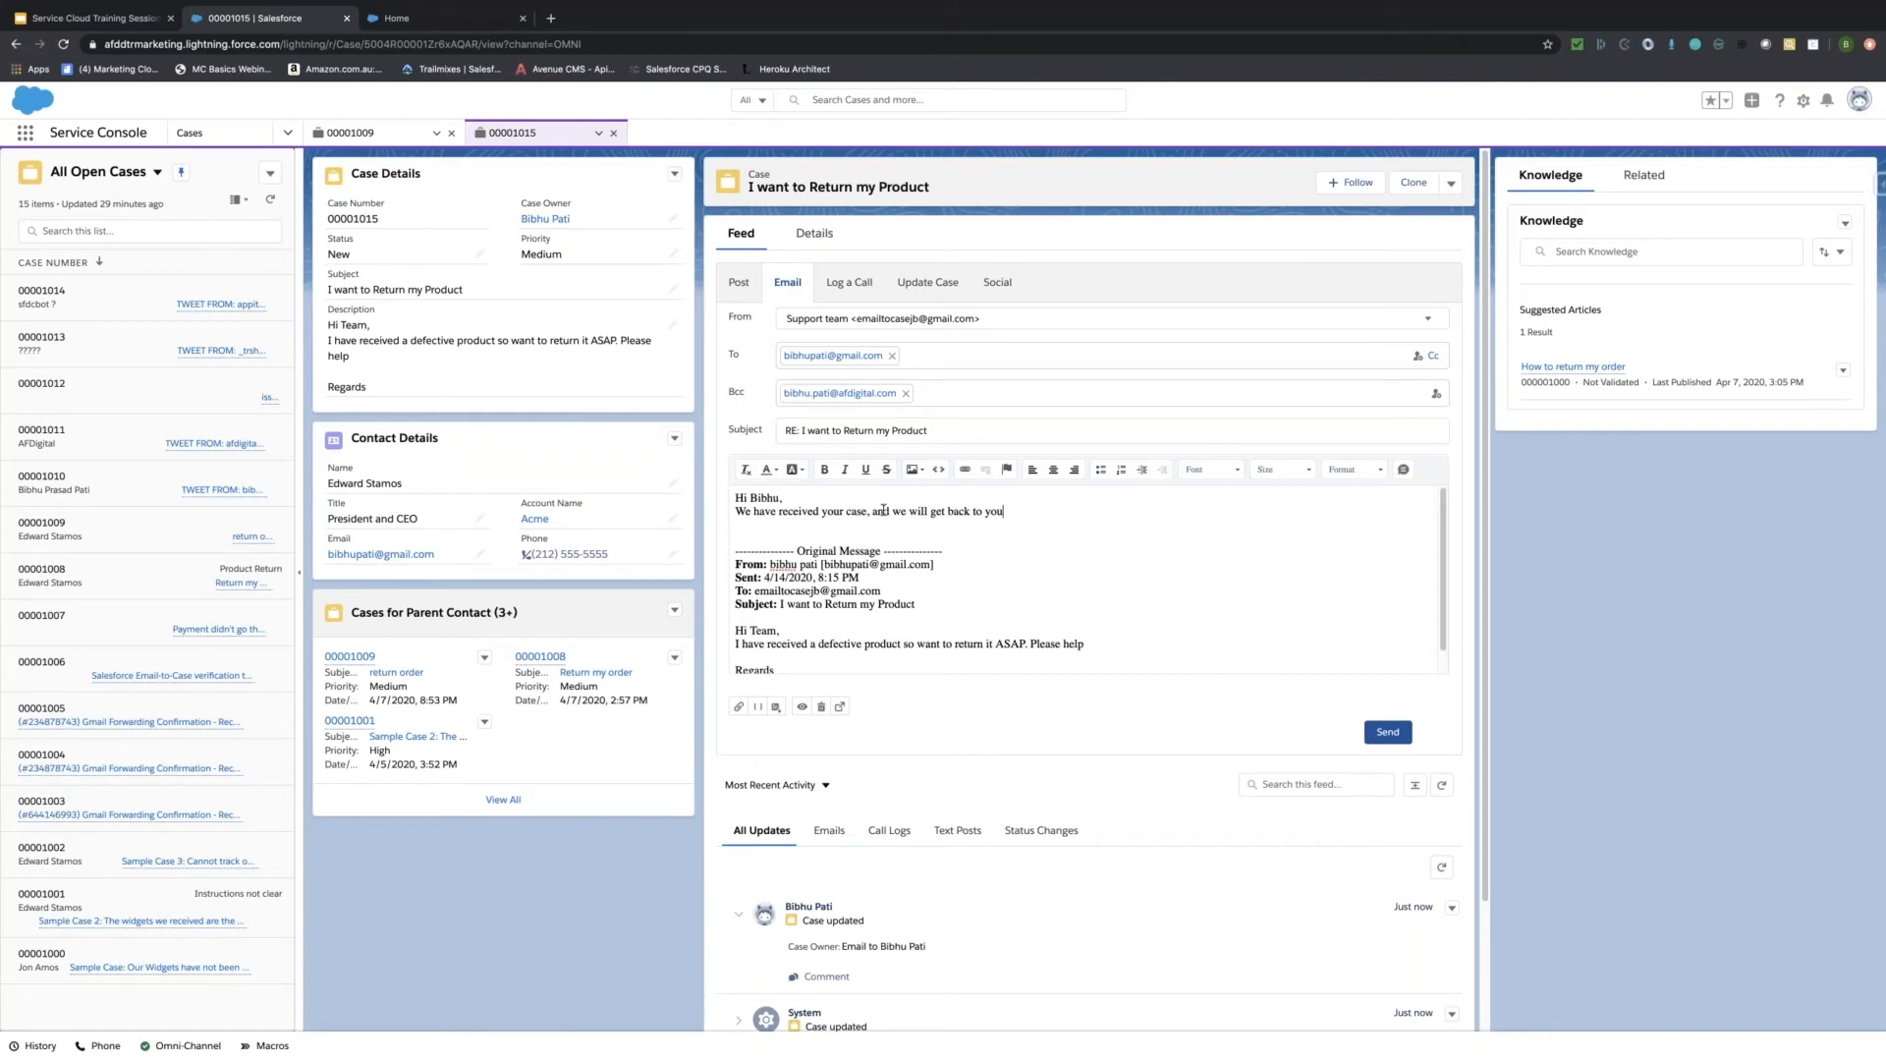
pyautogui.press('Return')
pyautogui.press('Return')
pyautogui.write('Regards')
pyautogui.press('Return')
pyautogui.write('XX')
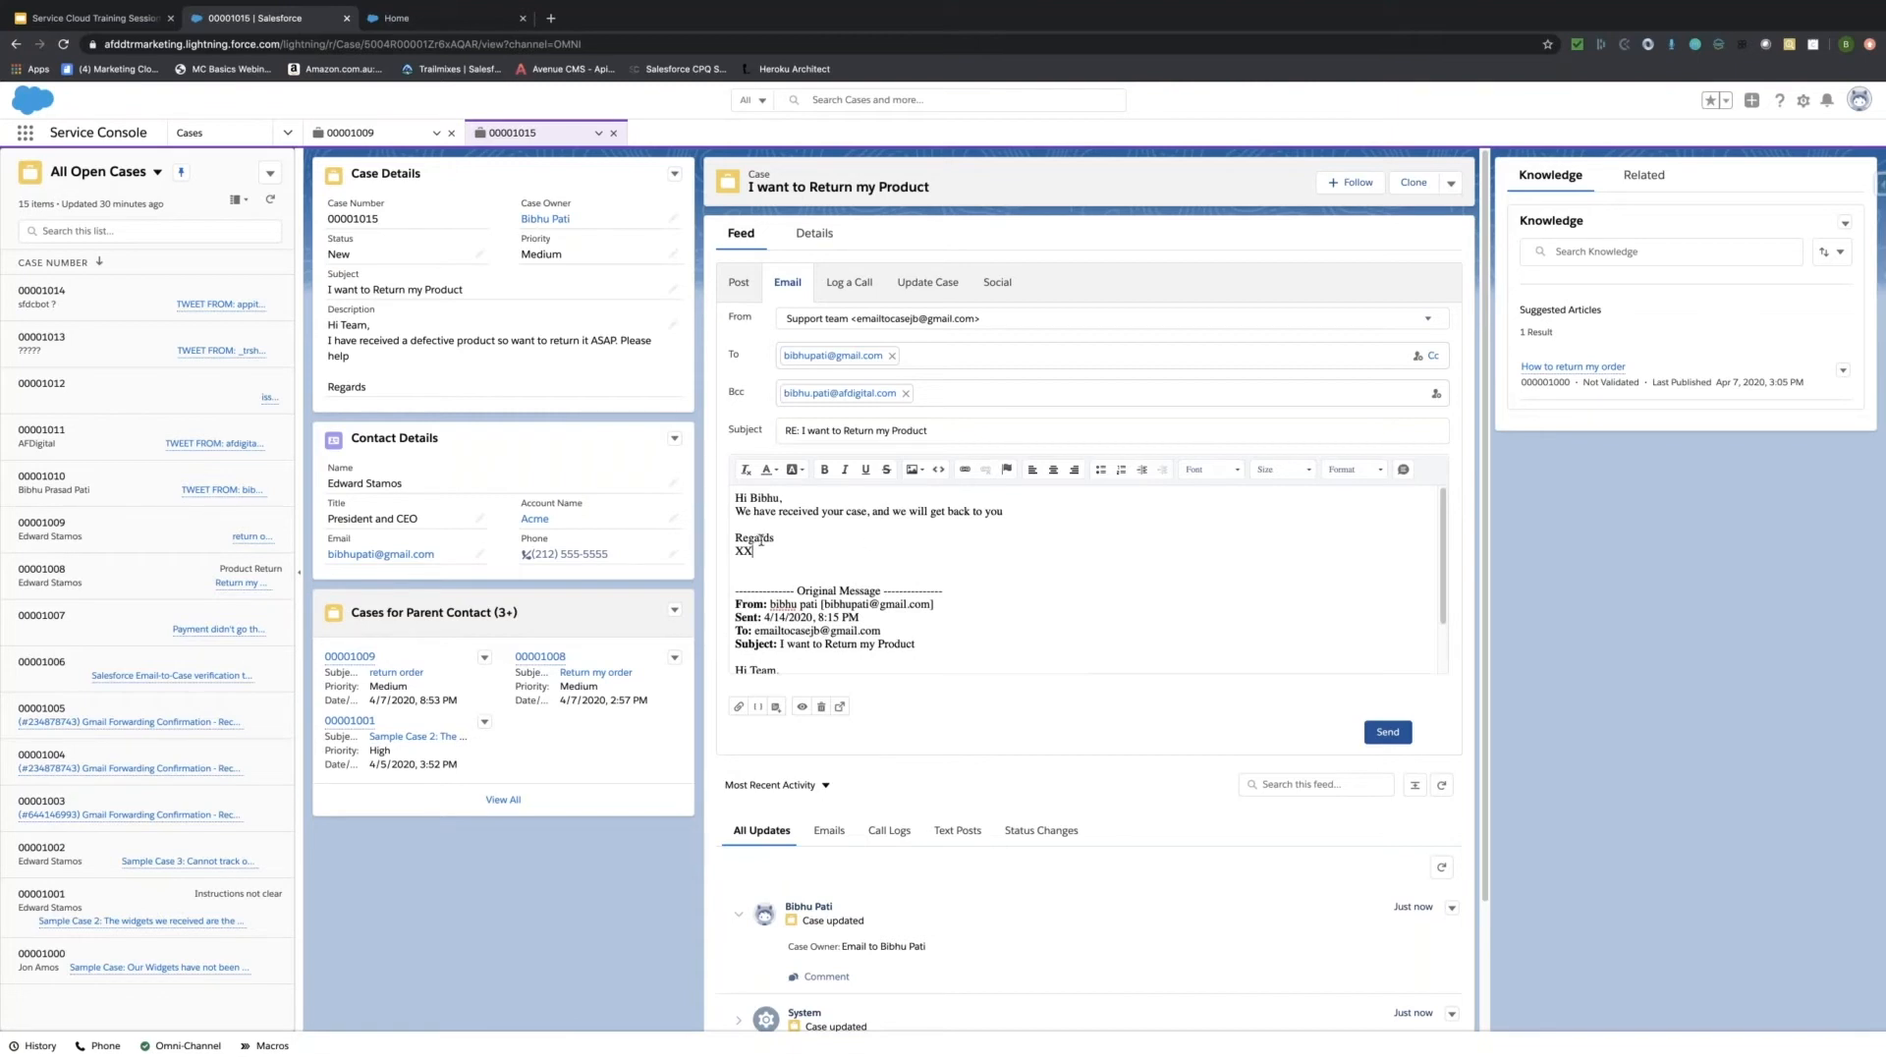
# Send the 'RE: I want to Return my Product' reply, then expand the customer's original email in the feed.
pyautogui.click(1385, 735)
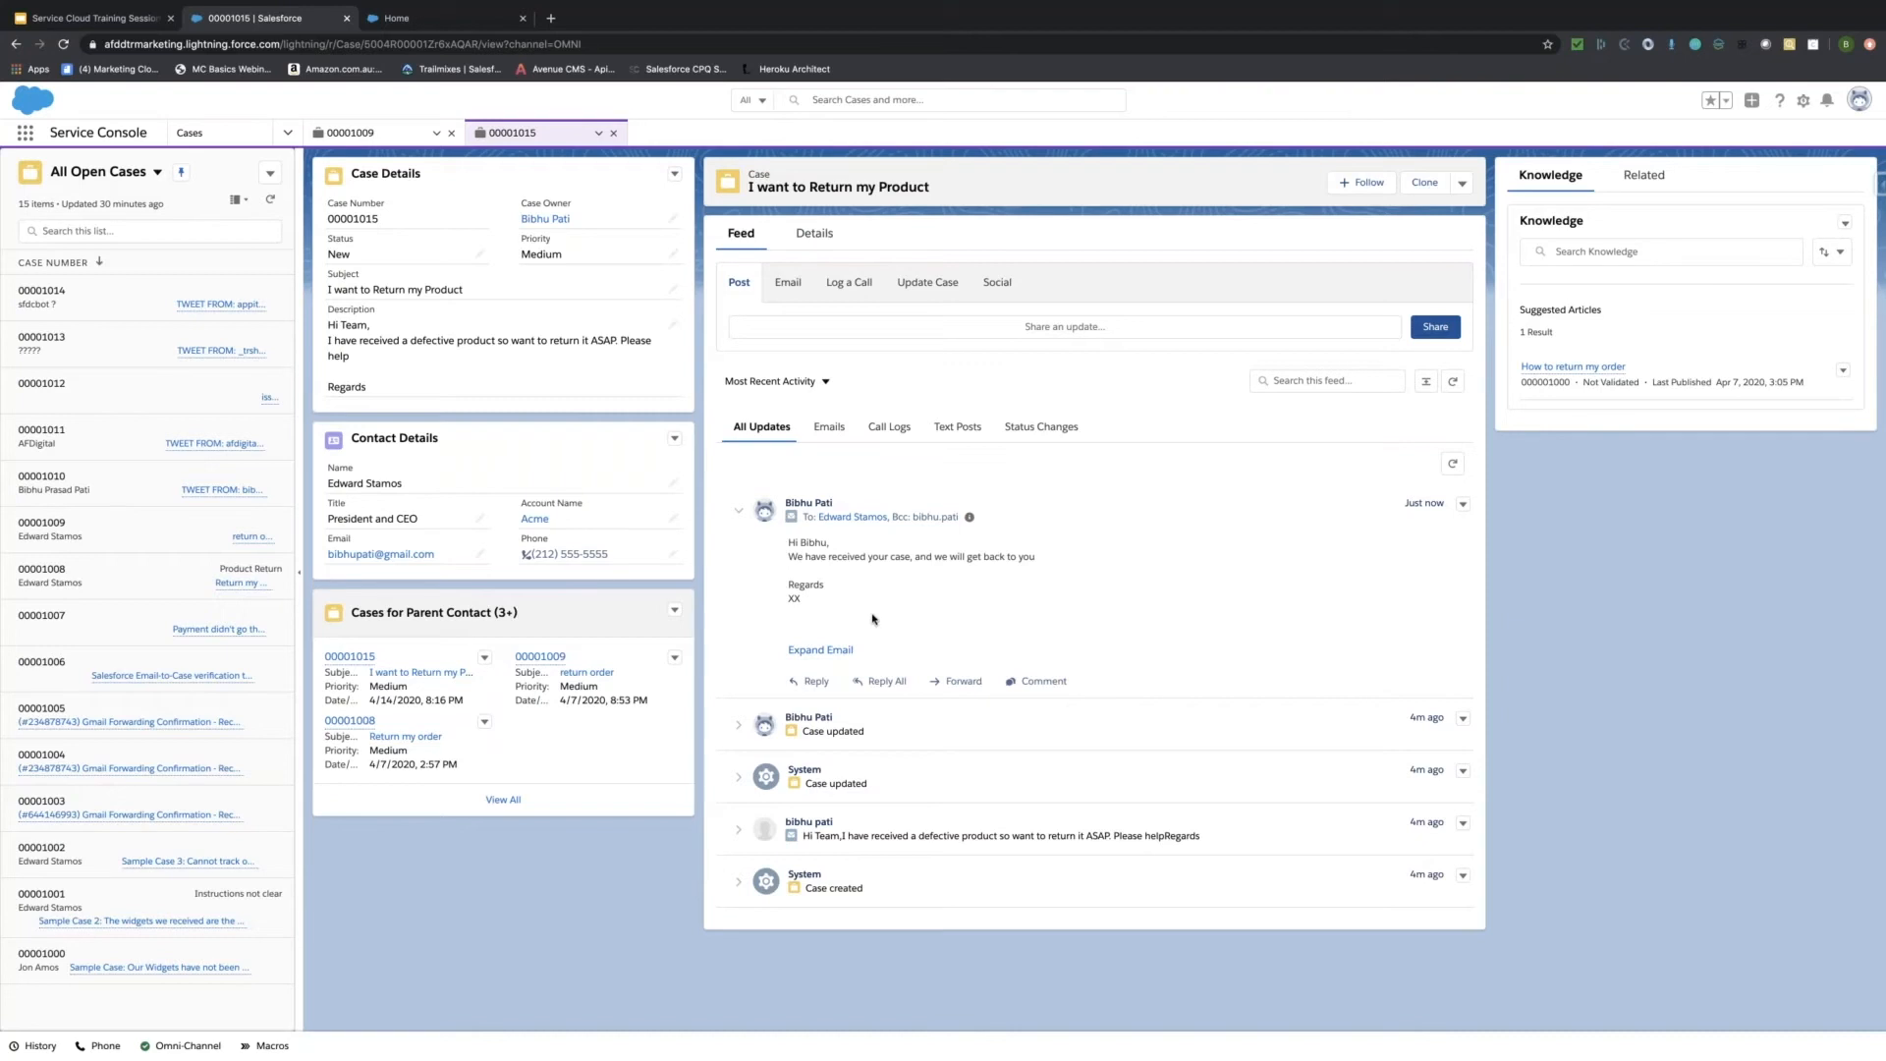
pyautogui.click(804, 835)
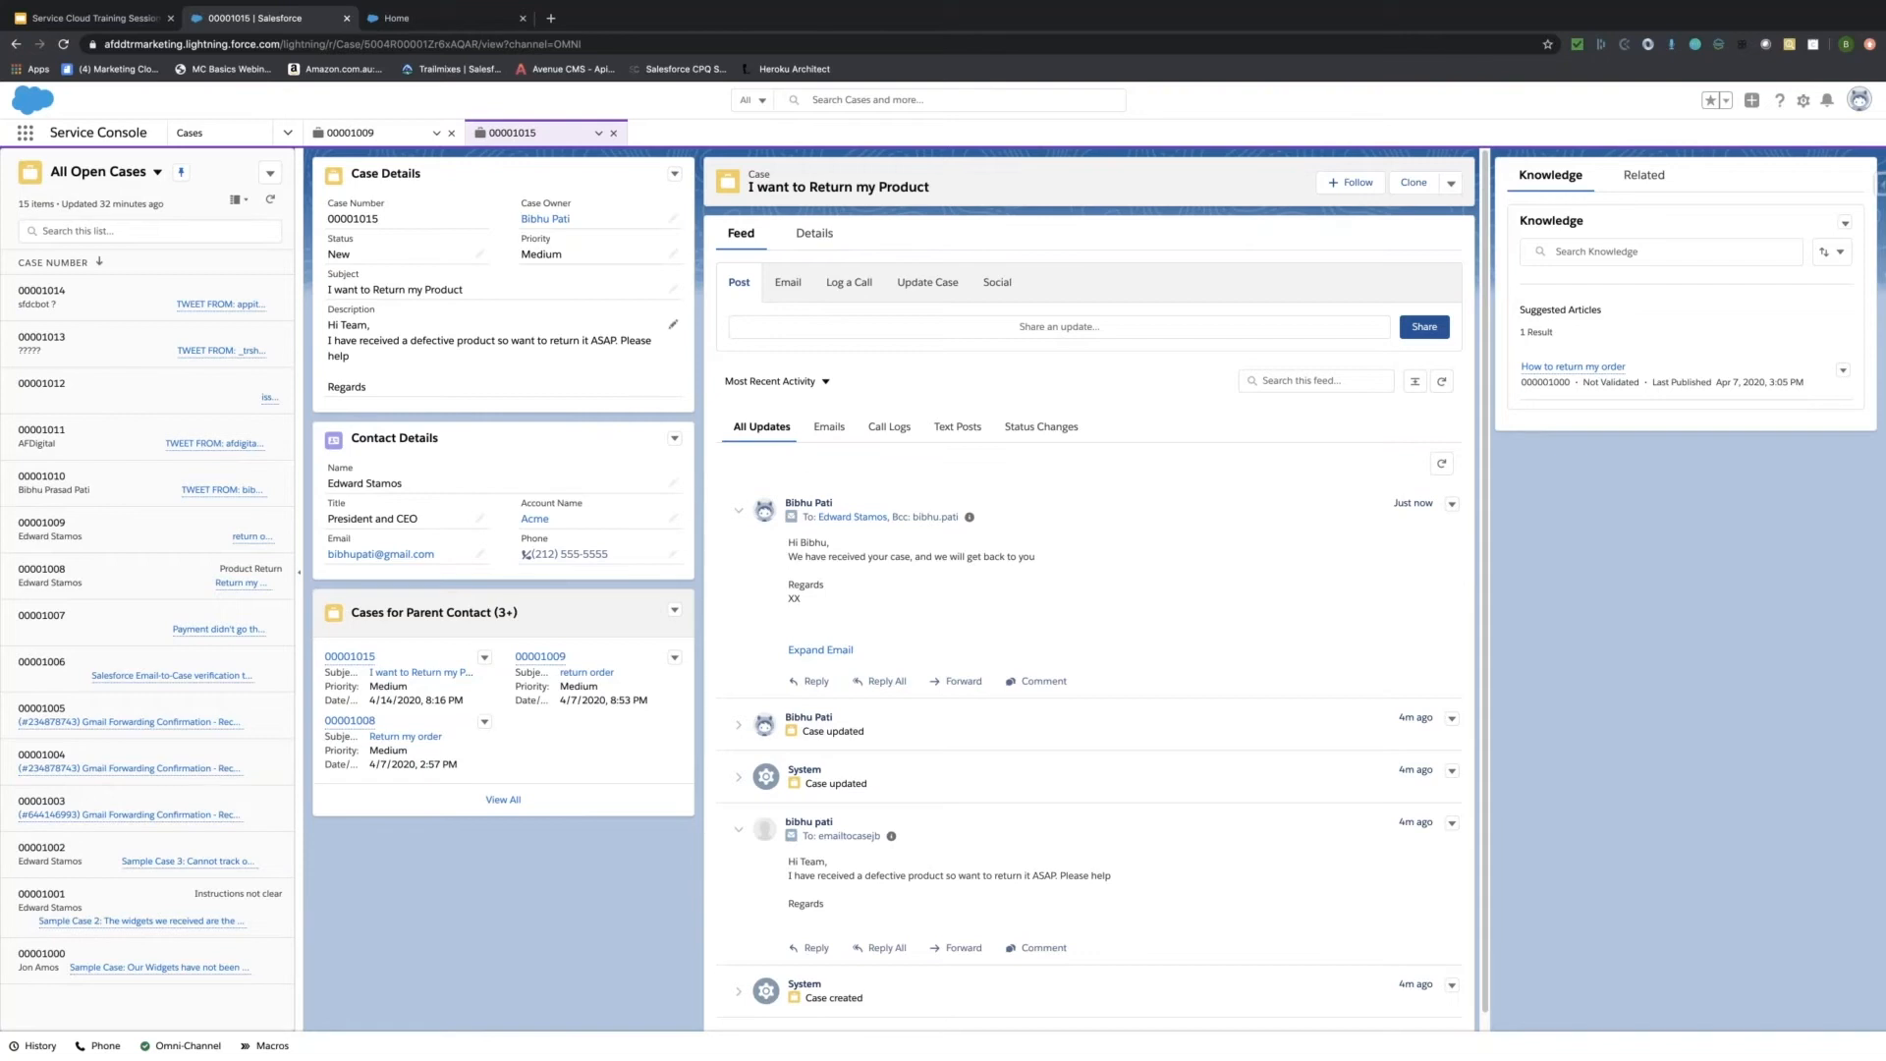
# Reload the page so the customer's 'Thanks for your email' reply appears in the feed.
pyautogui.click(65, 48)
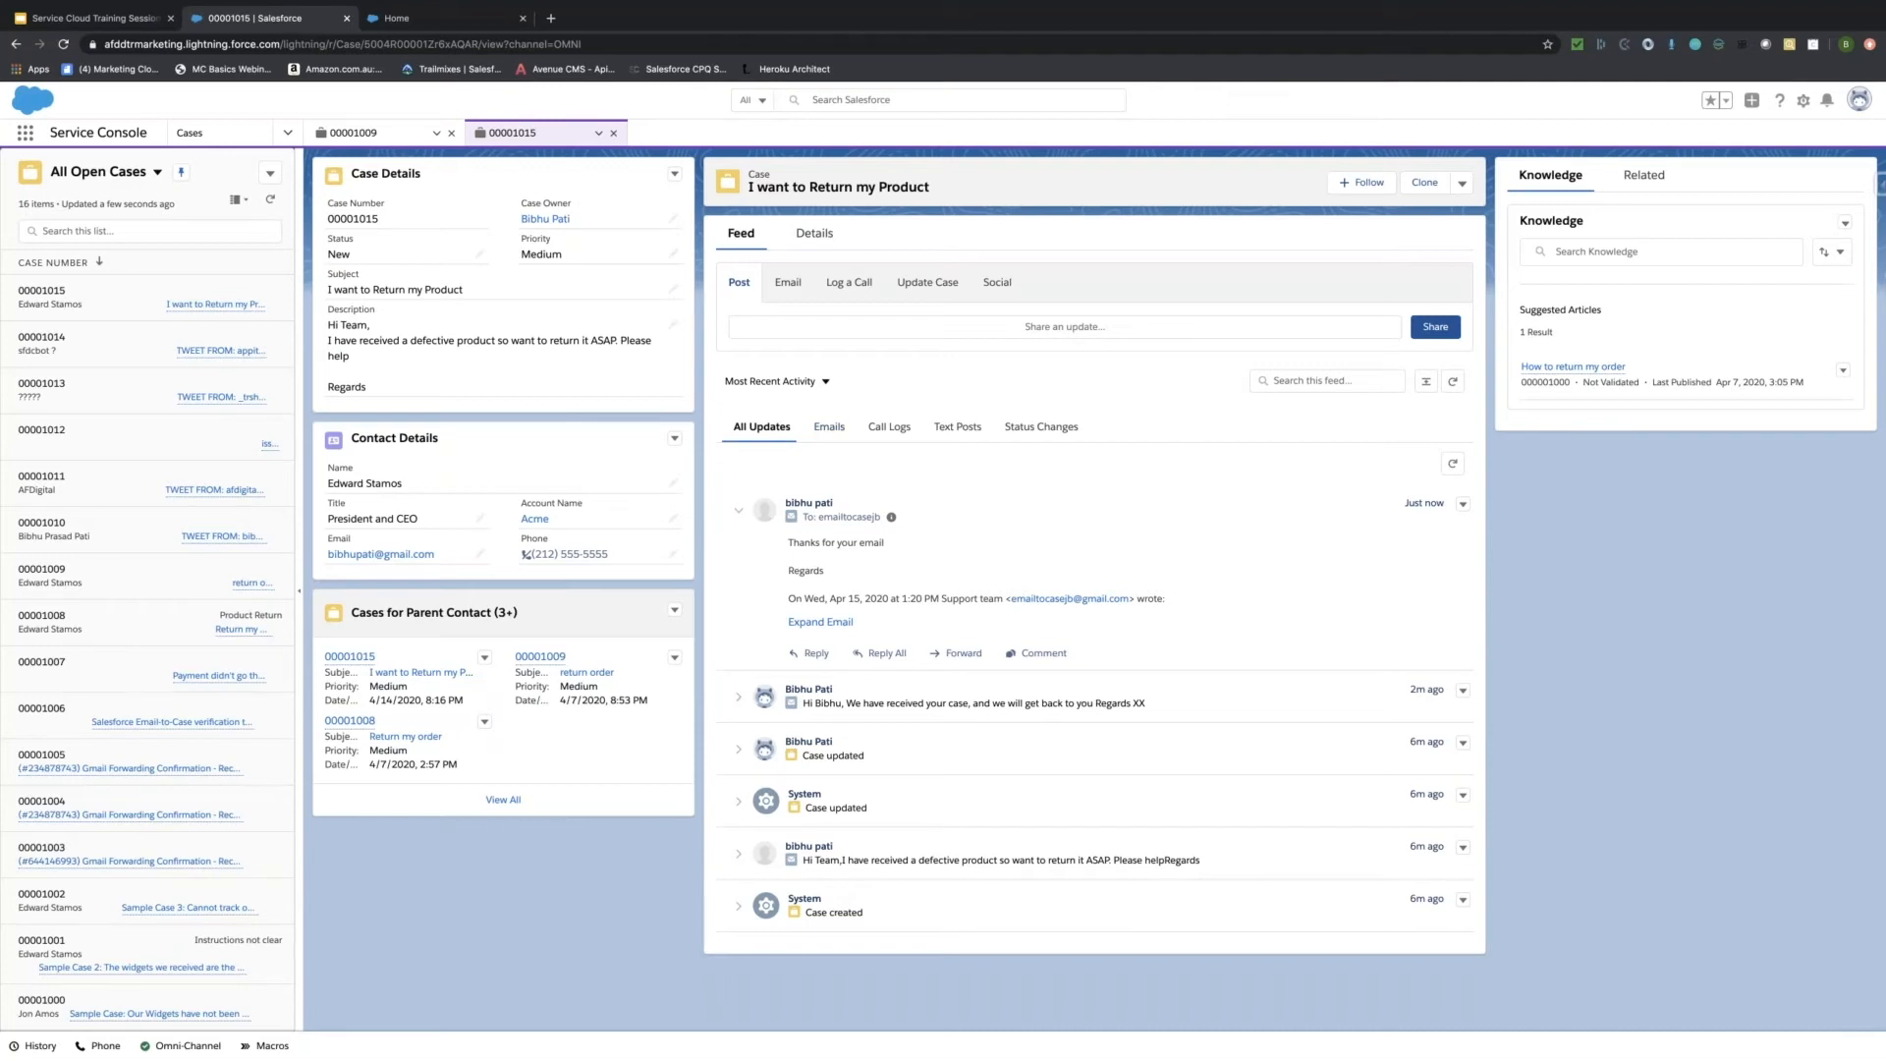
# From the help center Home tab, open the Product topic and its Contact Support form.
pyautogui.click(460, 30)
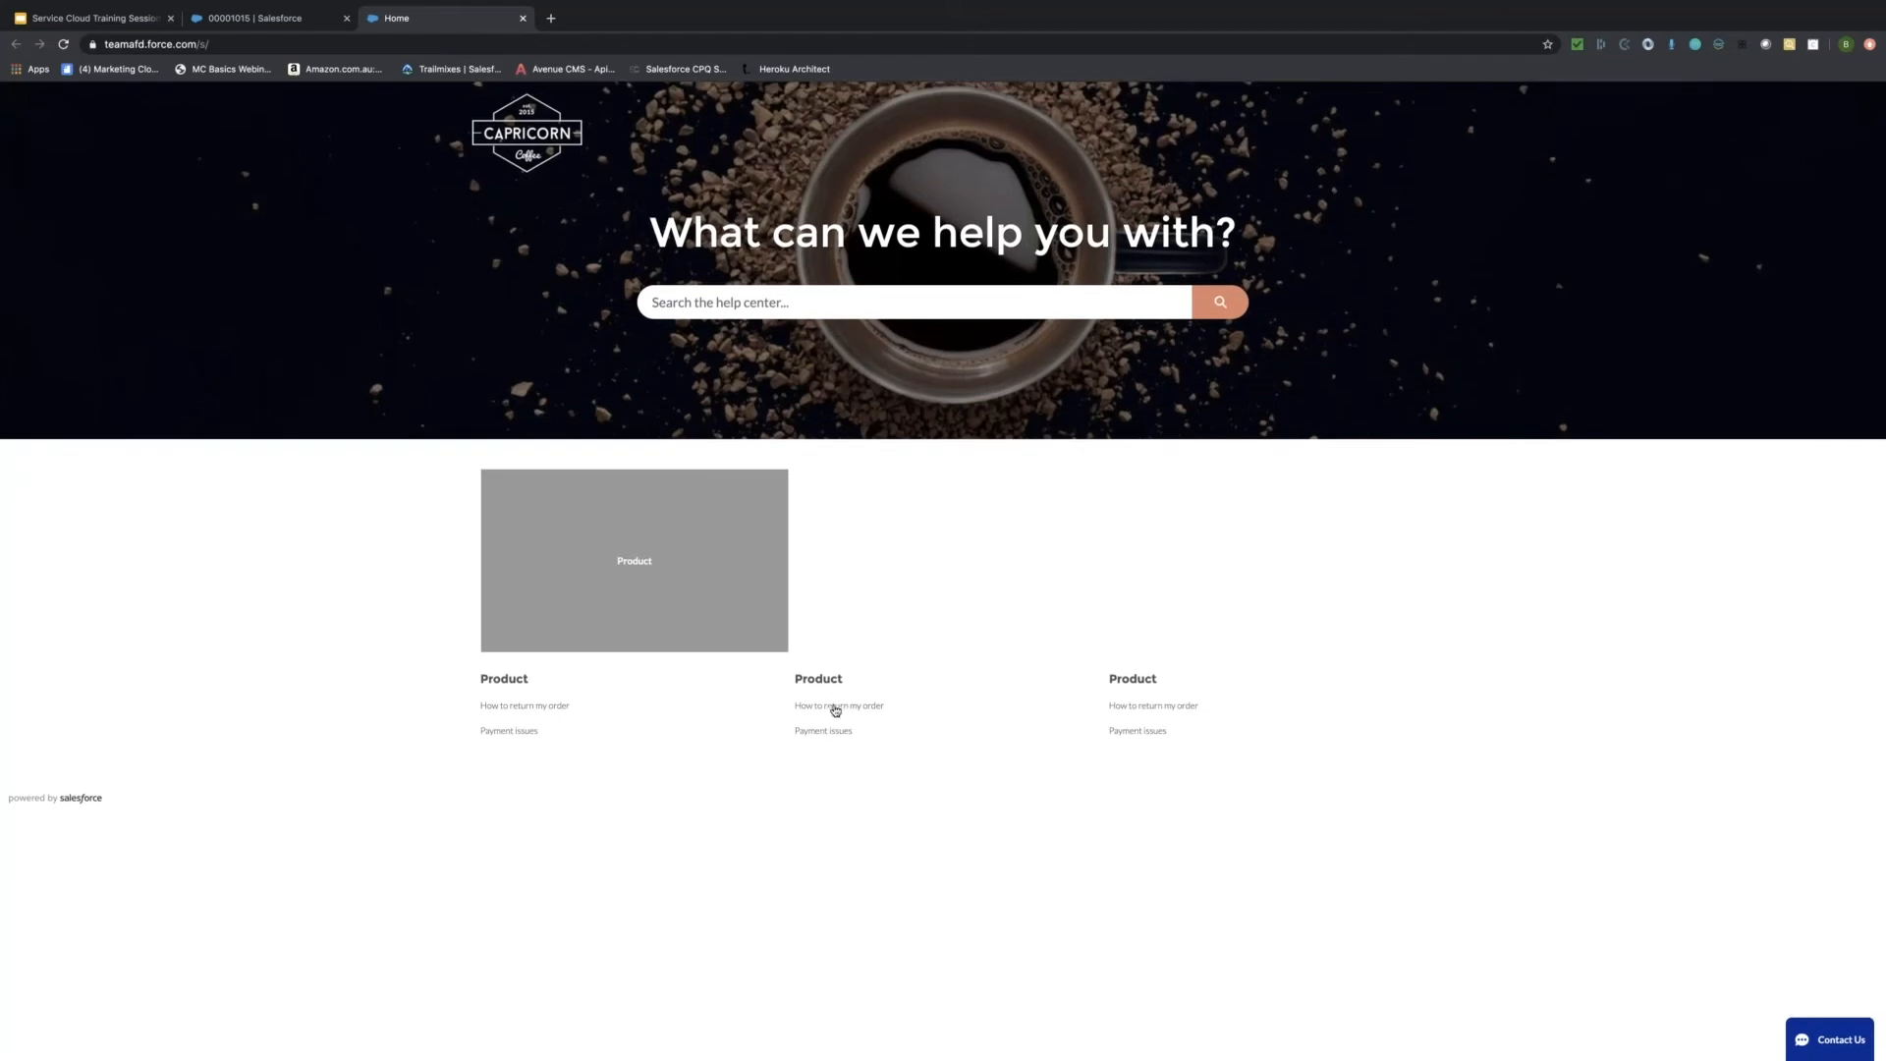
pyautogui.scroll(-1, 843, 706)
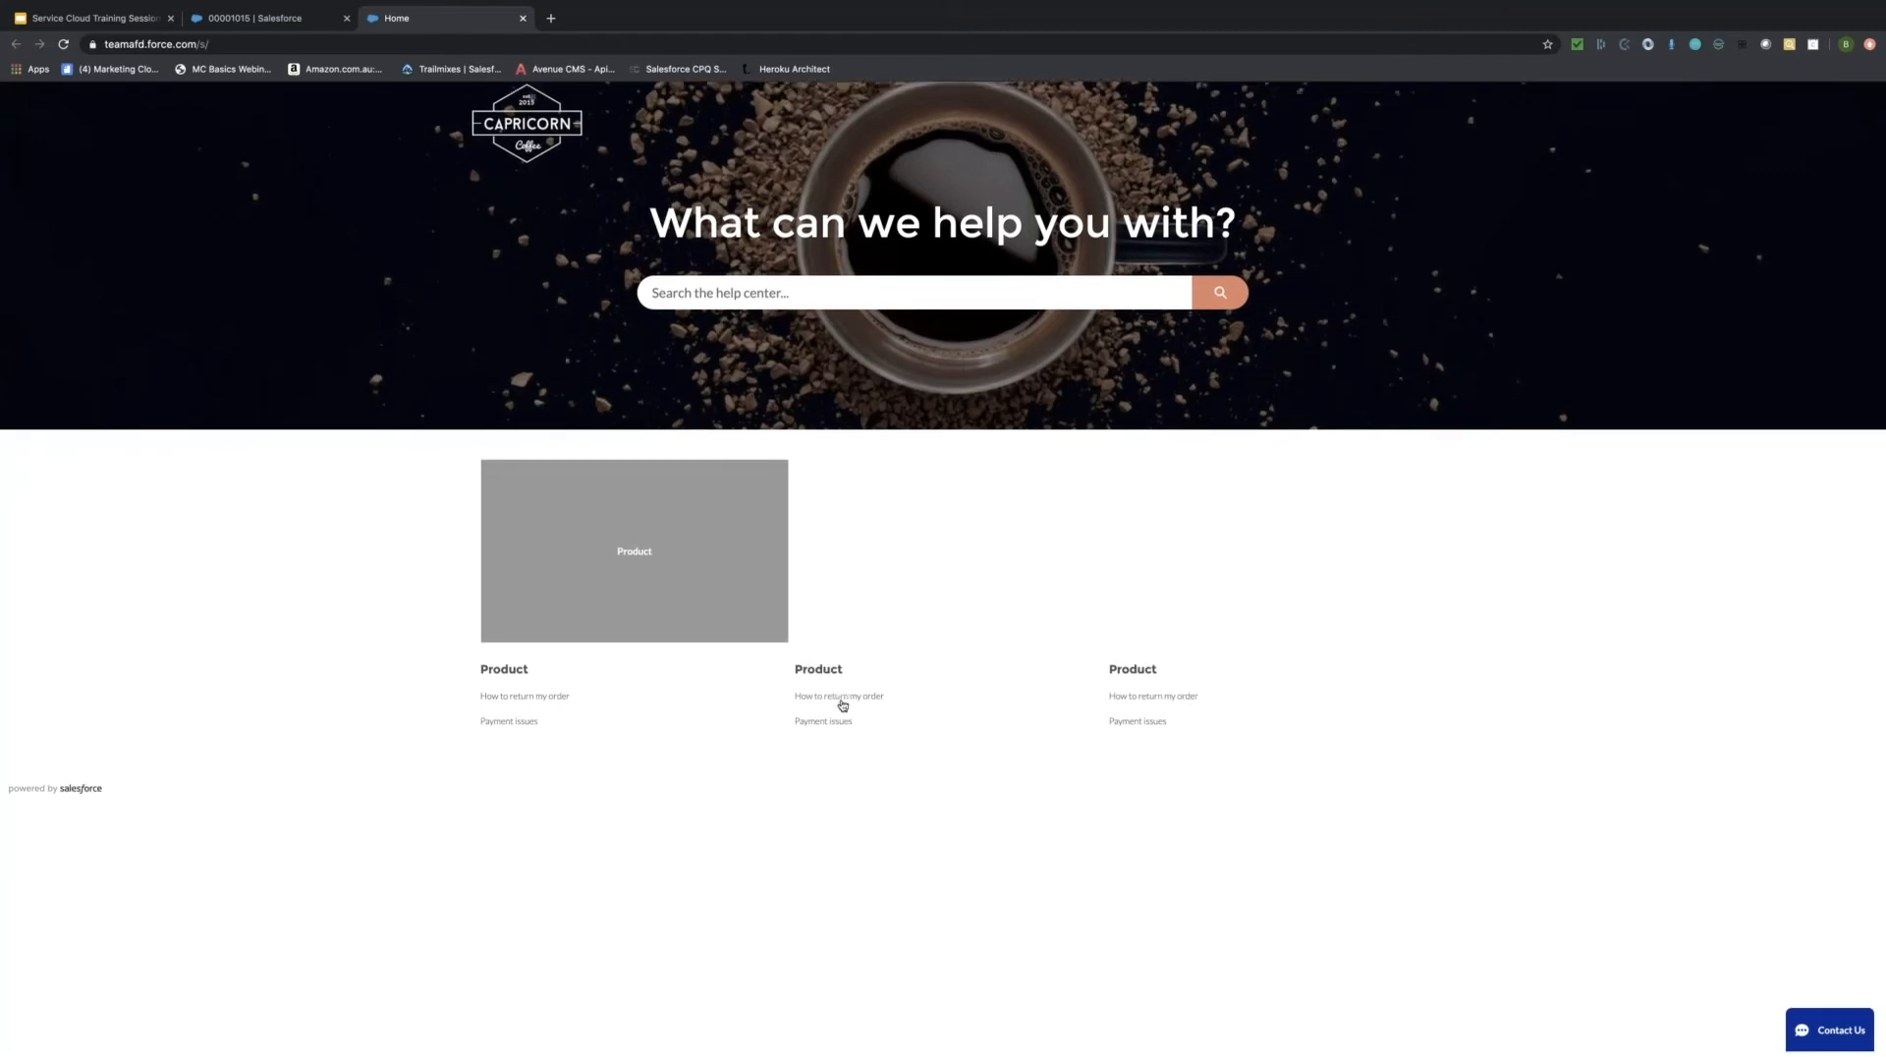
pyautogui.scroll(1, 843, 705)
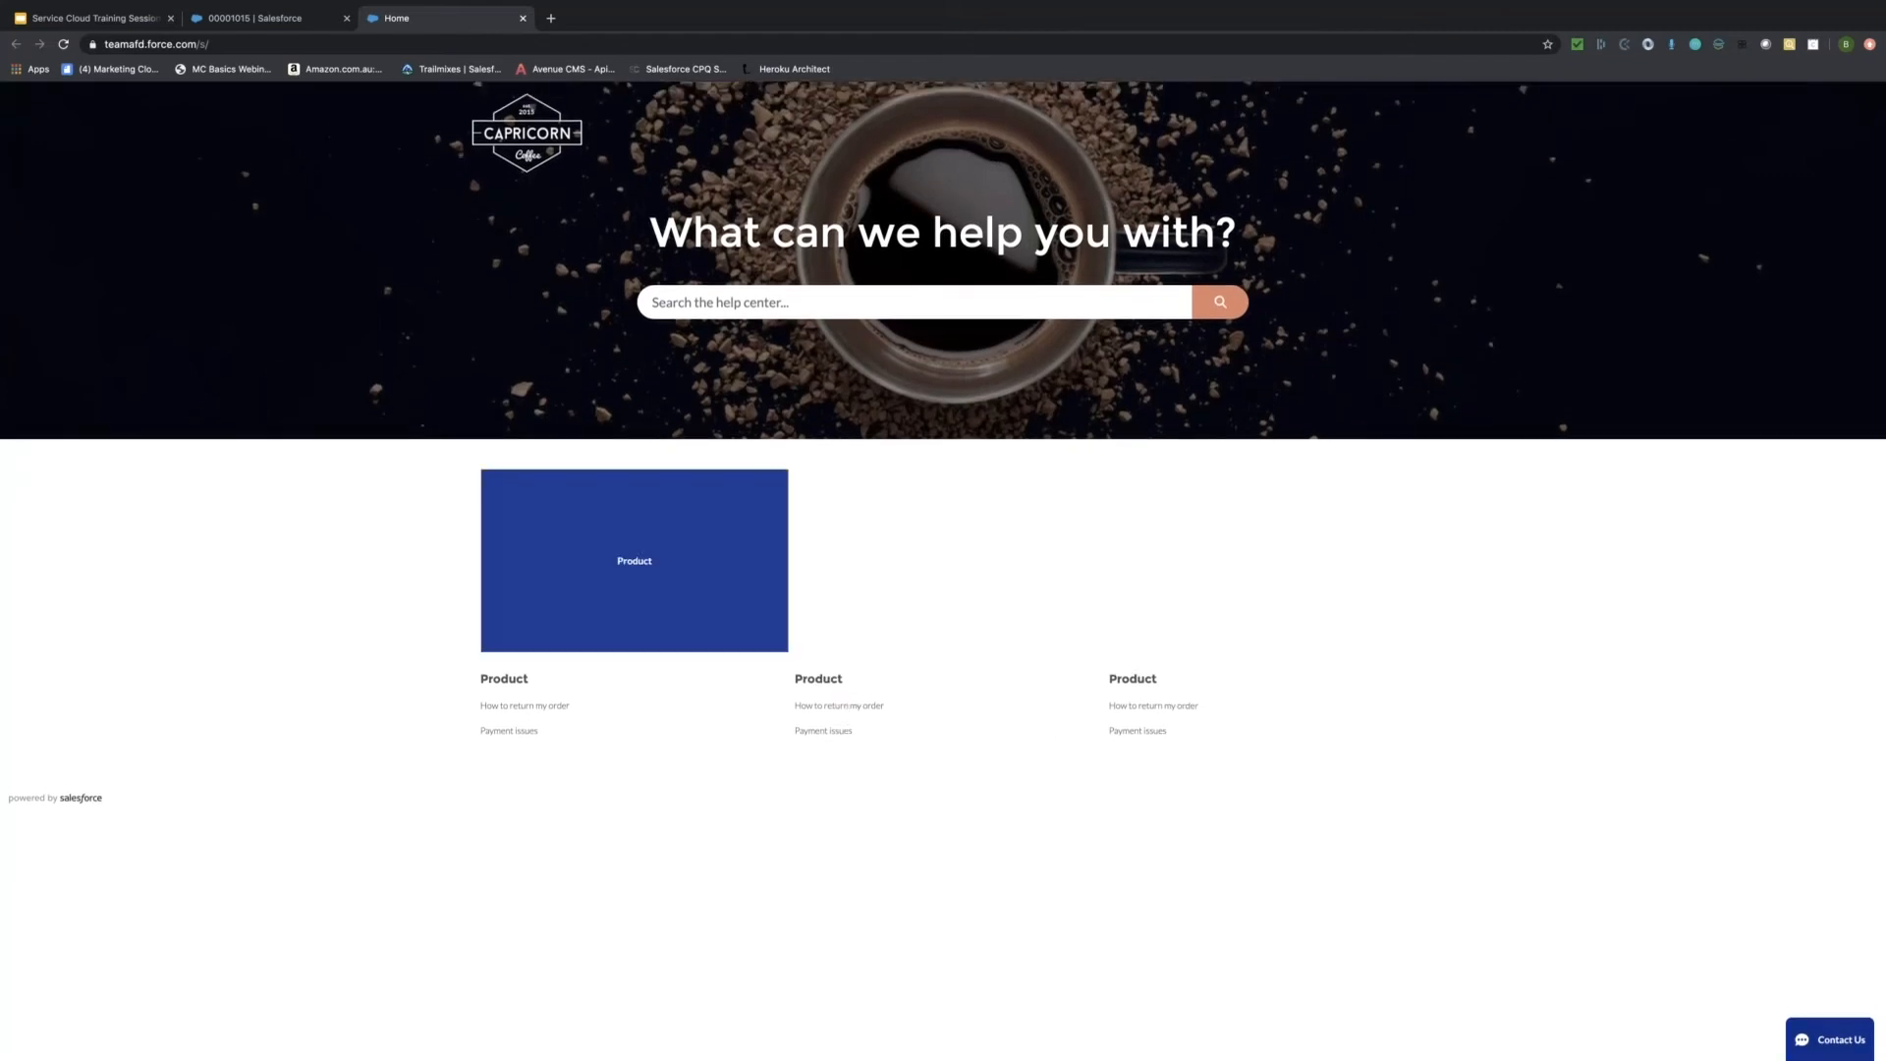
pyautogui.click(634, 559)
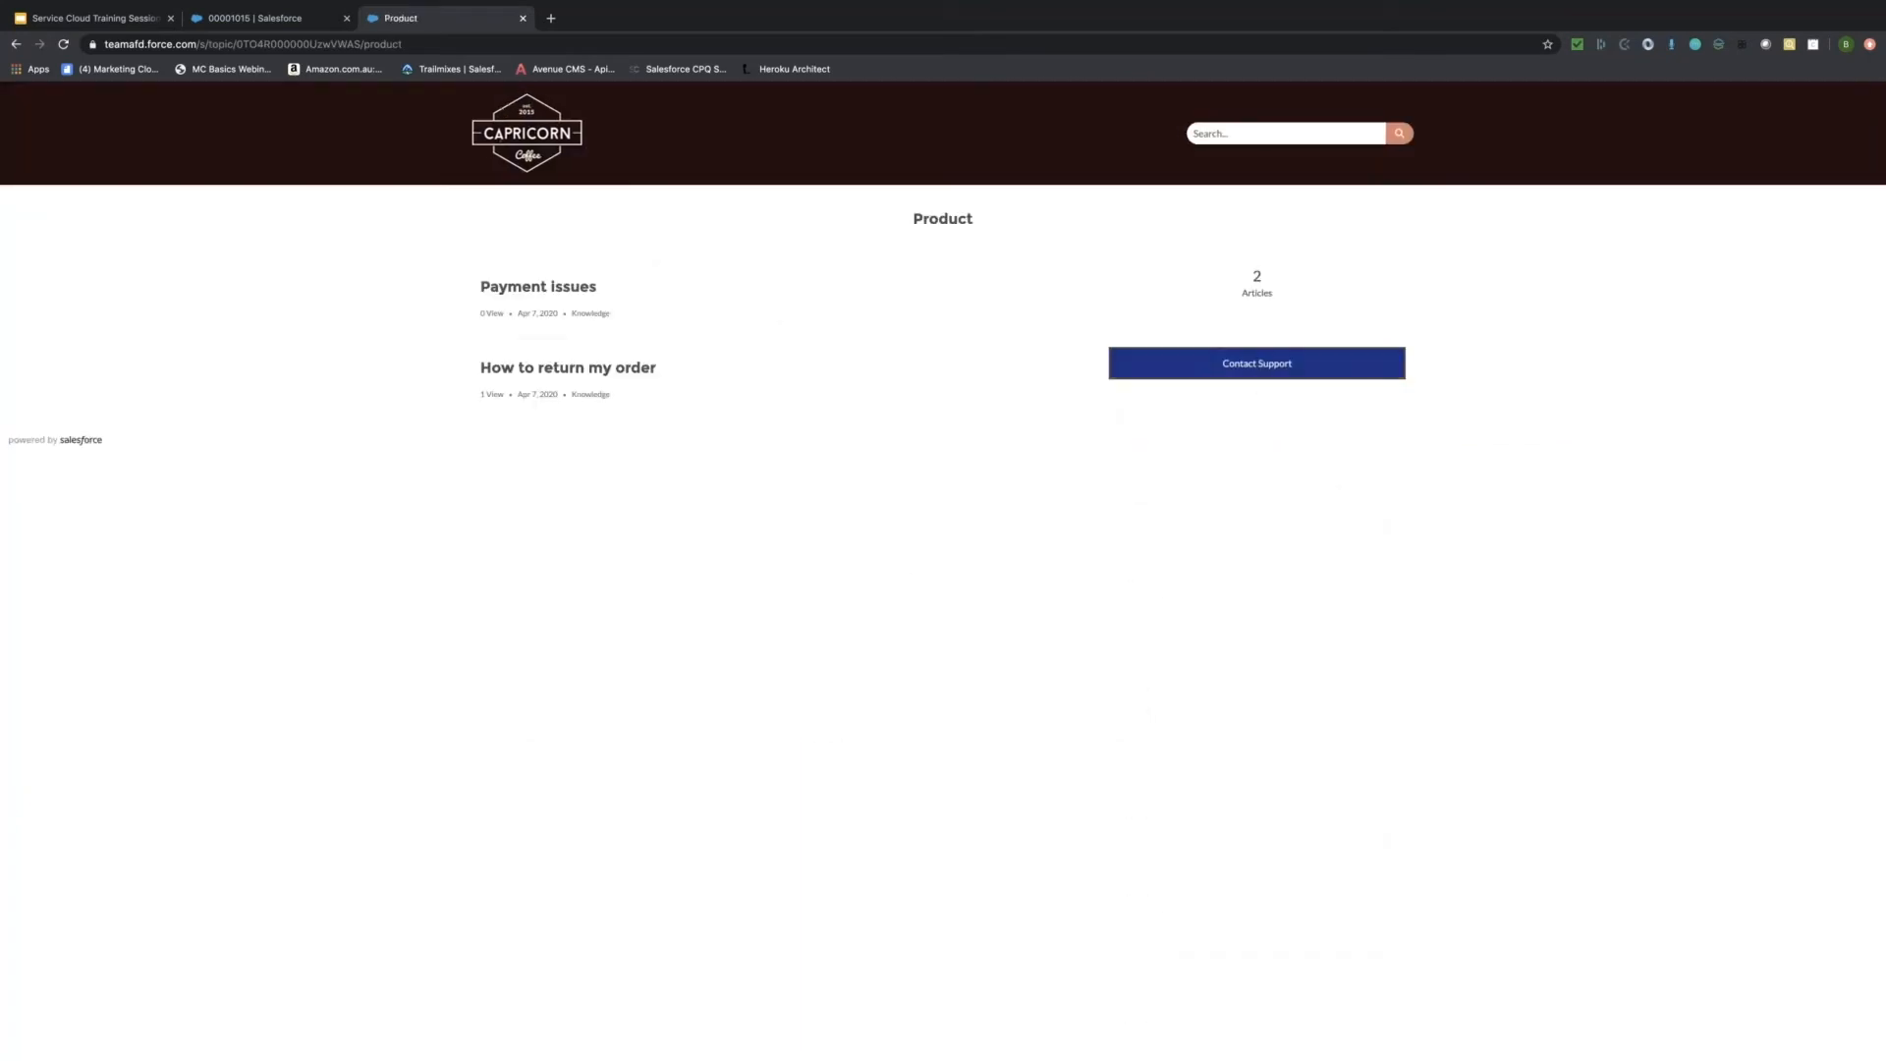
pyautogui.click(1256, 362)
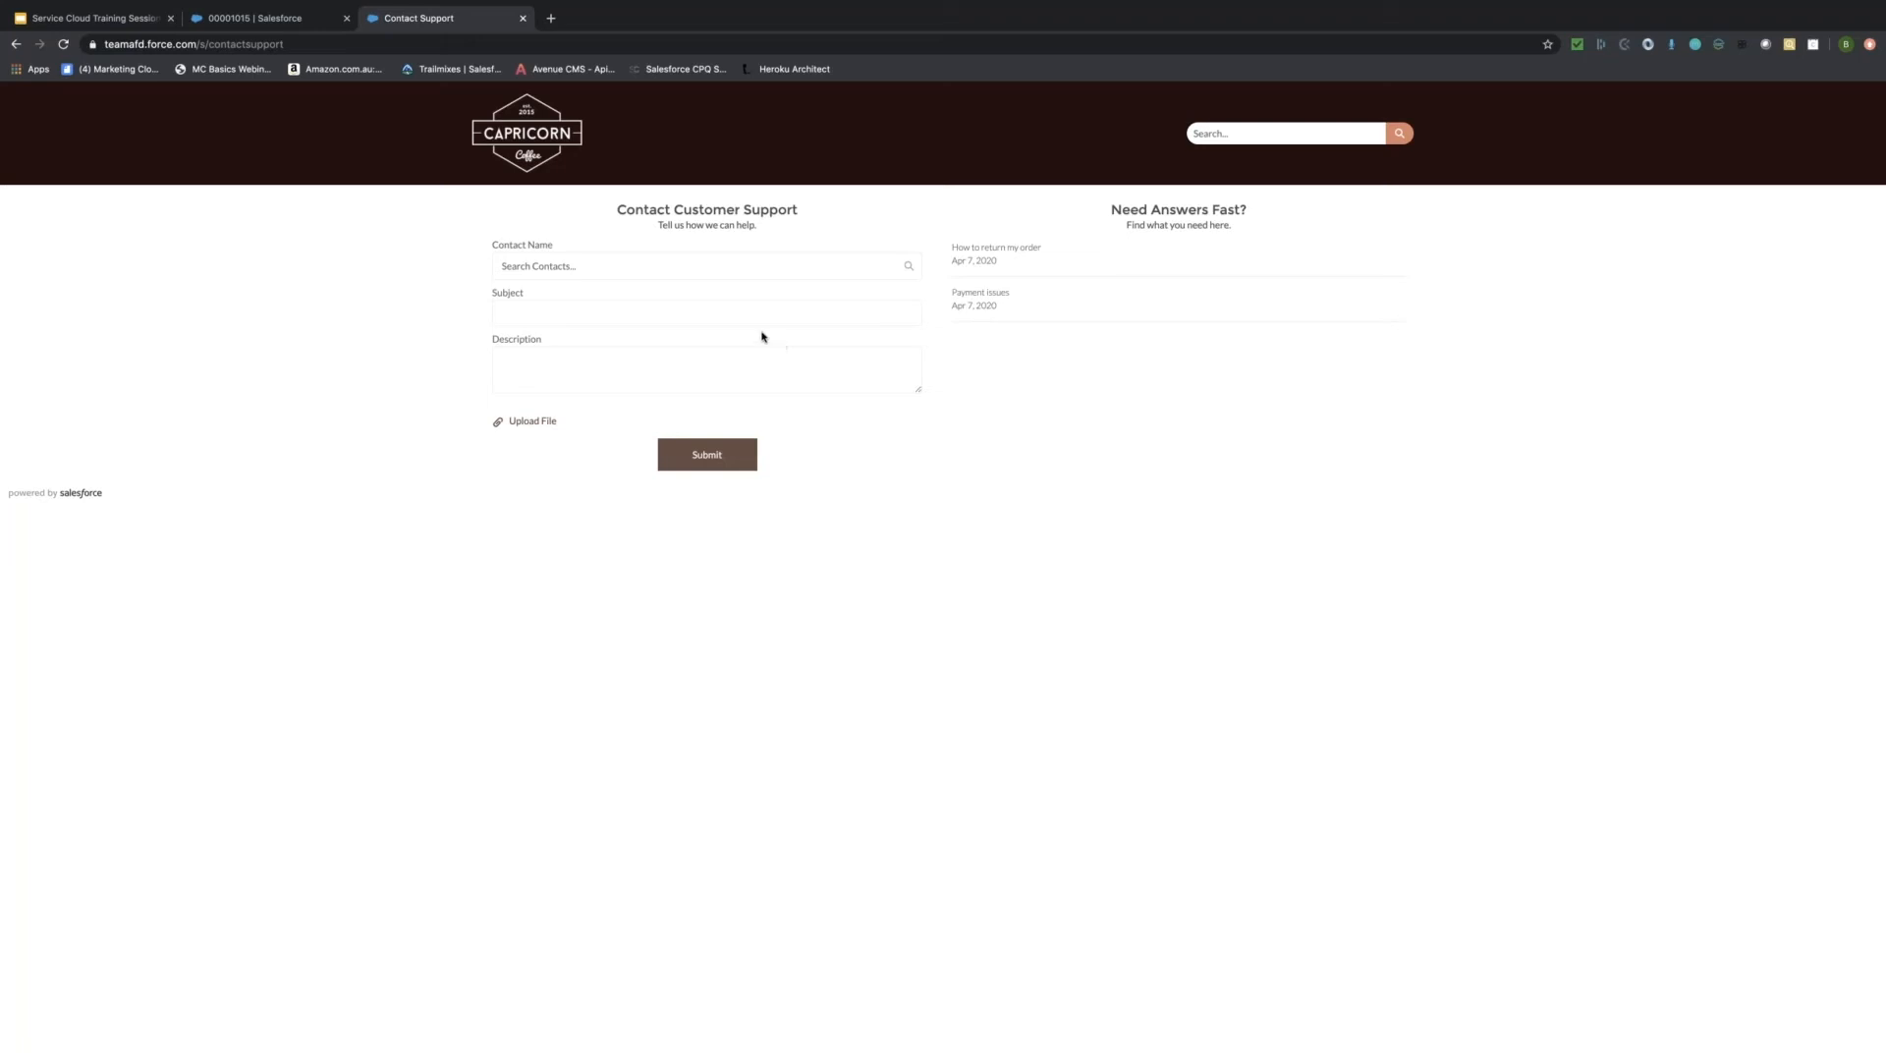
# Try the Contact Name and Subject fields, then return to the Product topic page with its two articles.
pyautogui.click(638, 323)
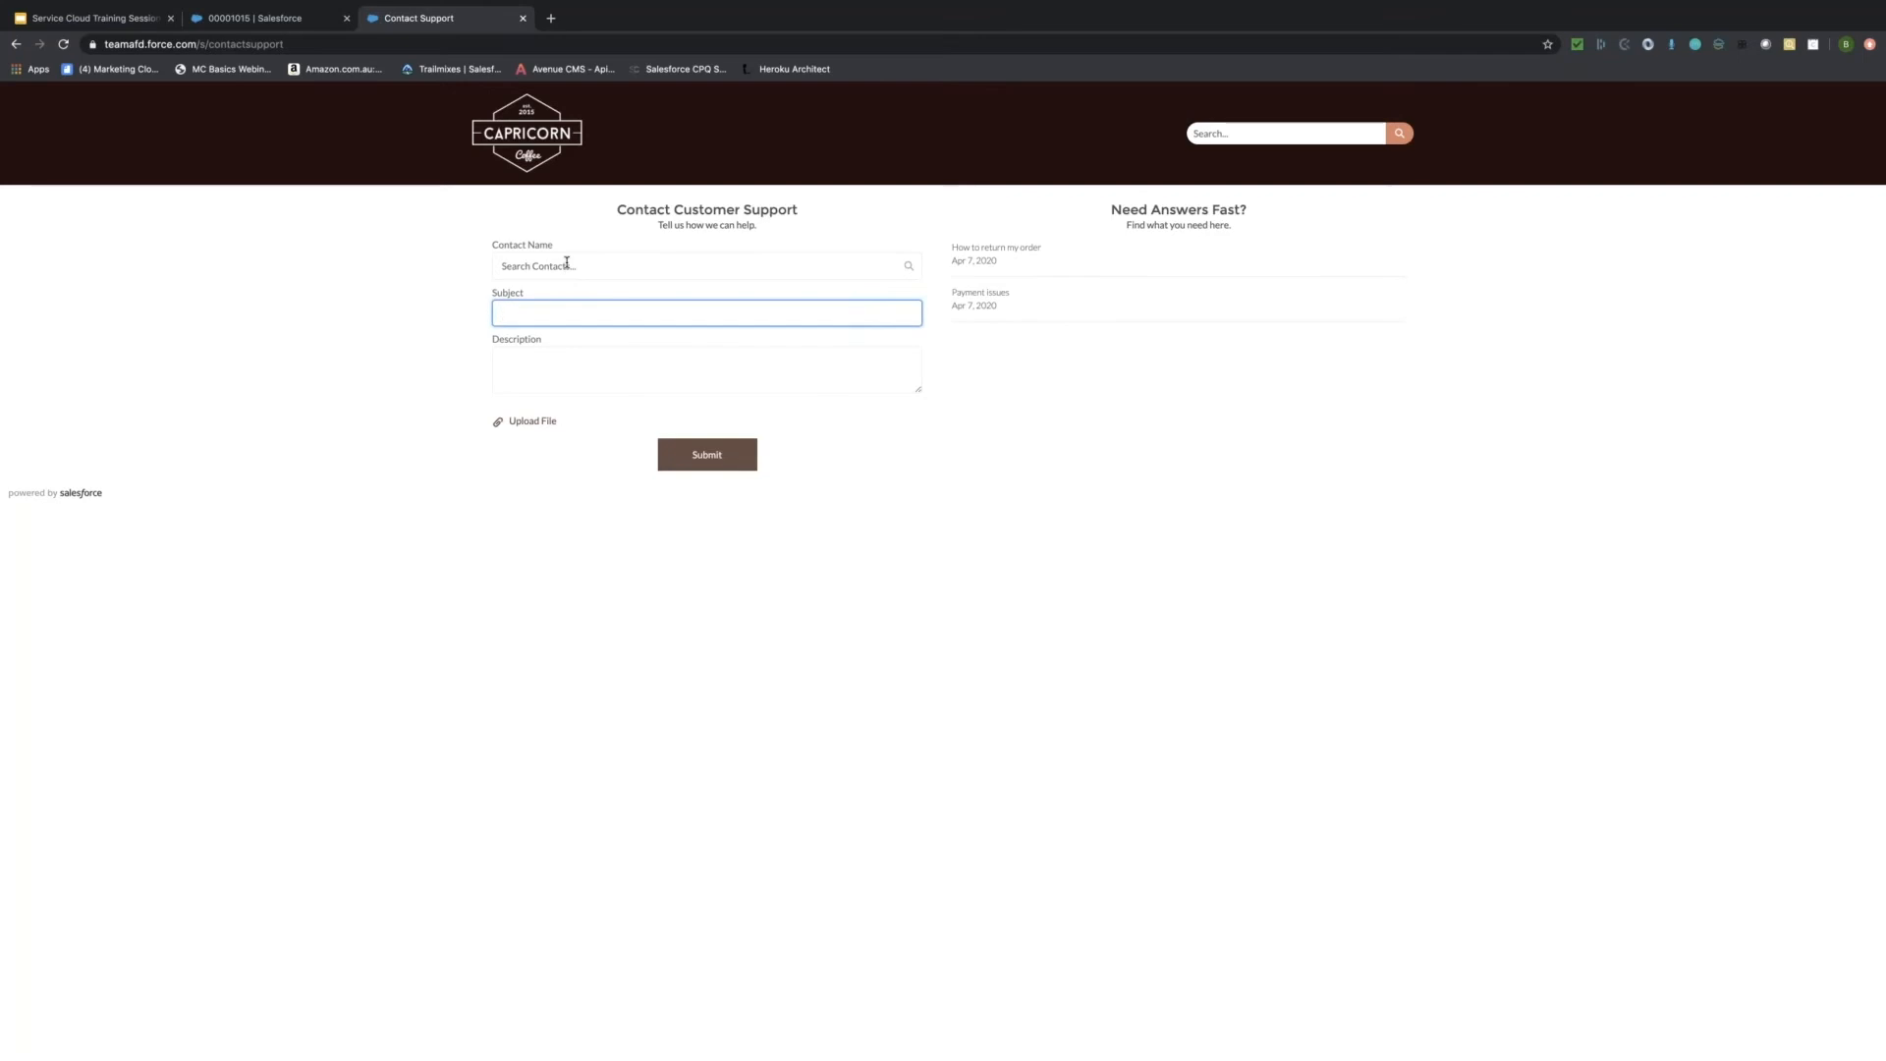
pyautogui.click(567, 268)
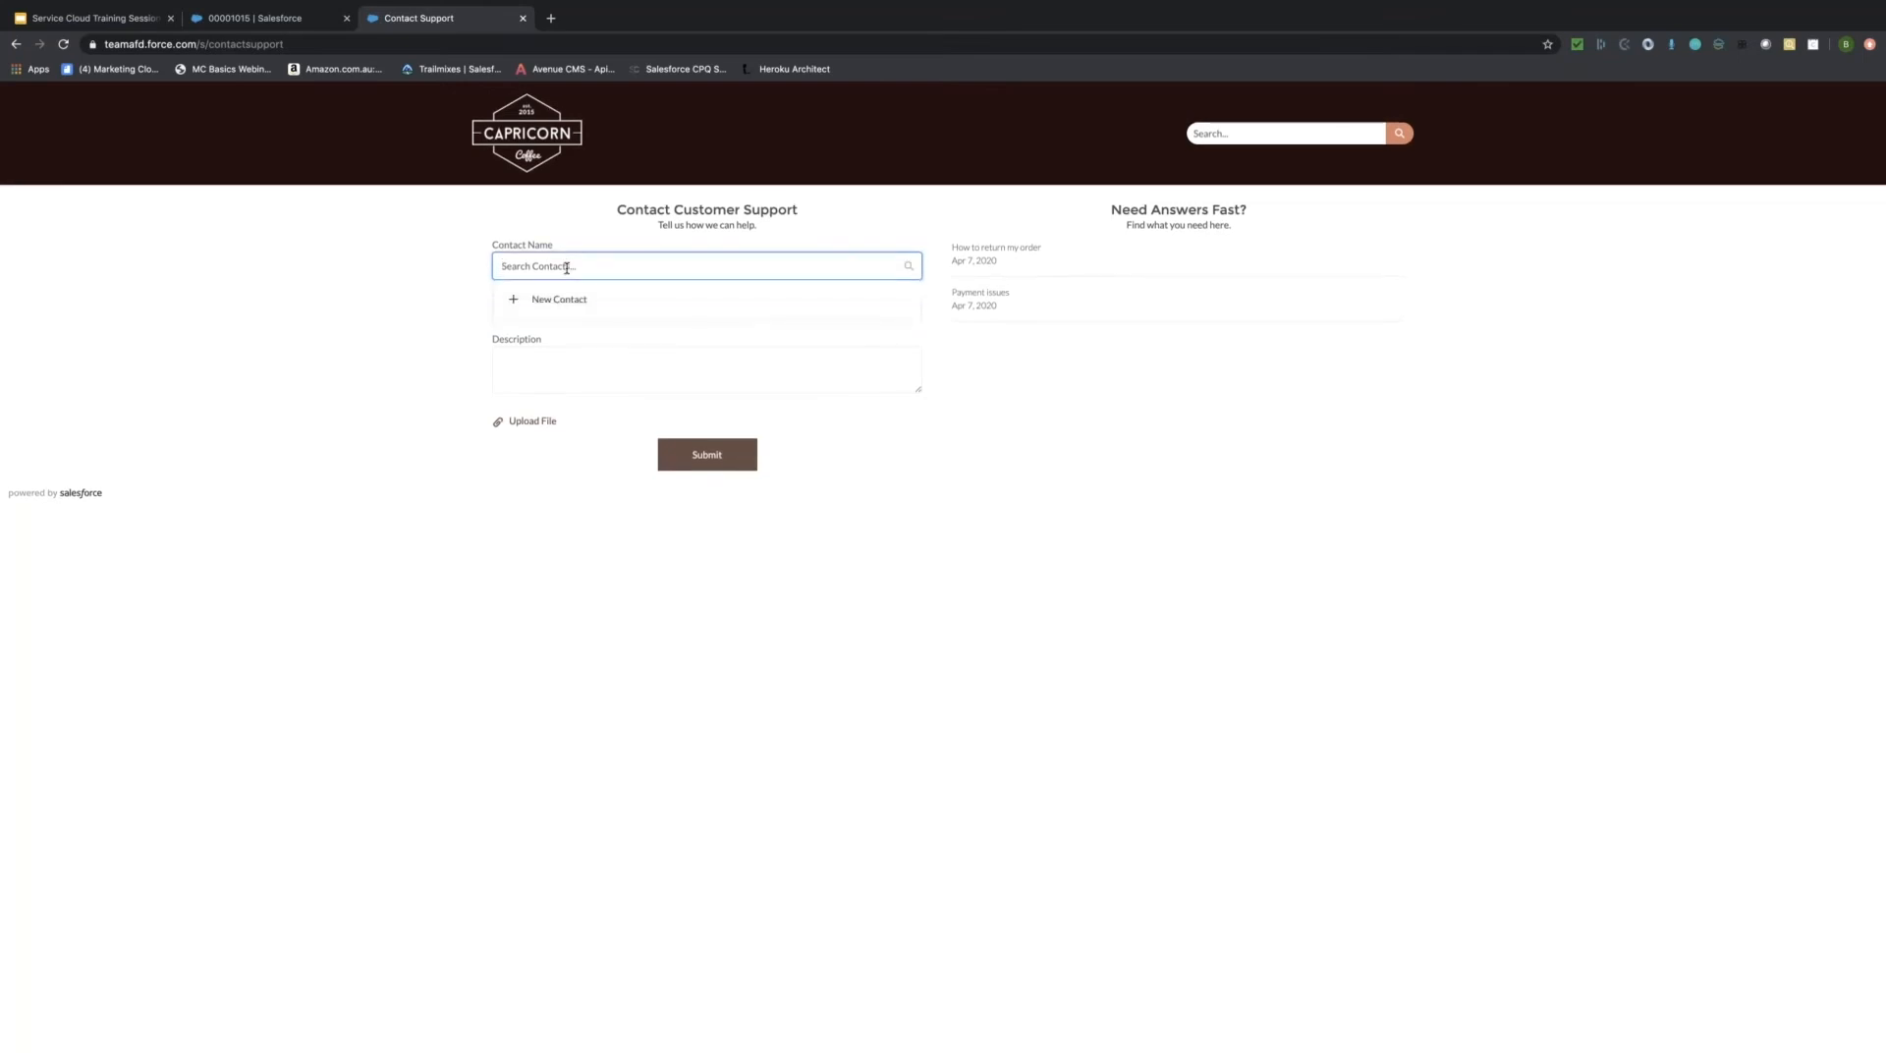
pyautogui.click(589, 323)
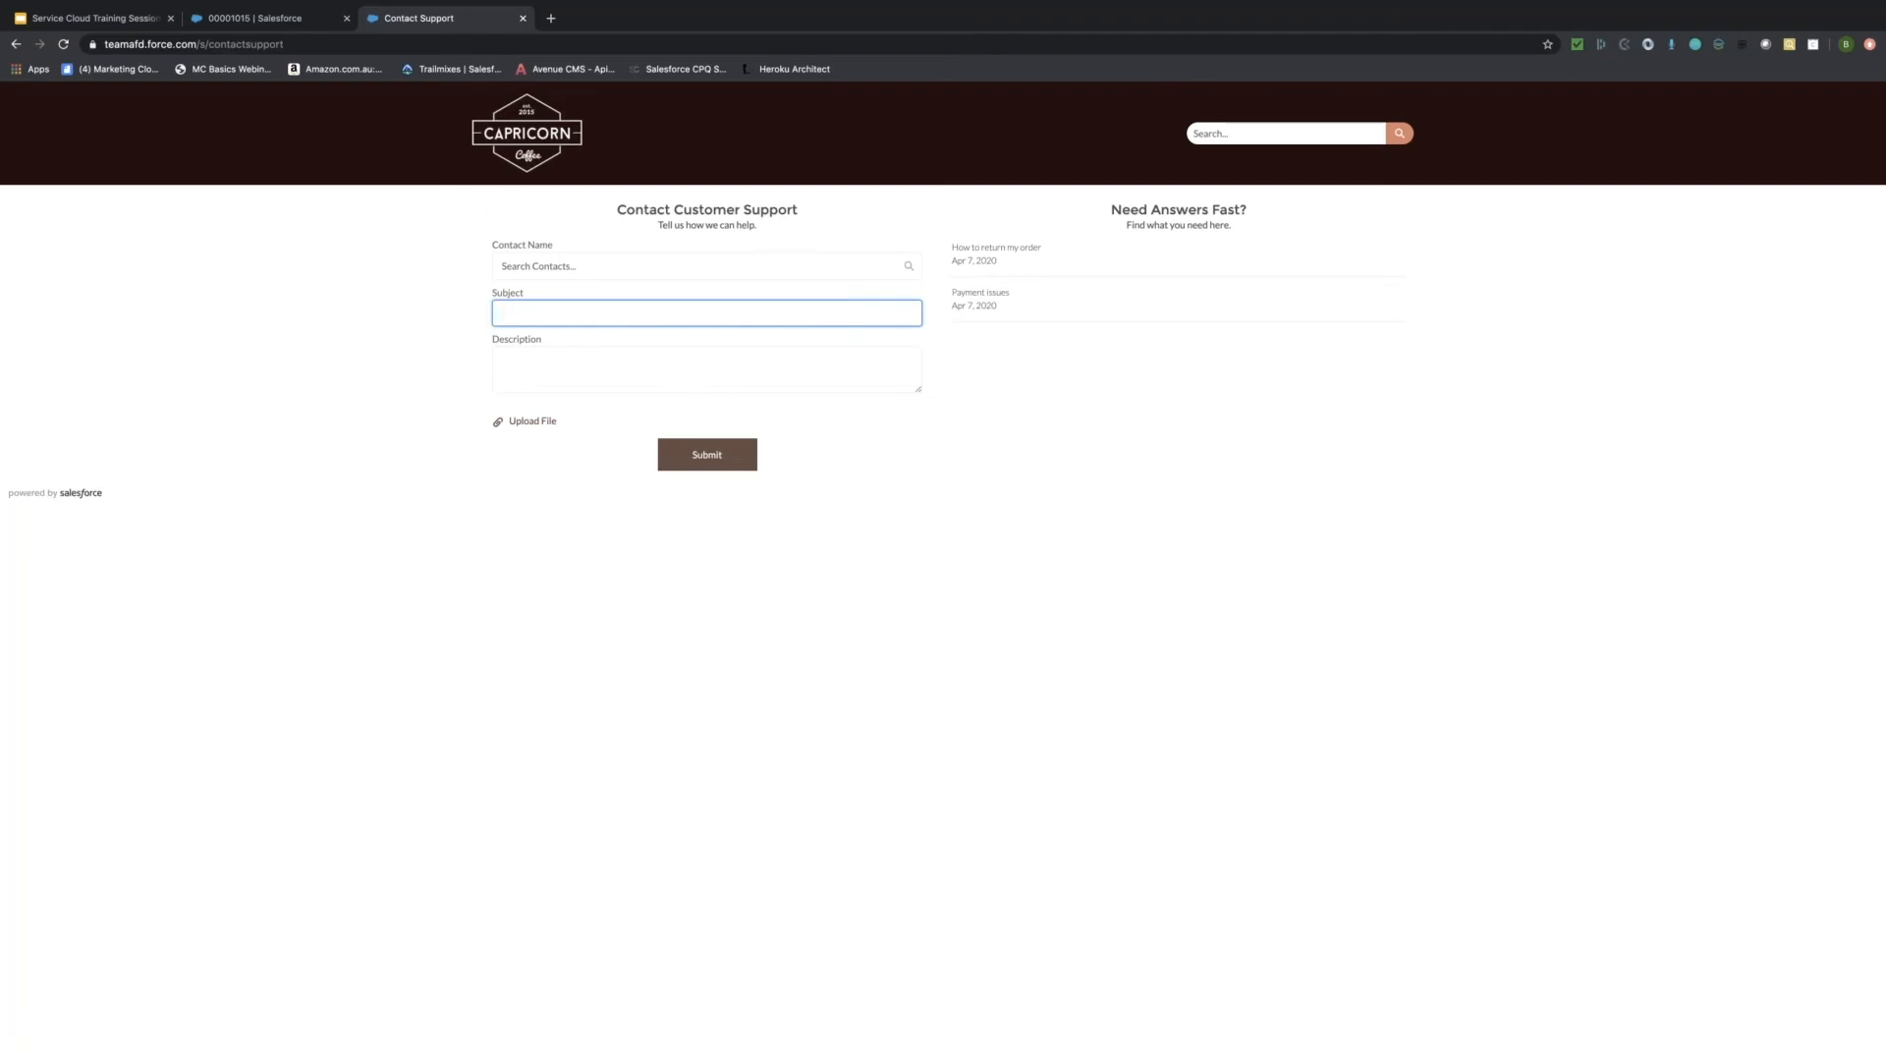
pyautogui.click(16, 44)
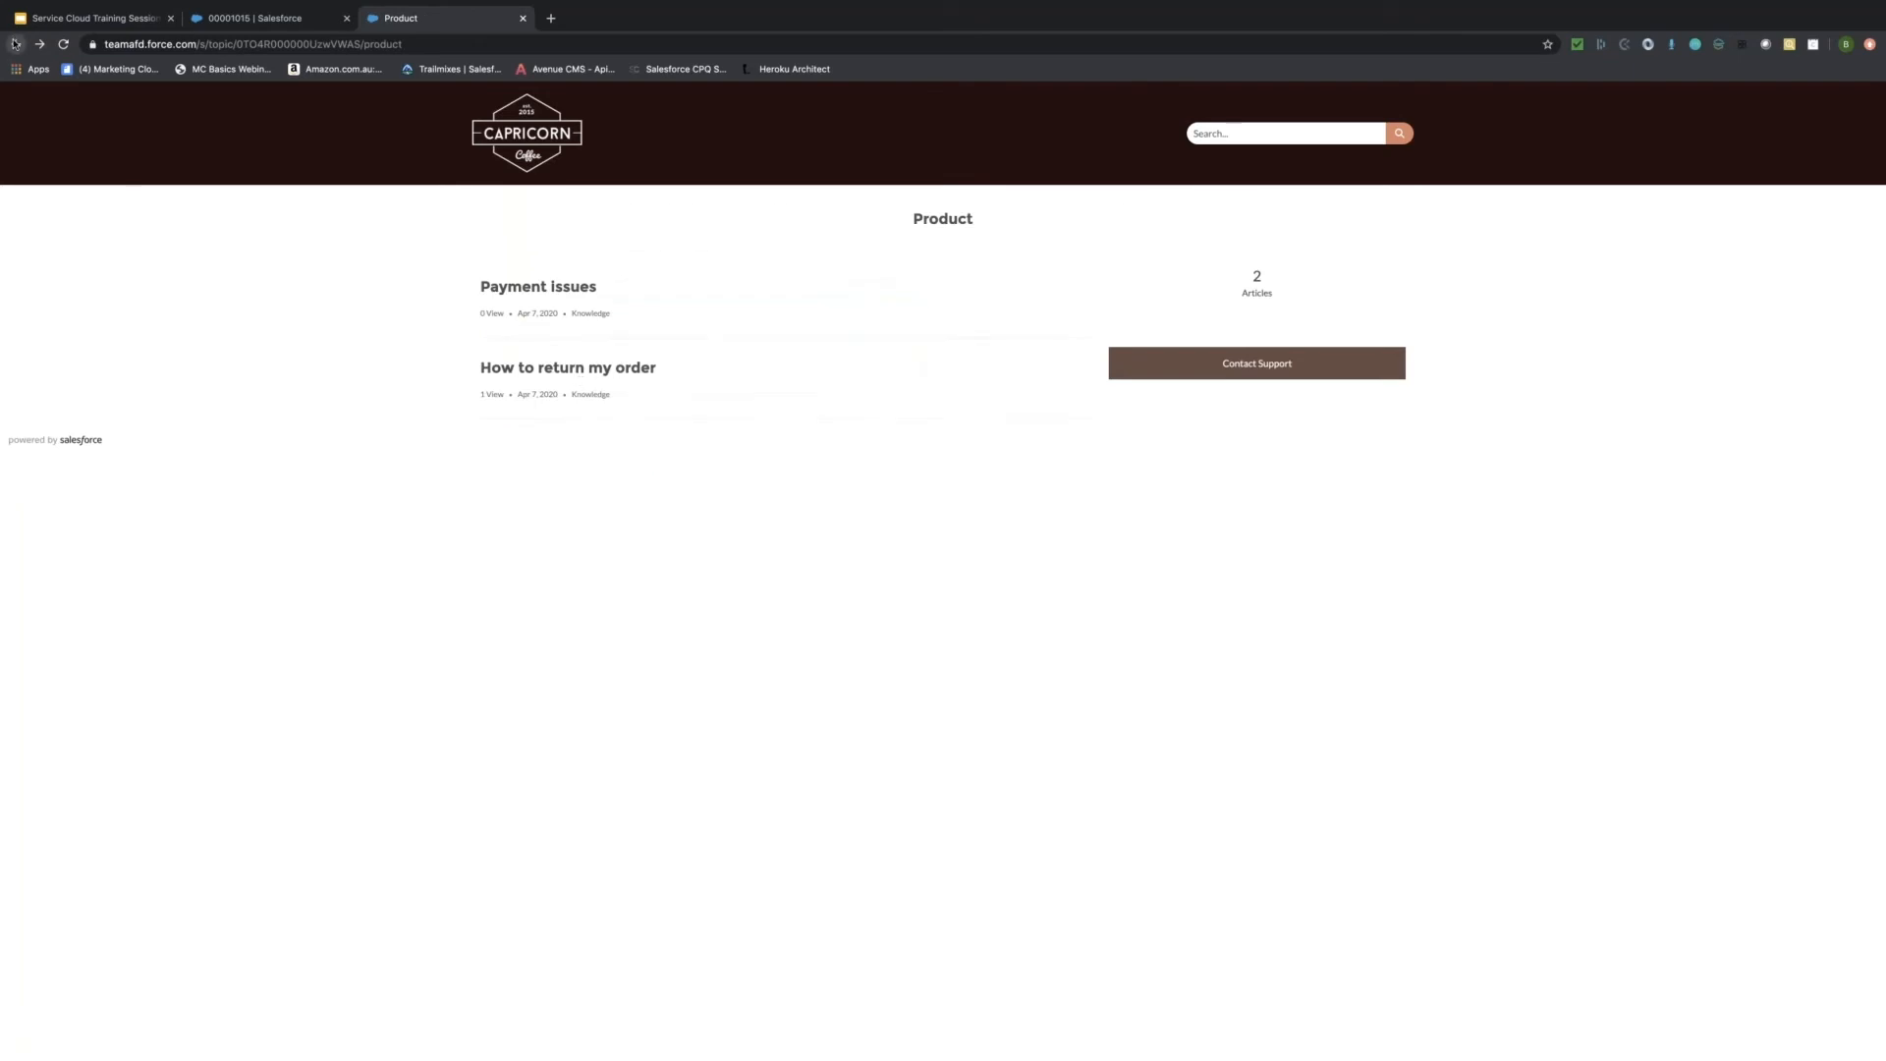
# Return to the help center Home page and reload it to show the search banner.
pyautogui.click(16, 44)
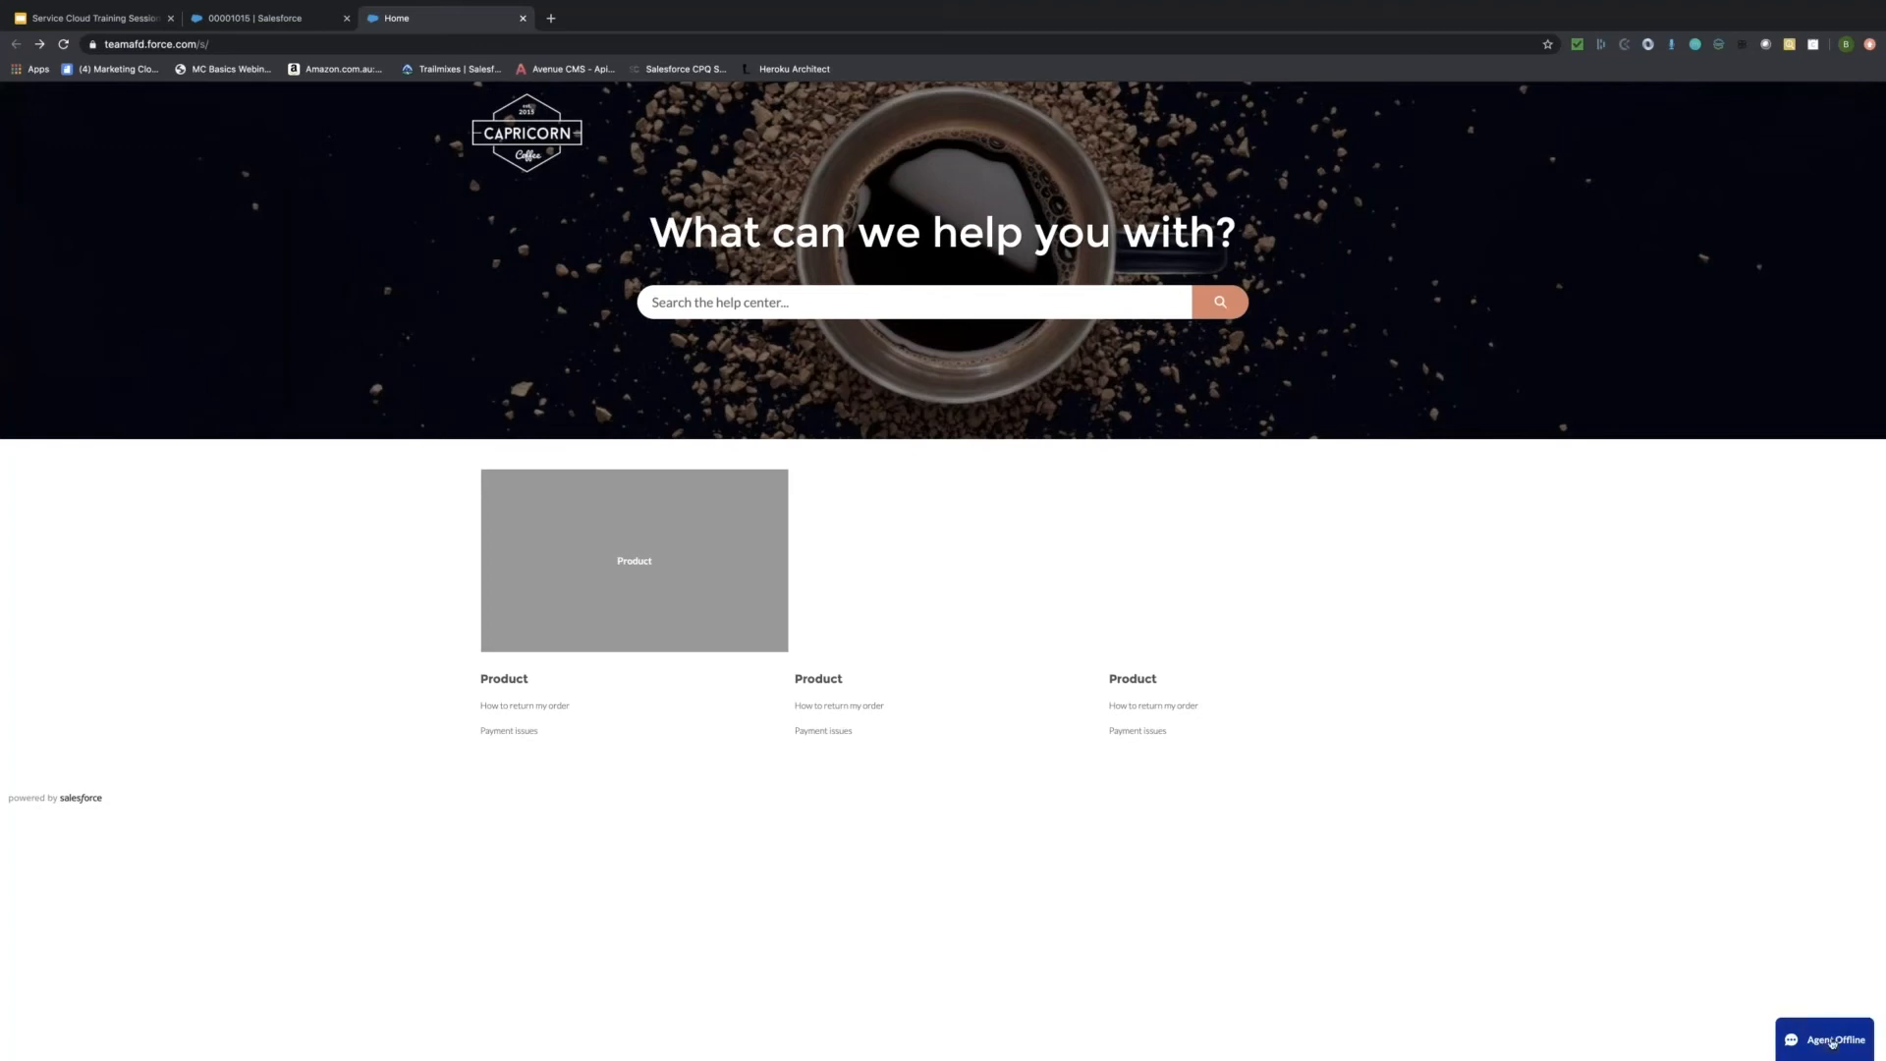
pyautogui.click(66, 44)
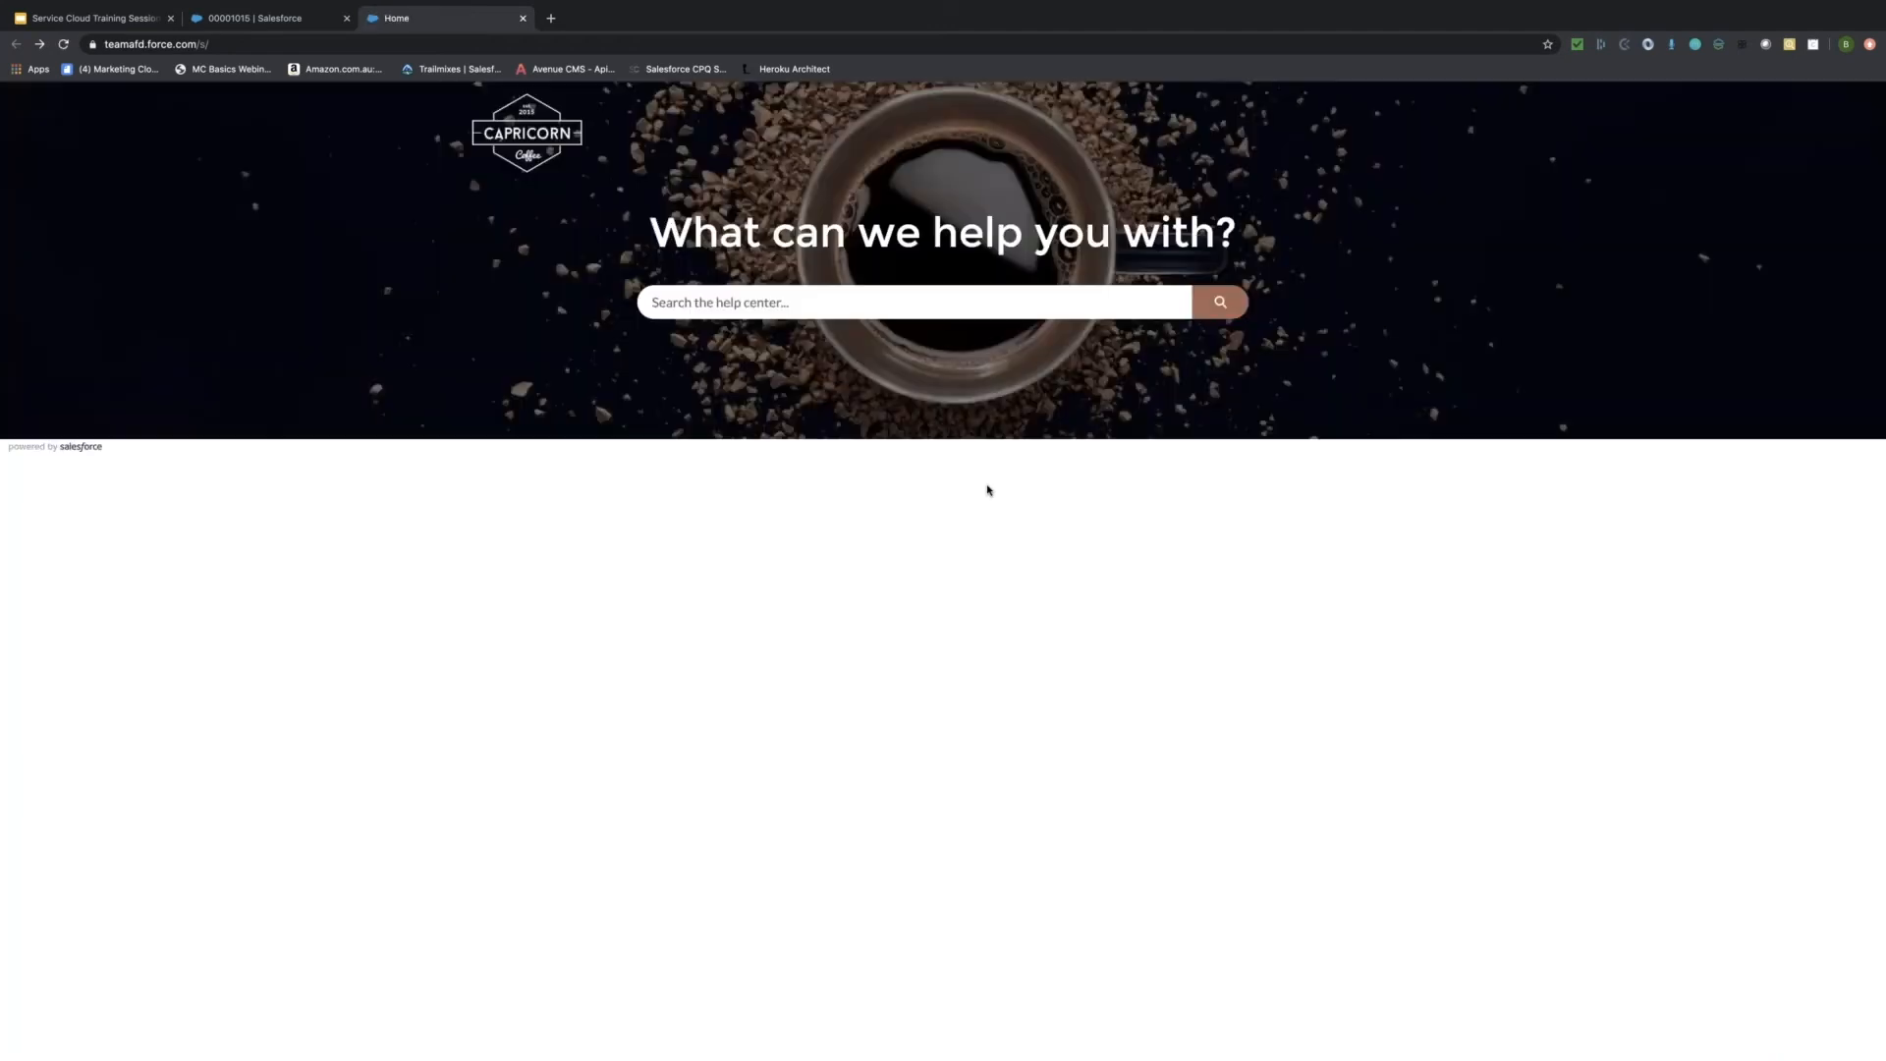
# Submit a Contact Us case with subject 'request for return' and the customer's web email, then close the confirmation.
pyautogui.click(1826, 1039)
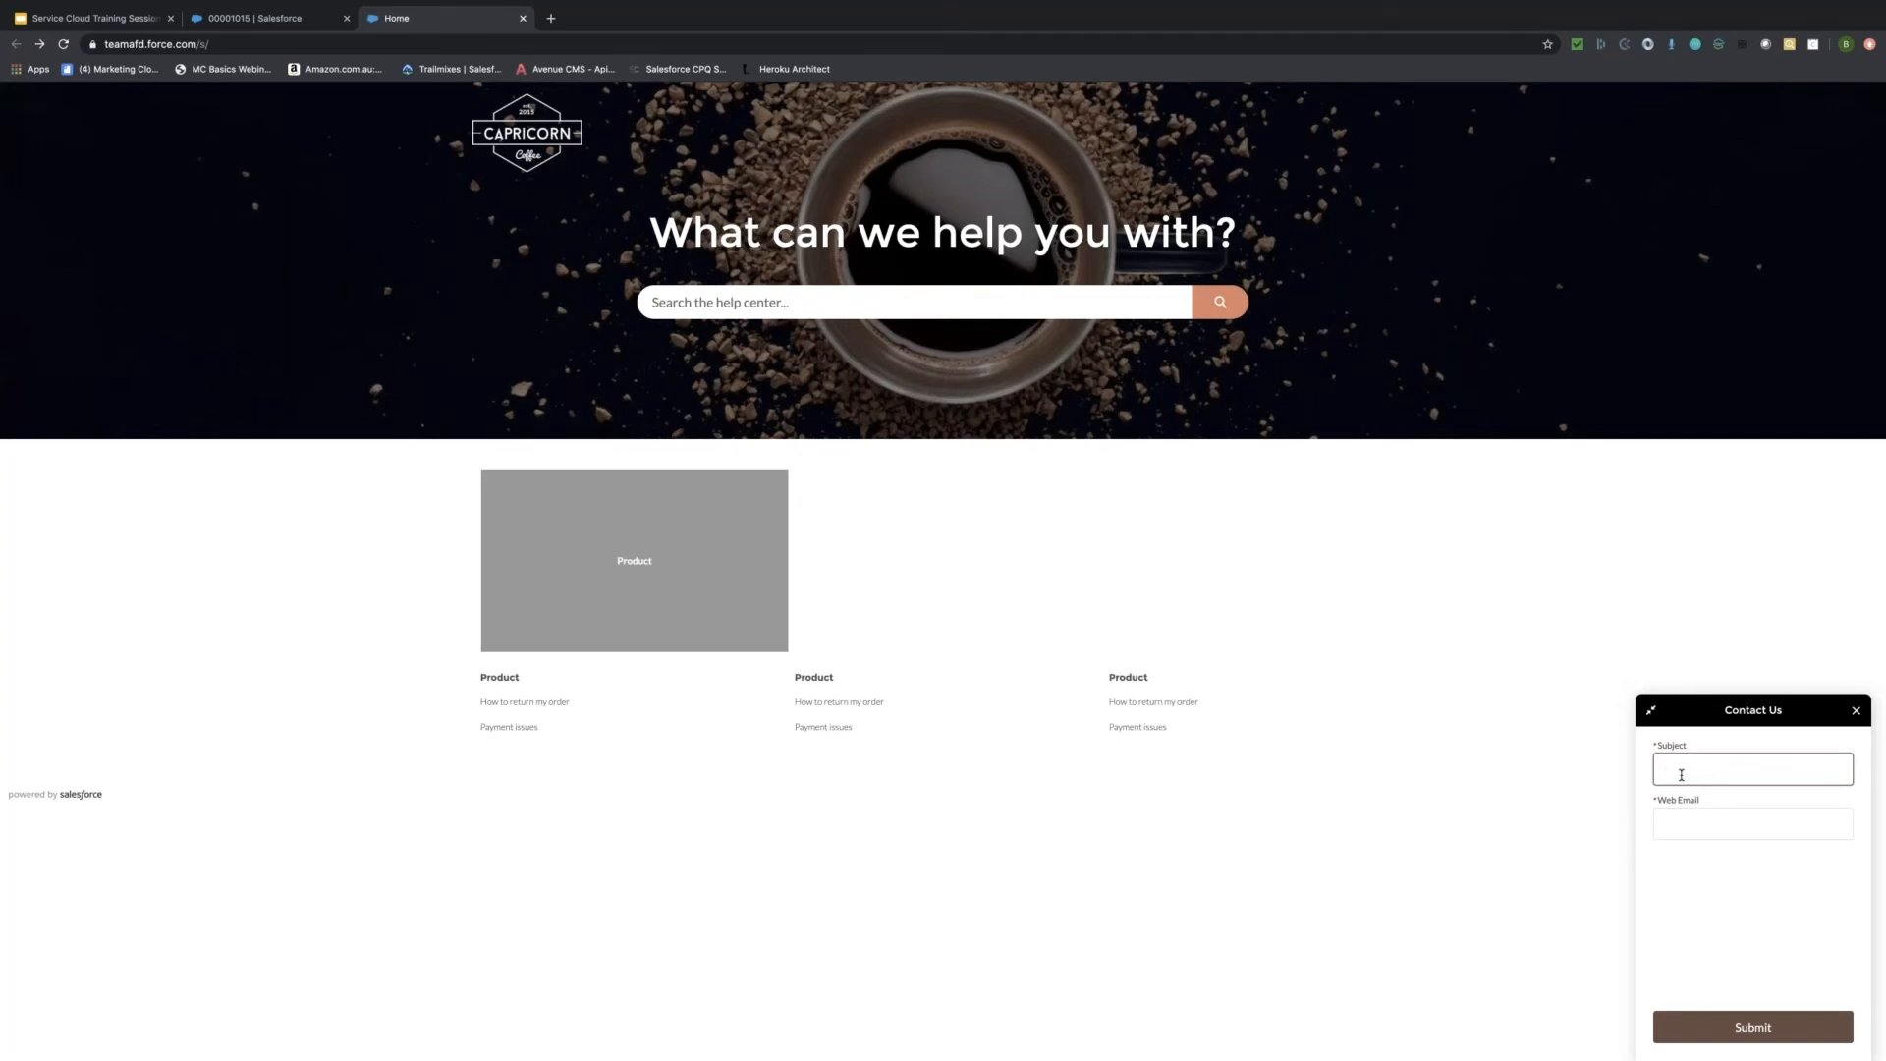
pyautogui.write('quest for return')
pyautogui.click(1701, 829)
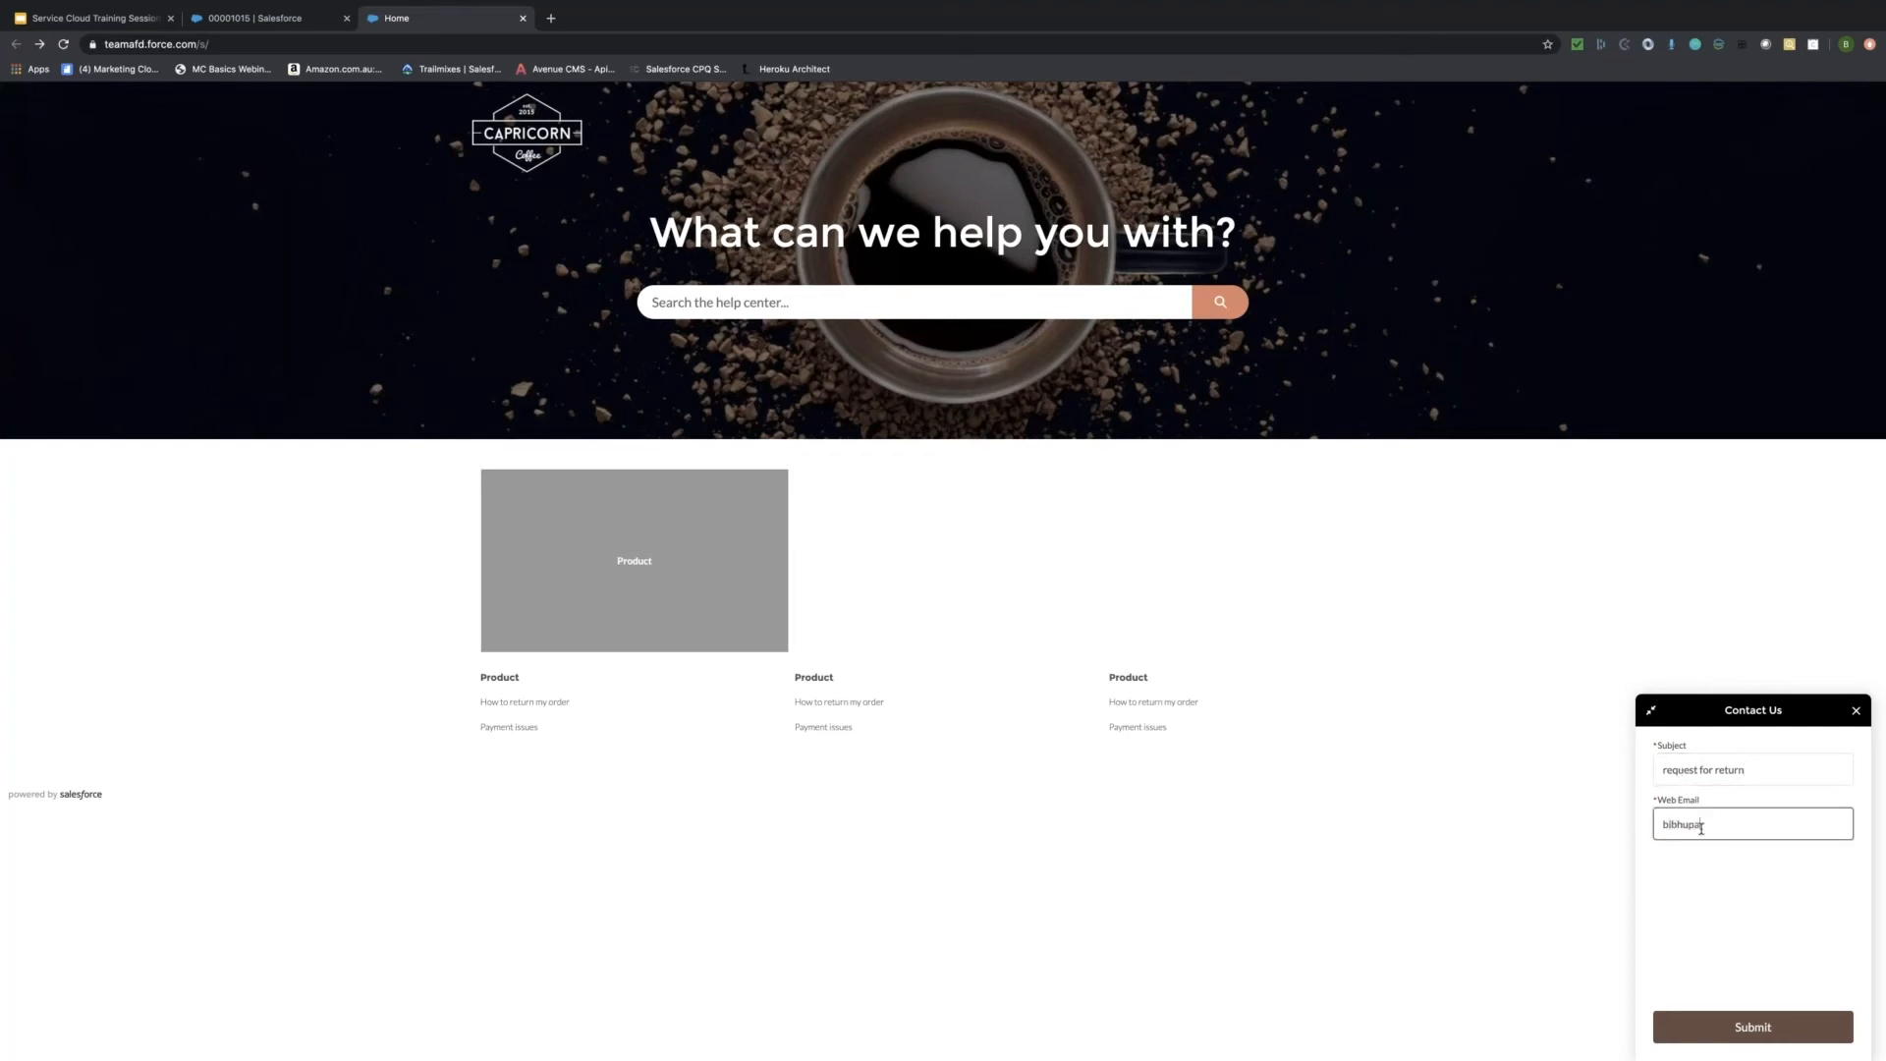
pyautogui.press('Tab')
pyautogui.press('Return')
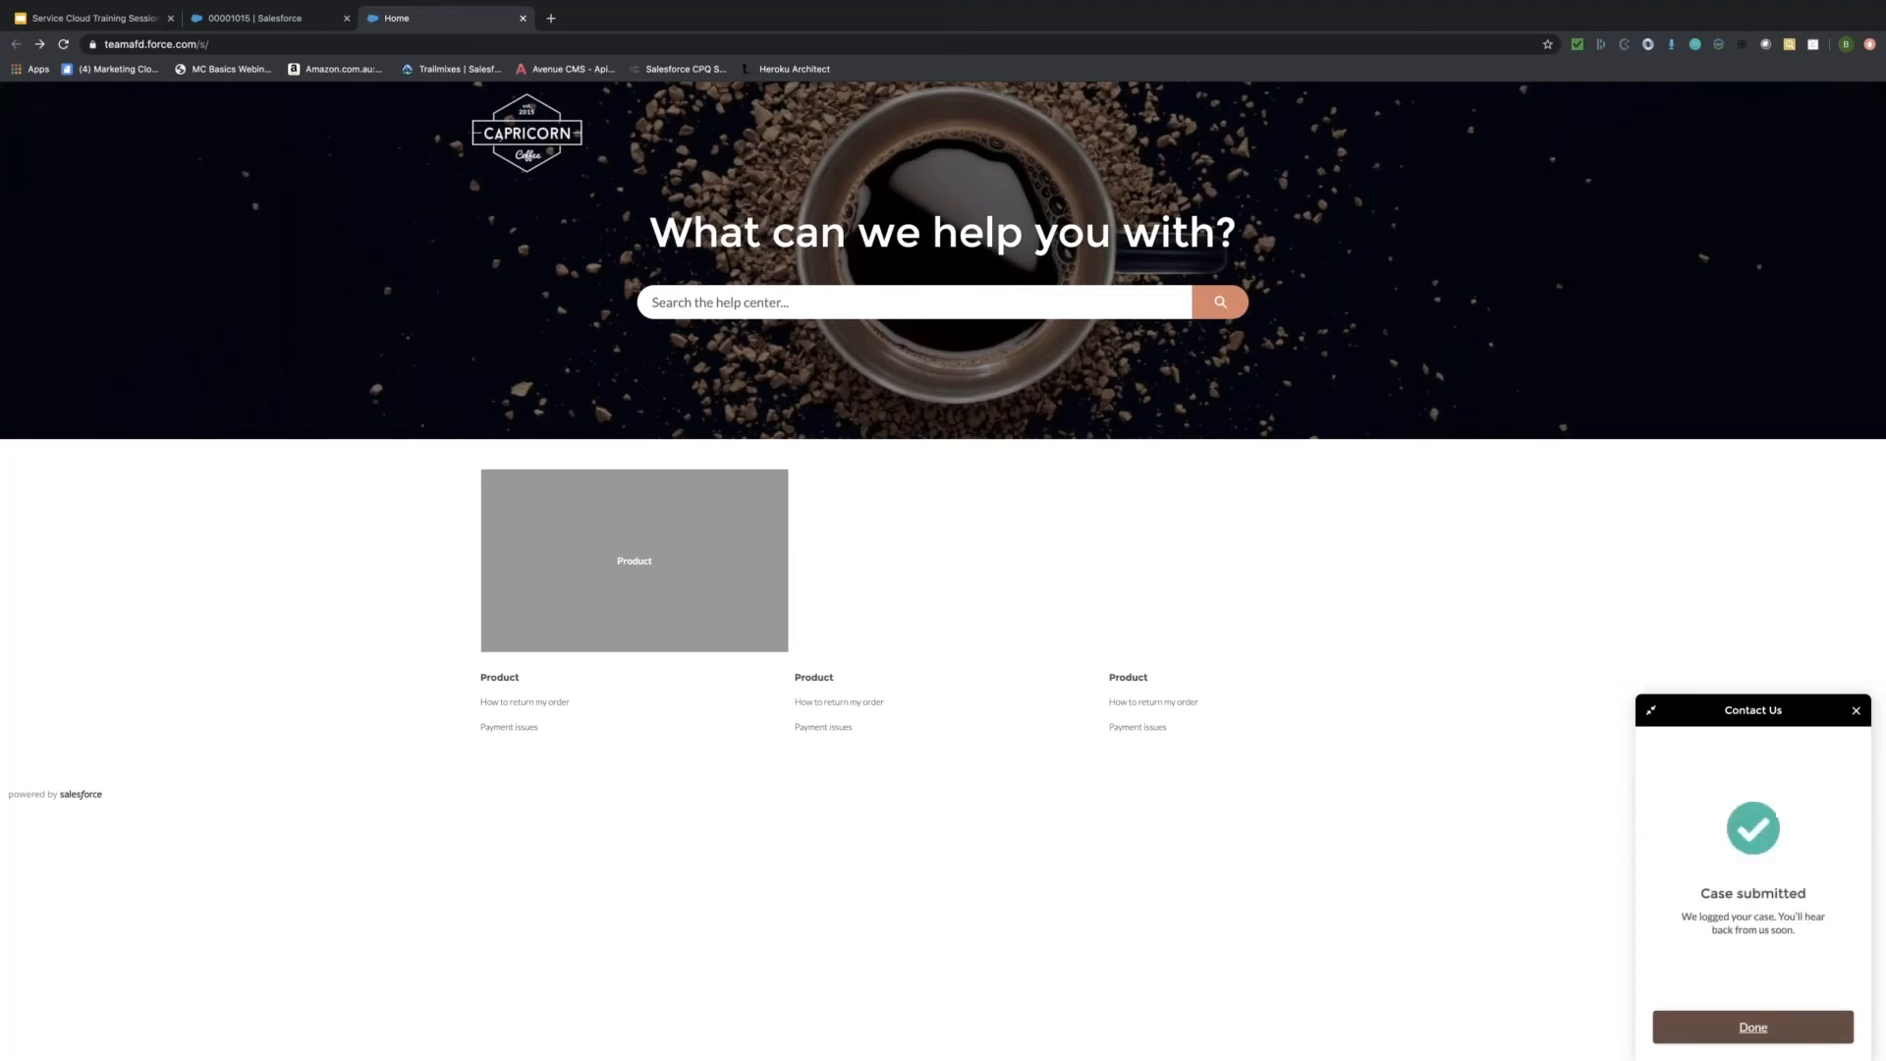
pyautogui.click(1754, 1030)
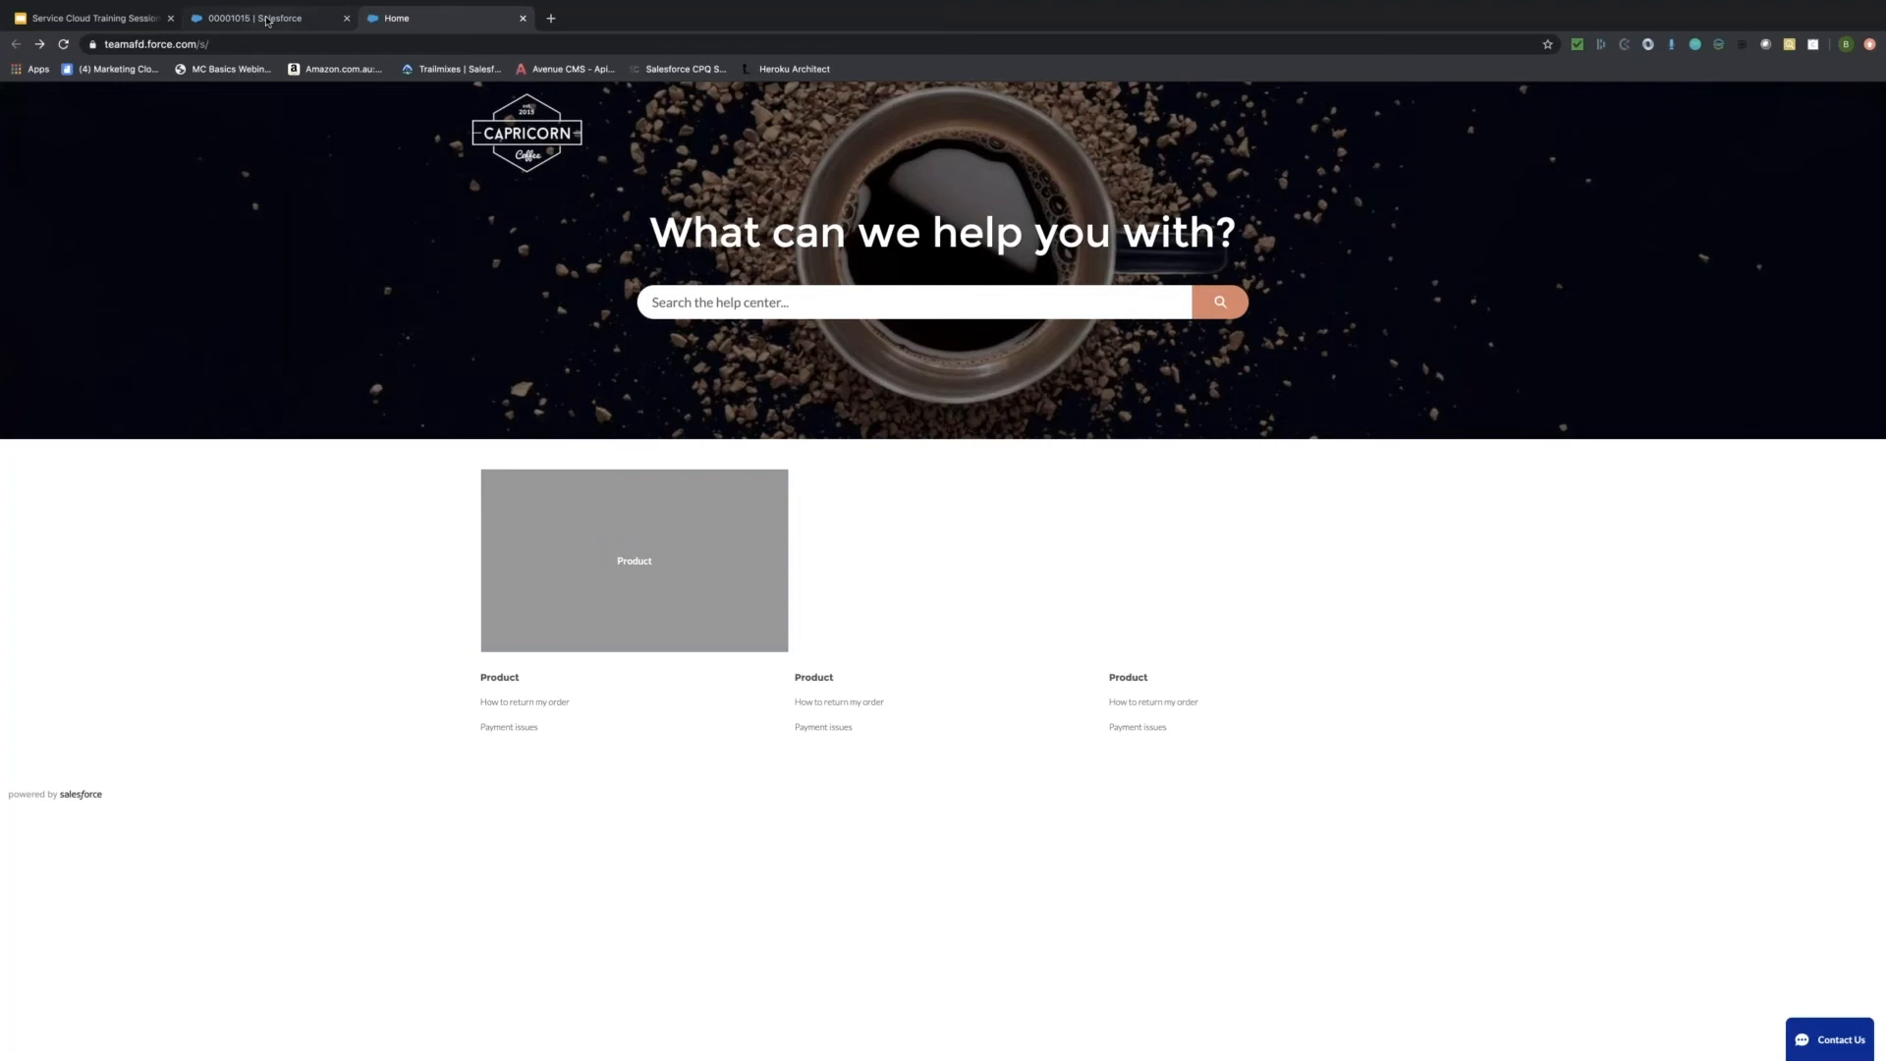
# Refresh All Open Cases in the Salesforce tab and open case 00001016.
pyautogui.click(267, 20)
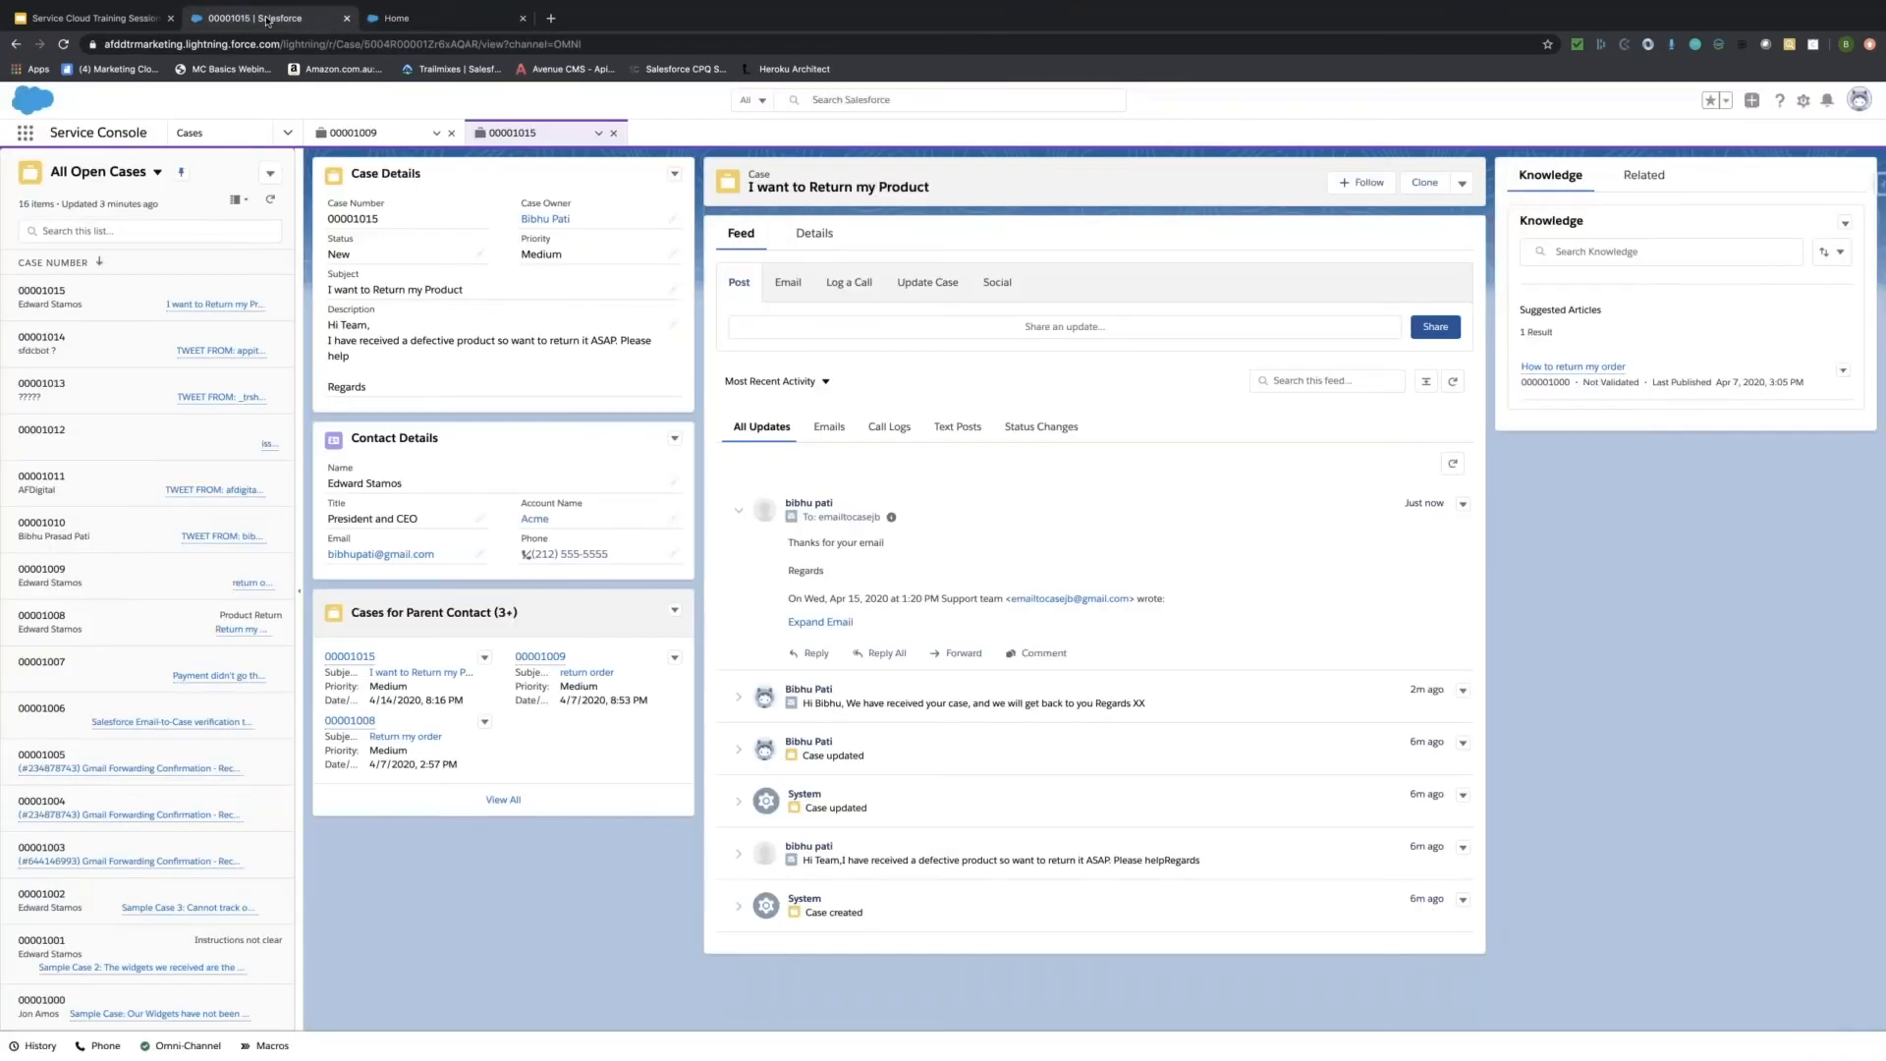
pyautogui.click(270, 200)
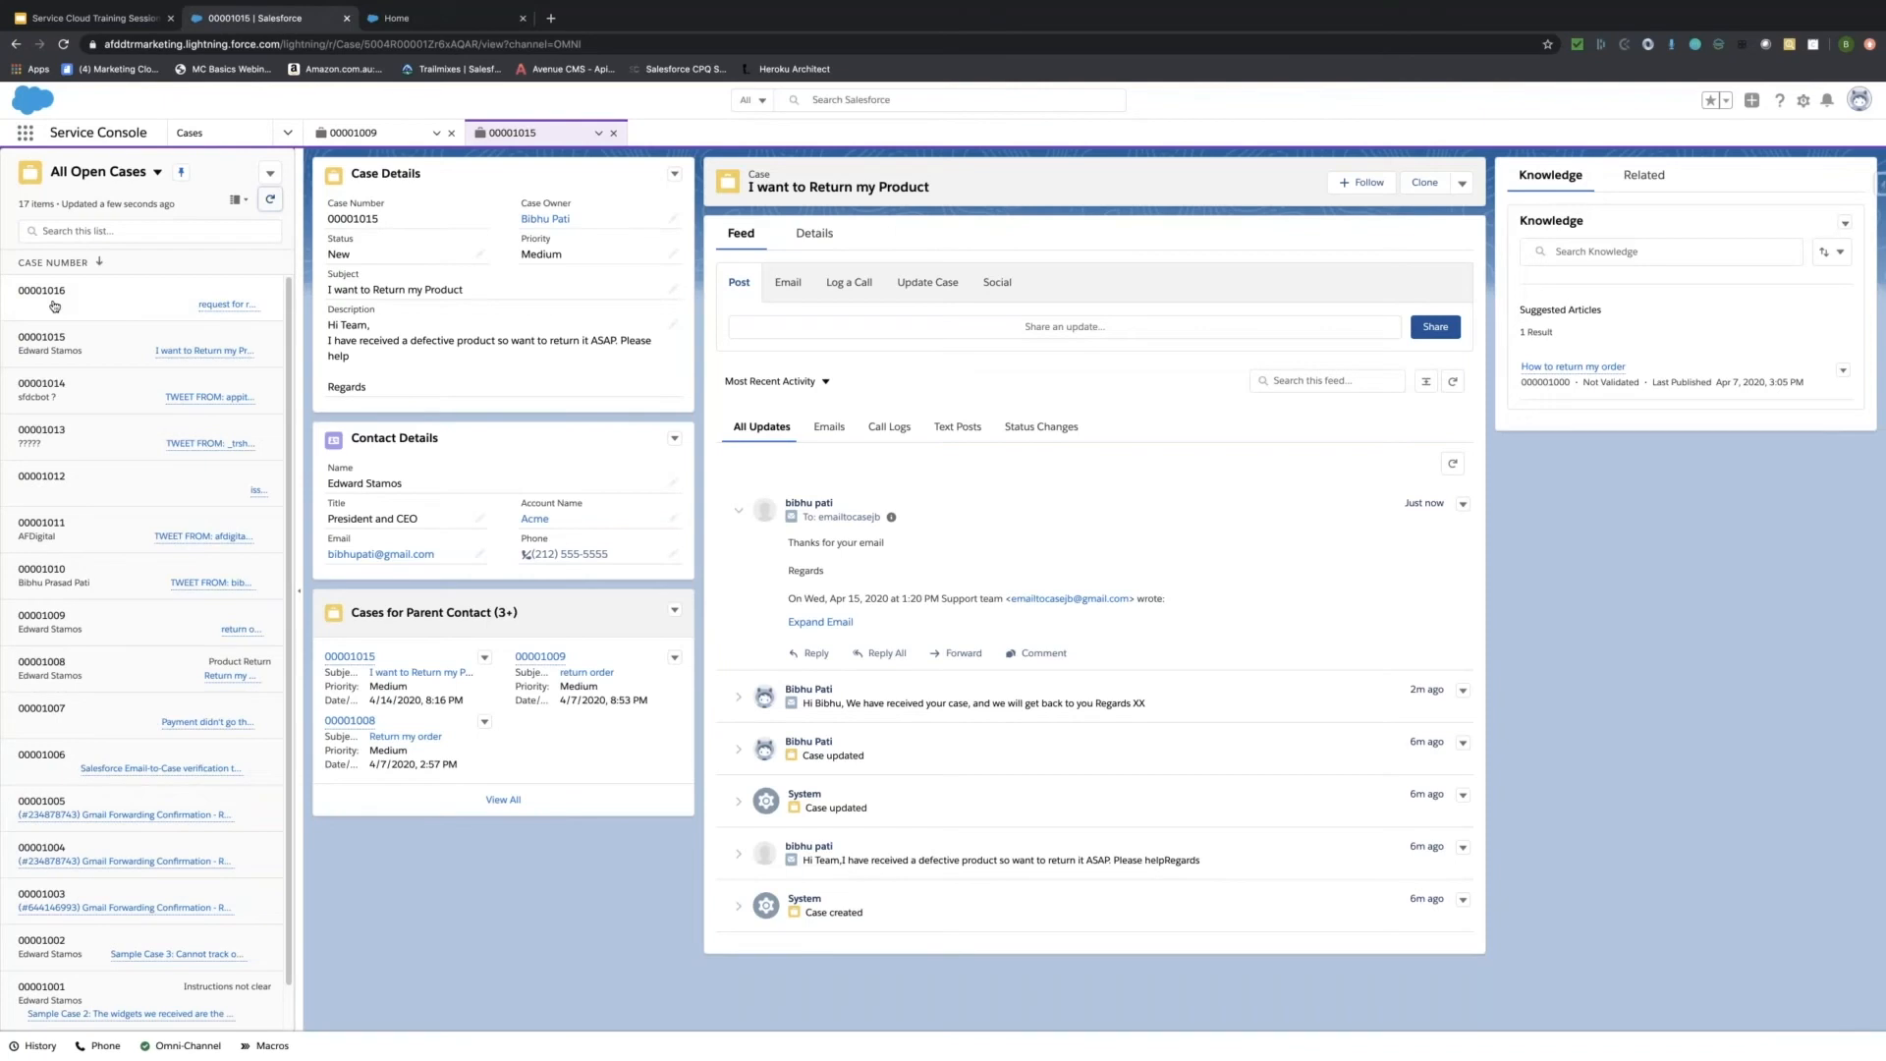
pyautogui.click(54, 305)
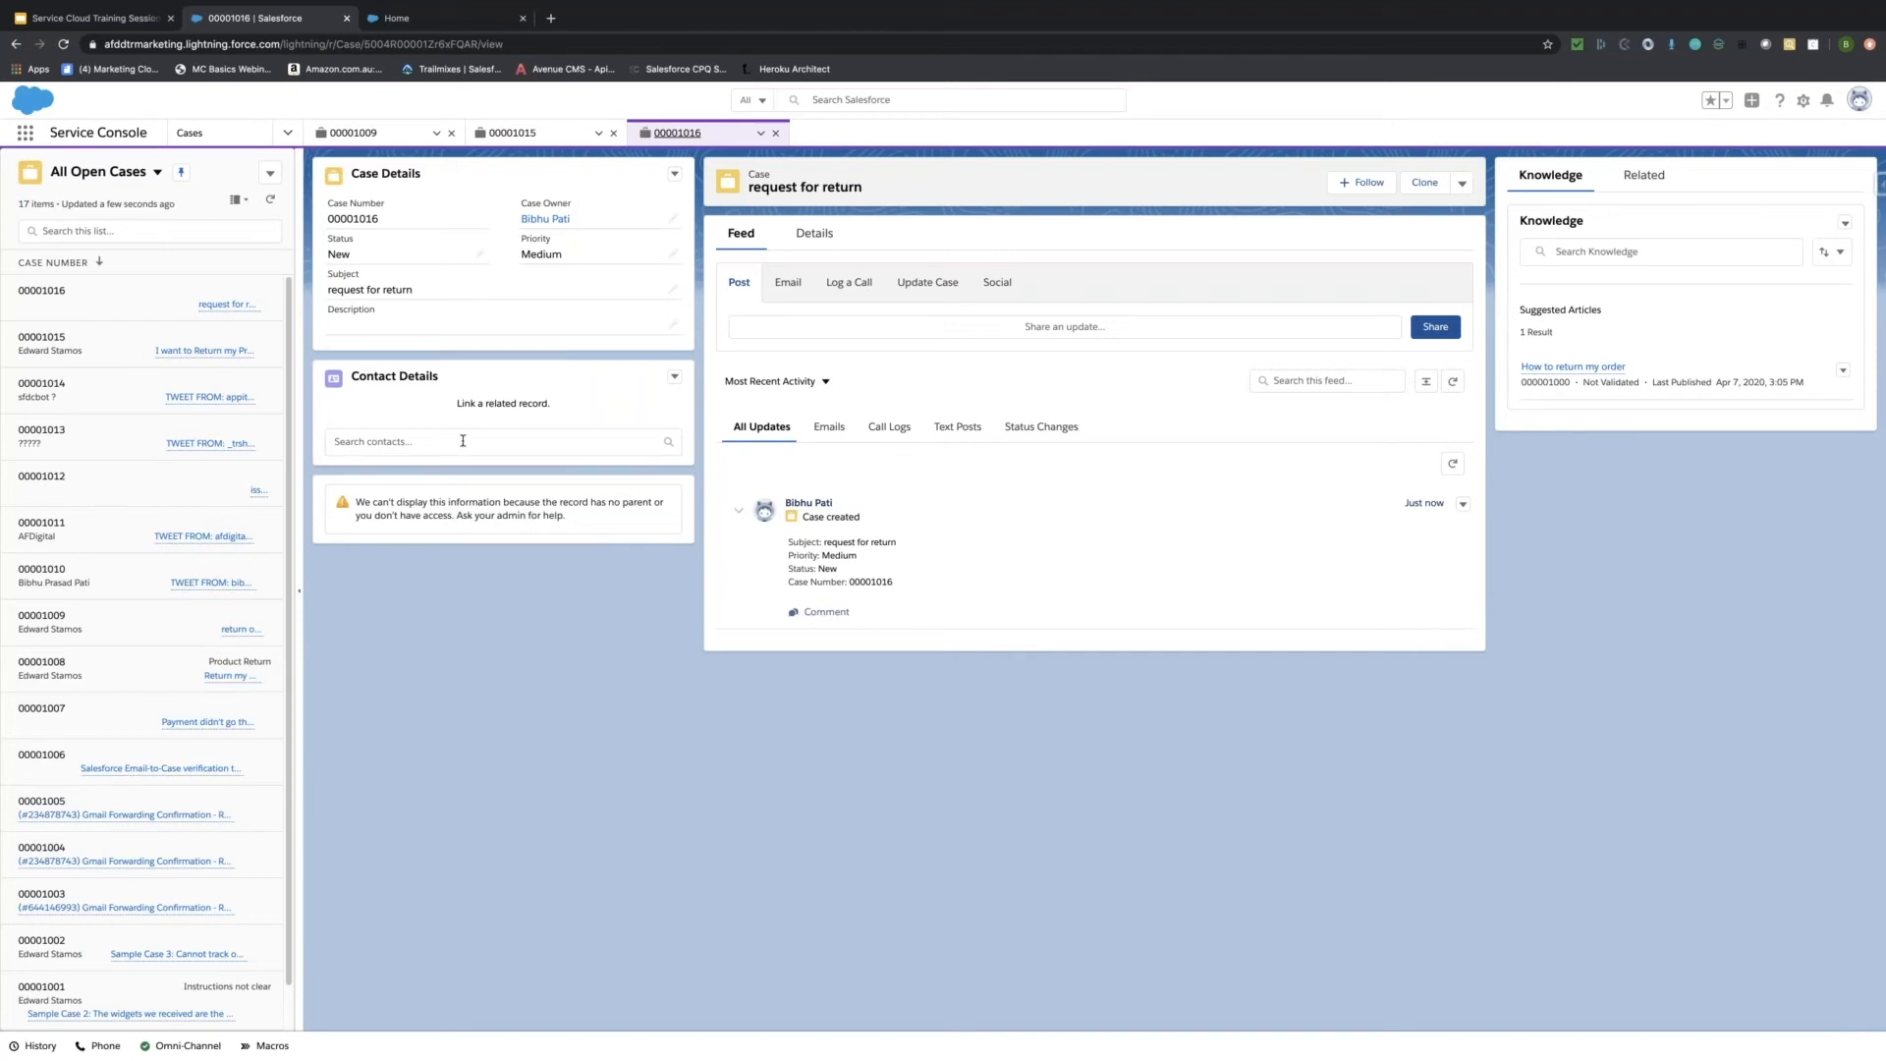
# Link case 00001016 to the first Acme contact and show its Details tab.
pyautogui.click(462, 440)
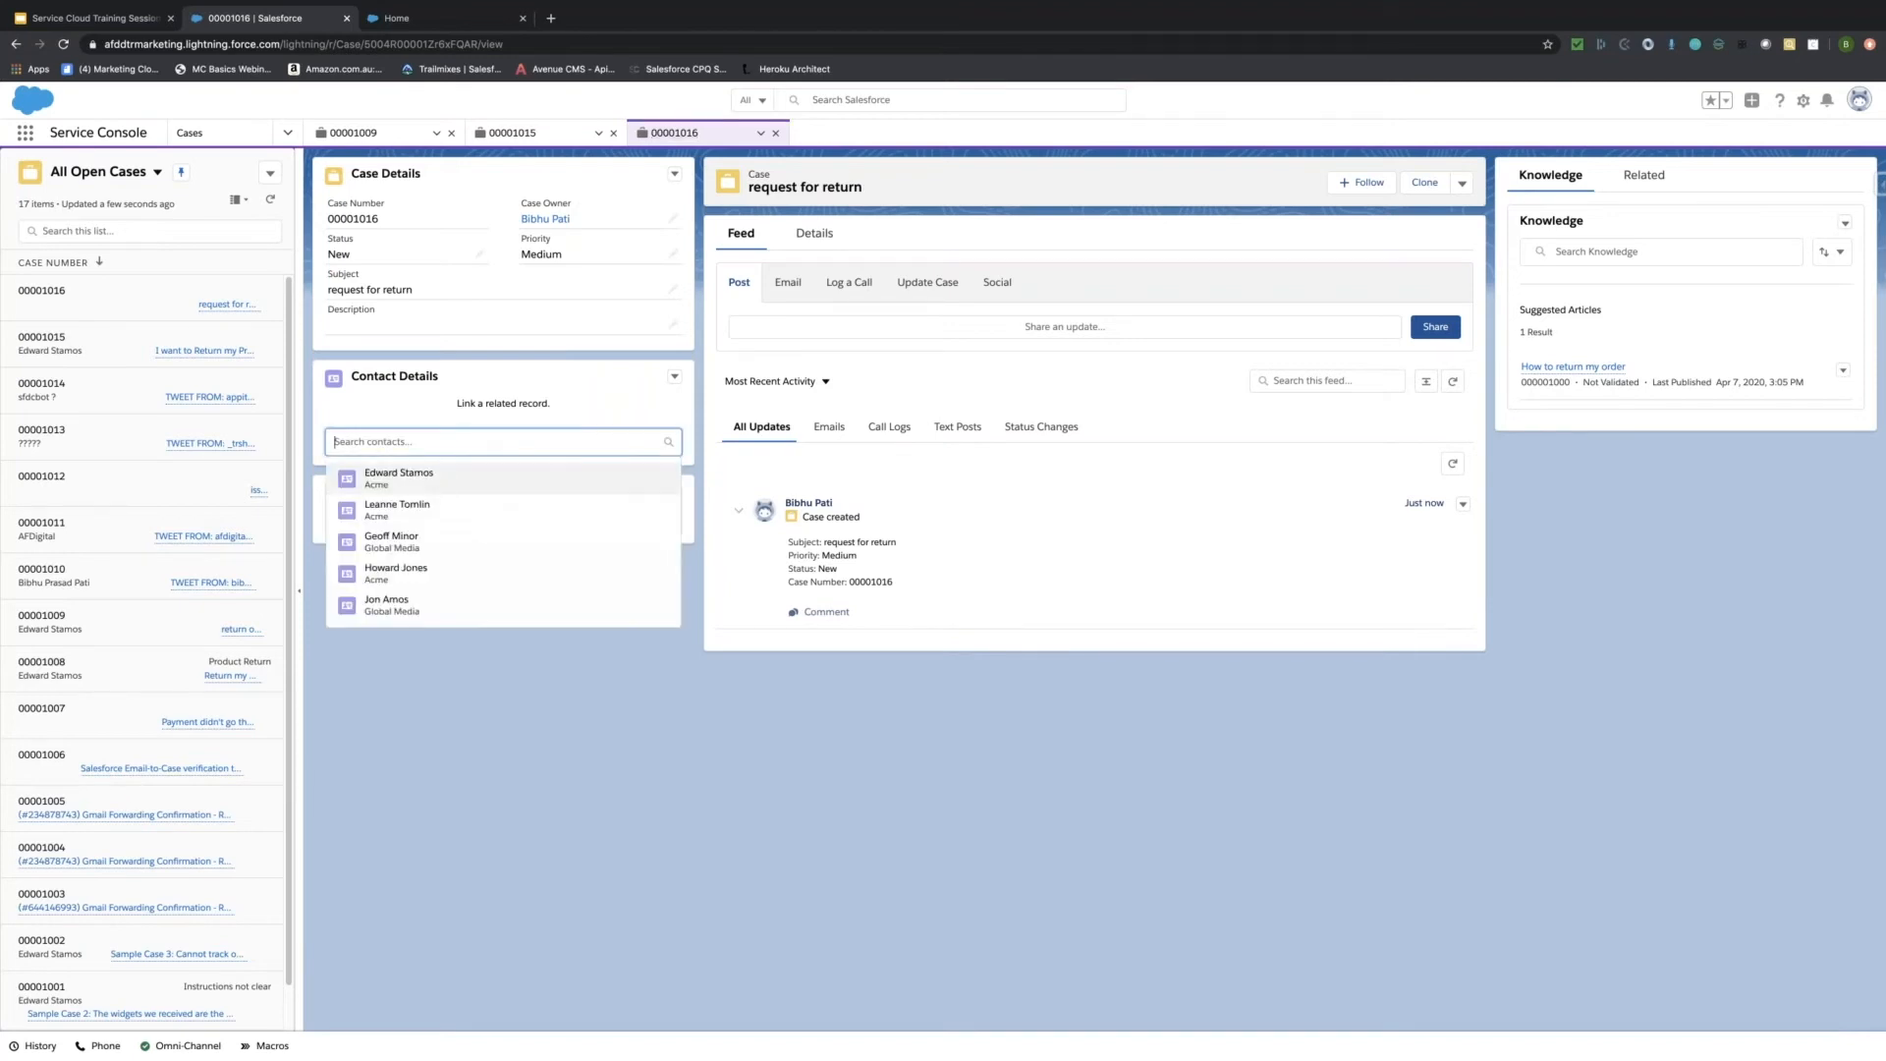
pyautogui.click(448, 481)
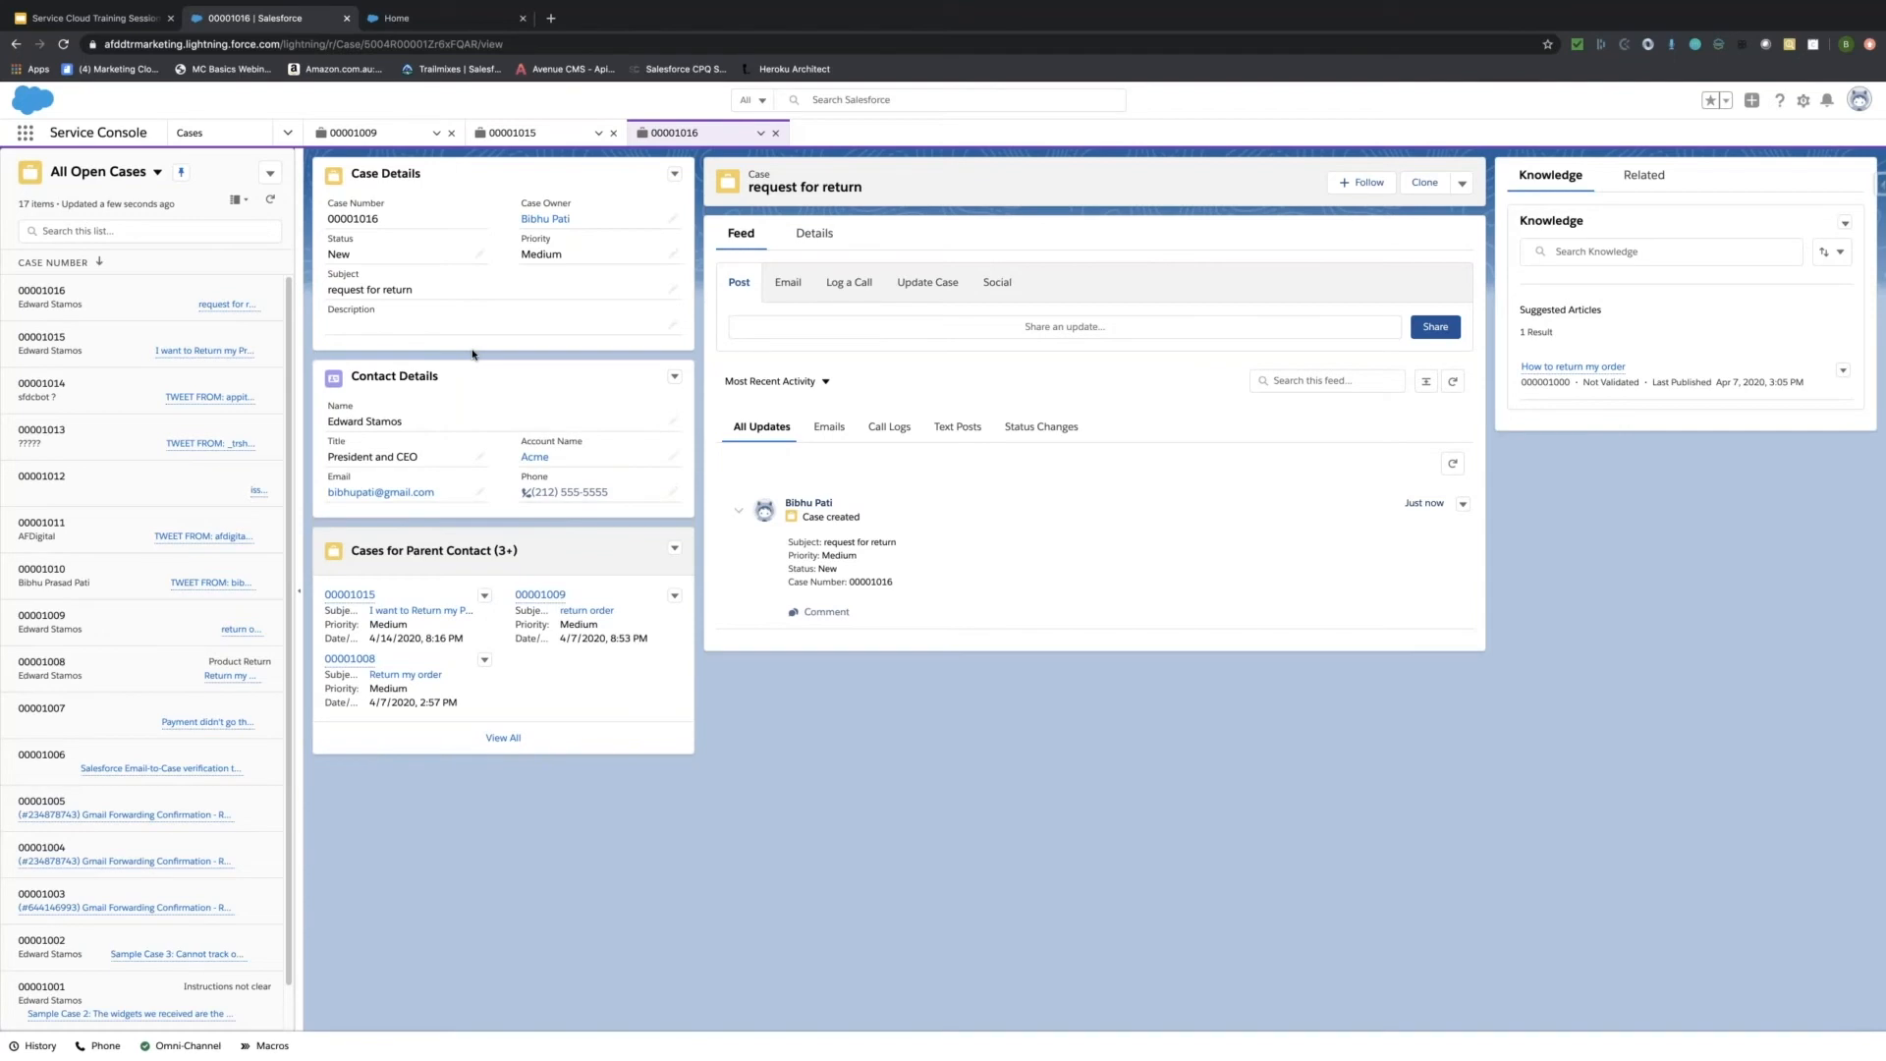
pyautogui.click(814, 236)
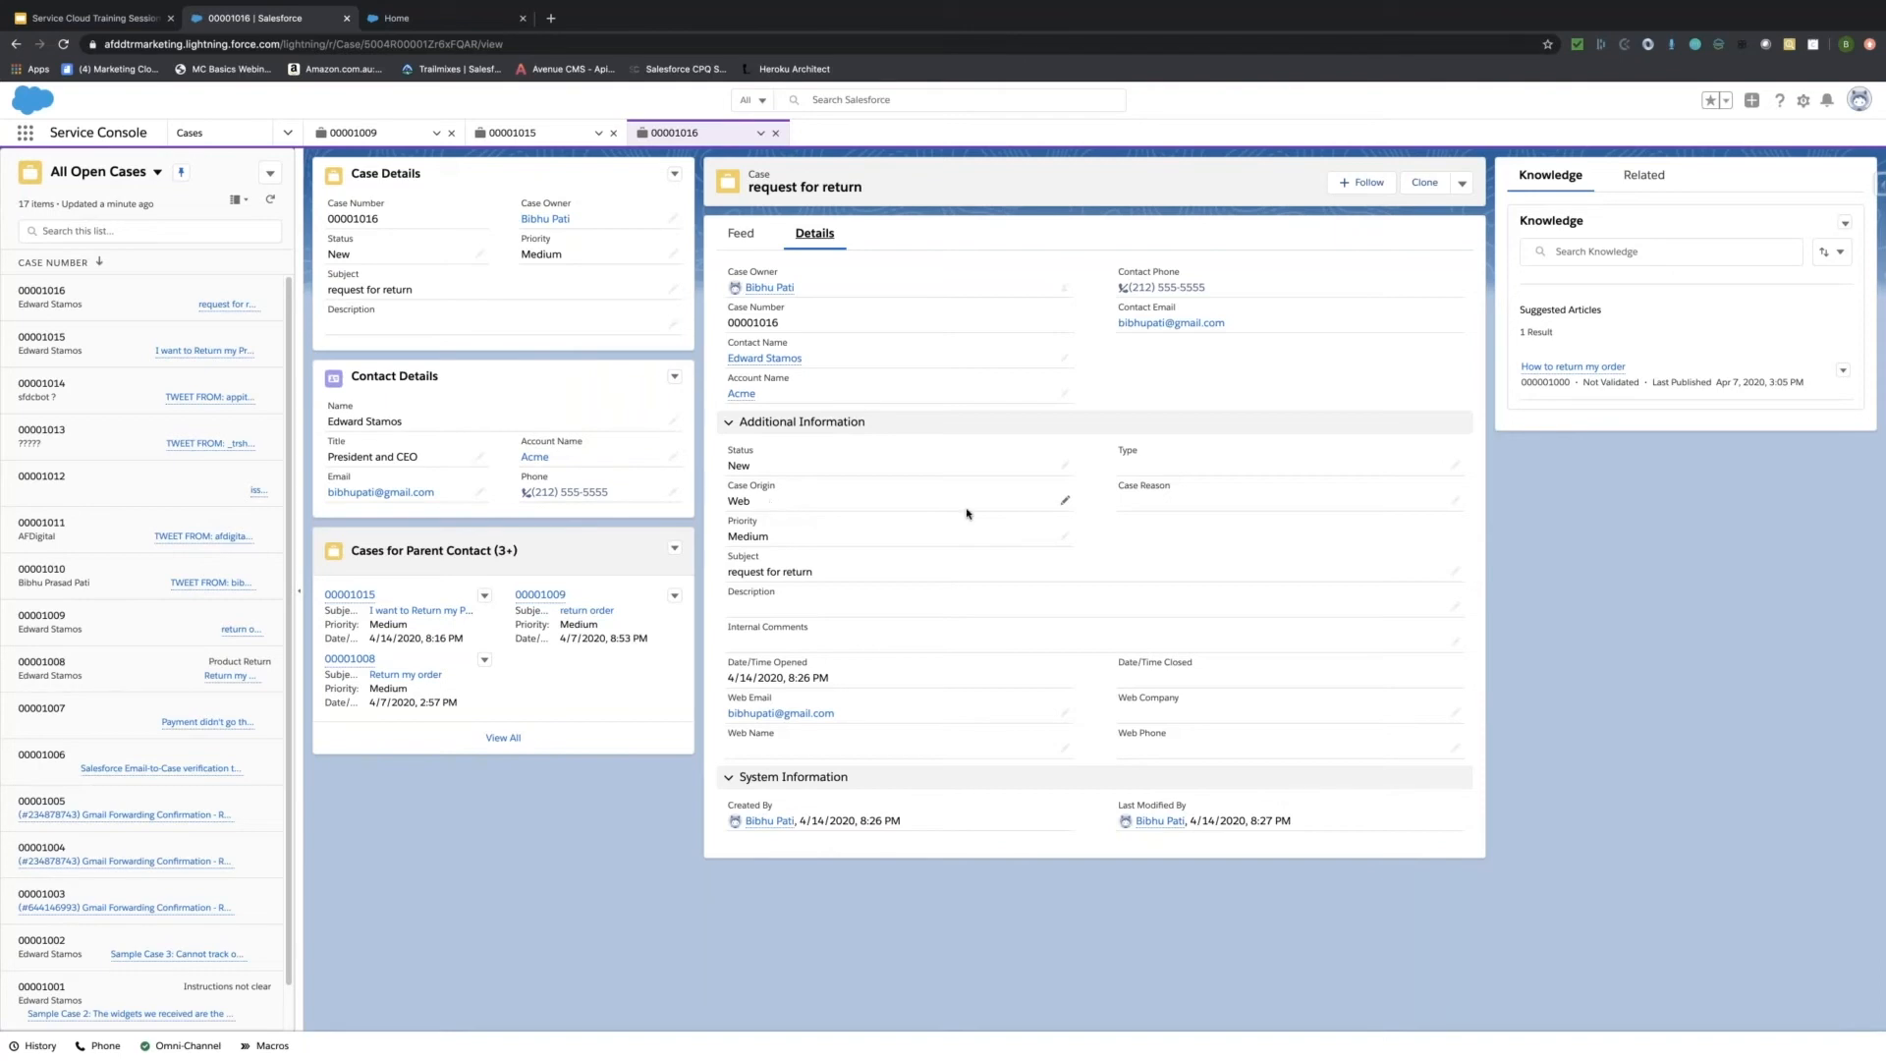
# Inspect the Case Origin and Type picklists, keeping Origin as Web and Type unchanged, then return to the Feed.
pyautogui.click(1064, 500)
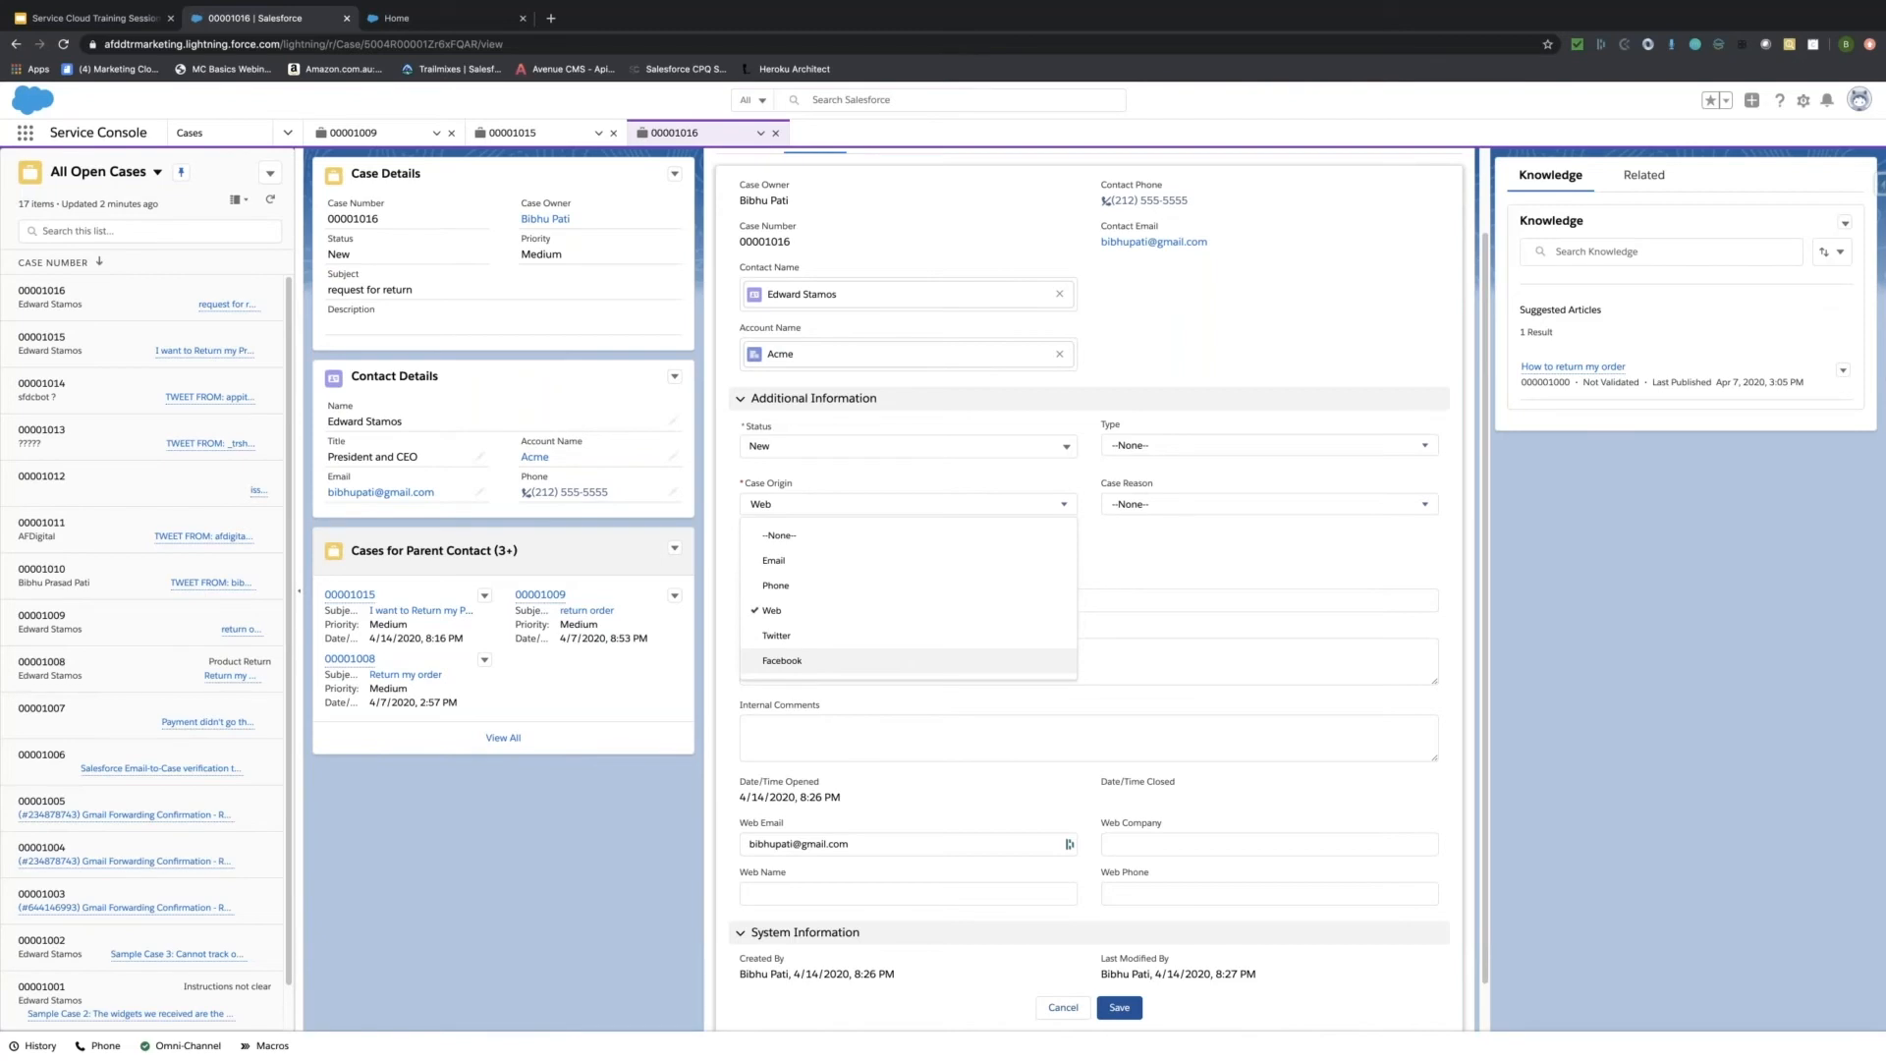
pyautogui.click(1111, 568)
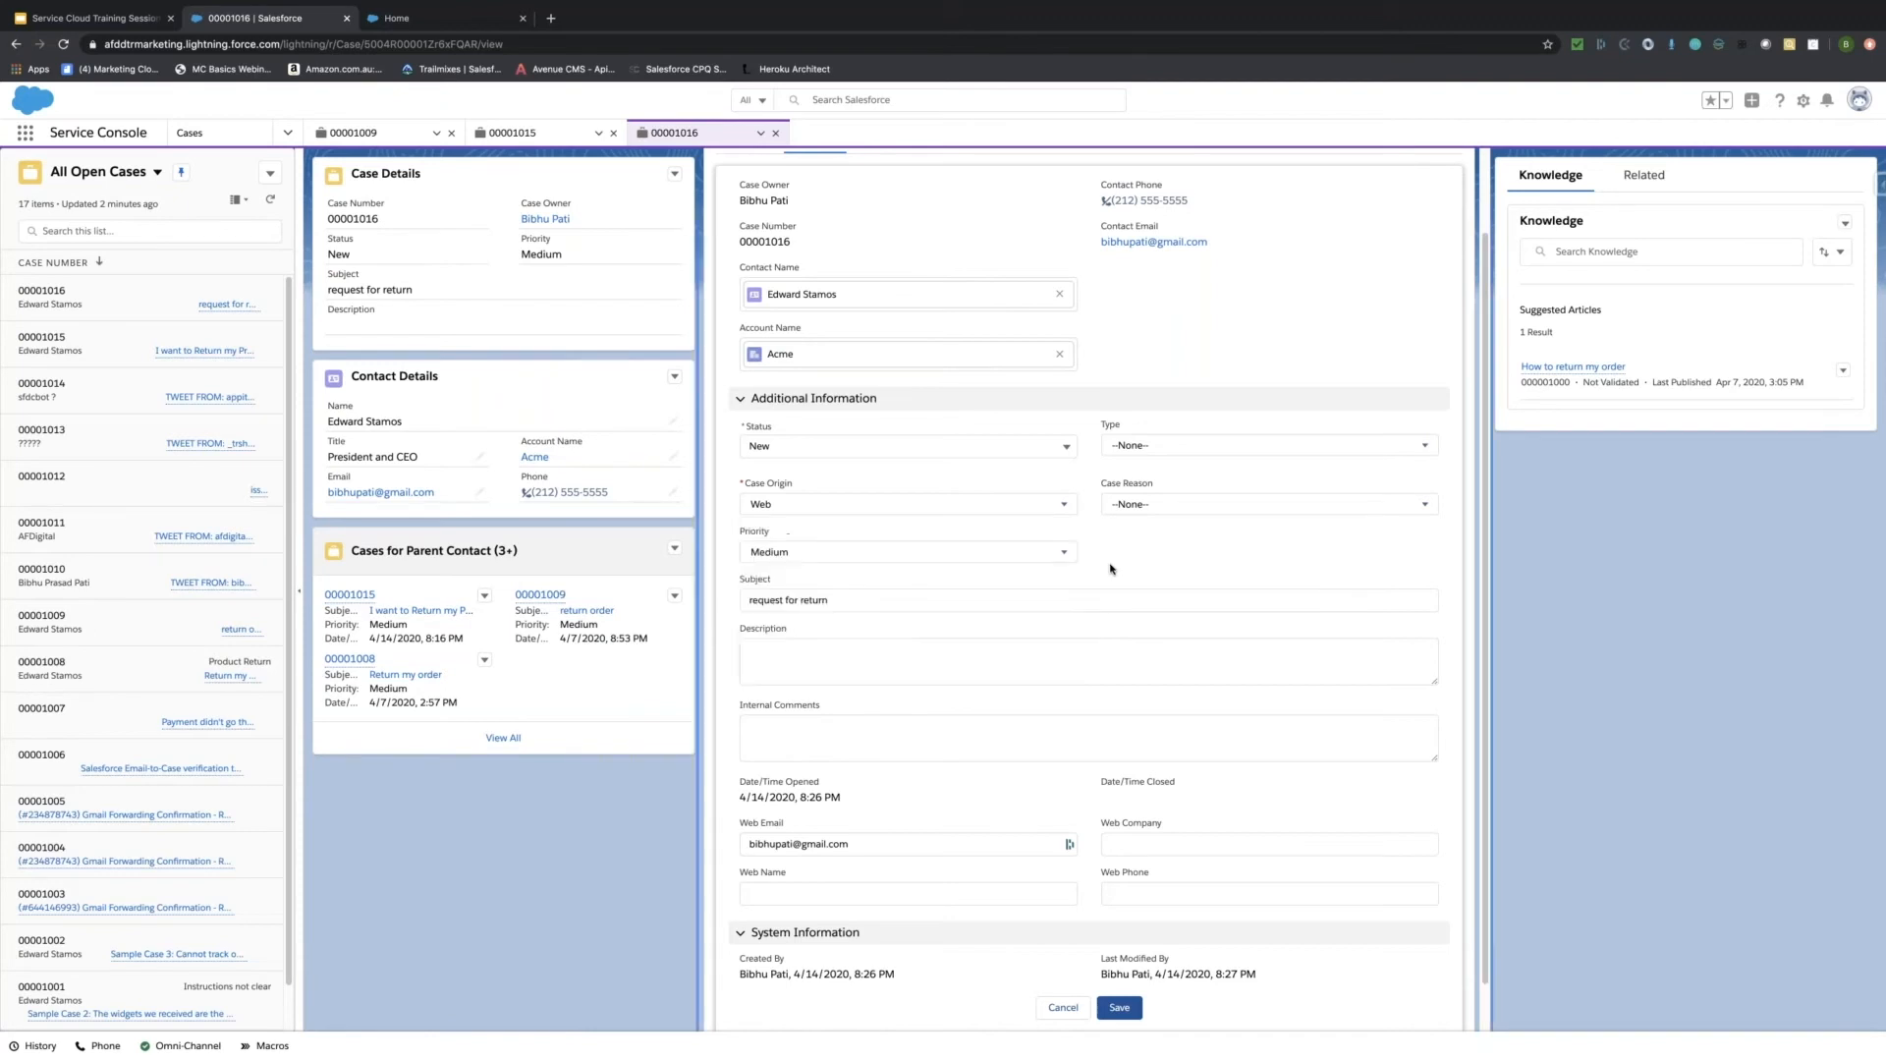
pyautogui.click(1136, 447)
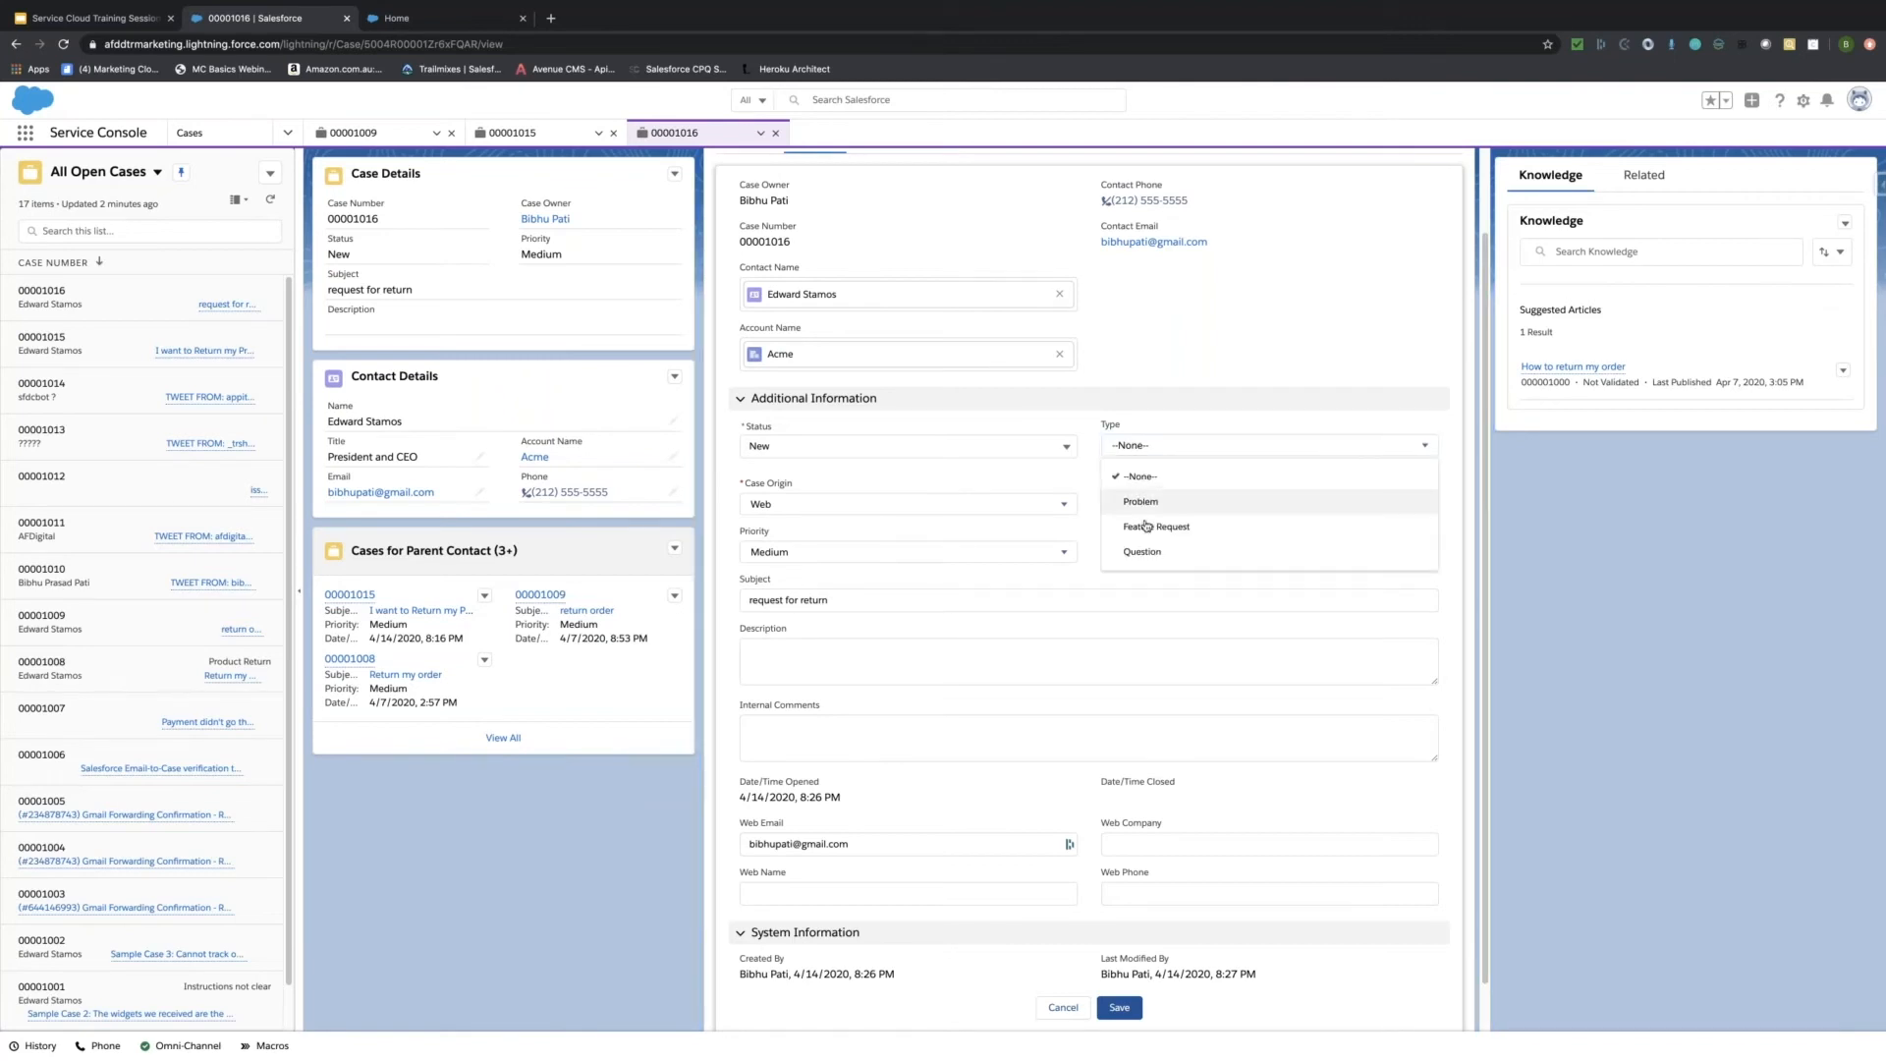
pyautogui.press('Down')
pyautogui.click(1089, 560)
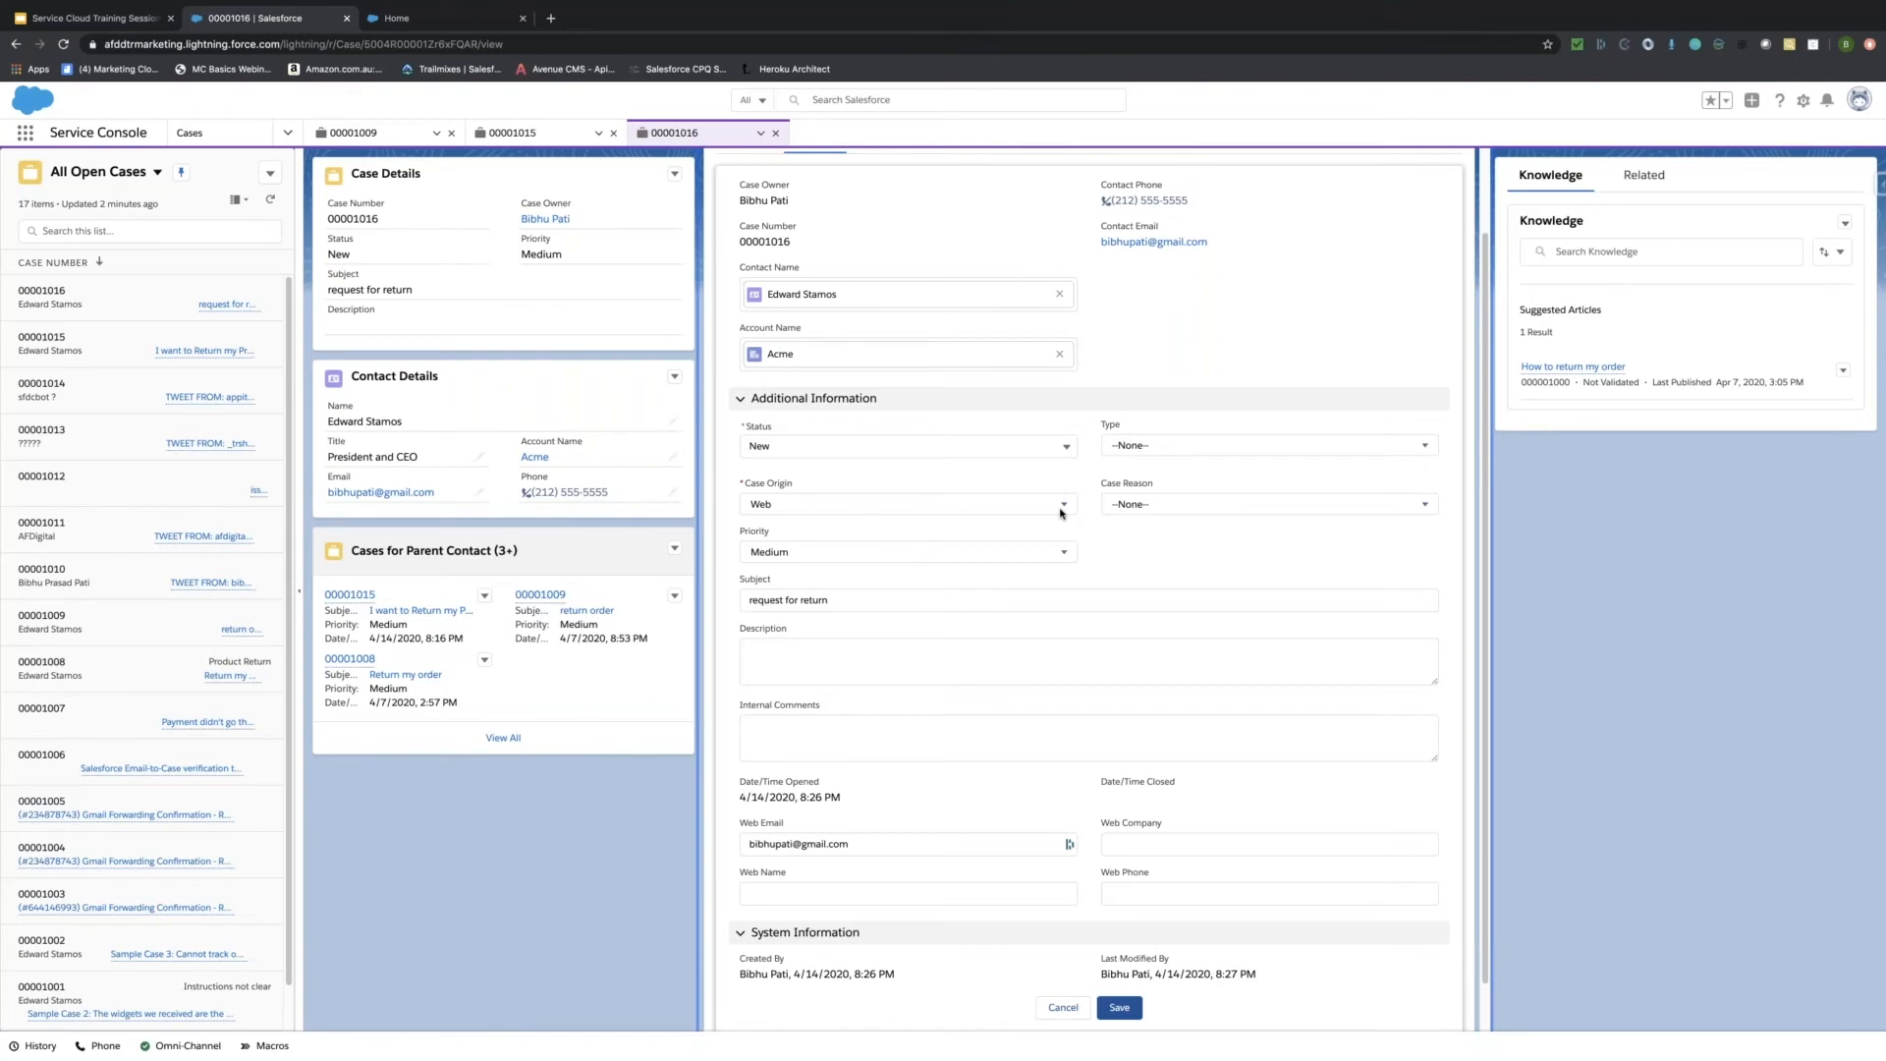
pyautogui.scroll(2, 988, 508)
pyautogui.scroll(1, 988, 509)
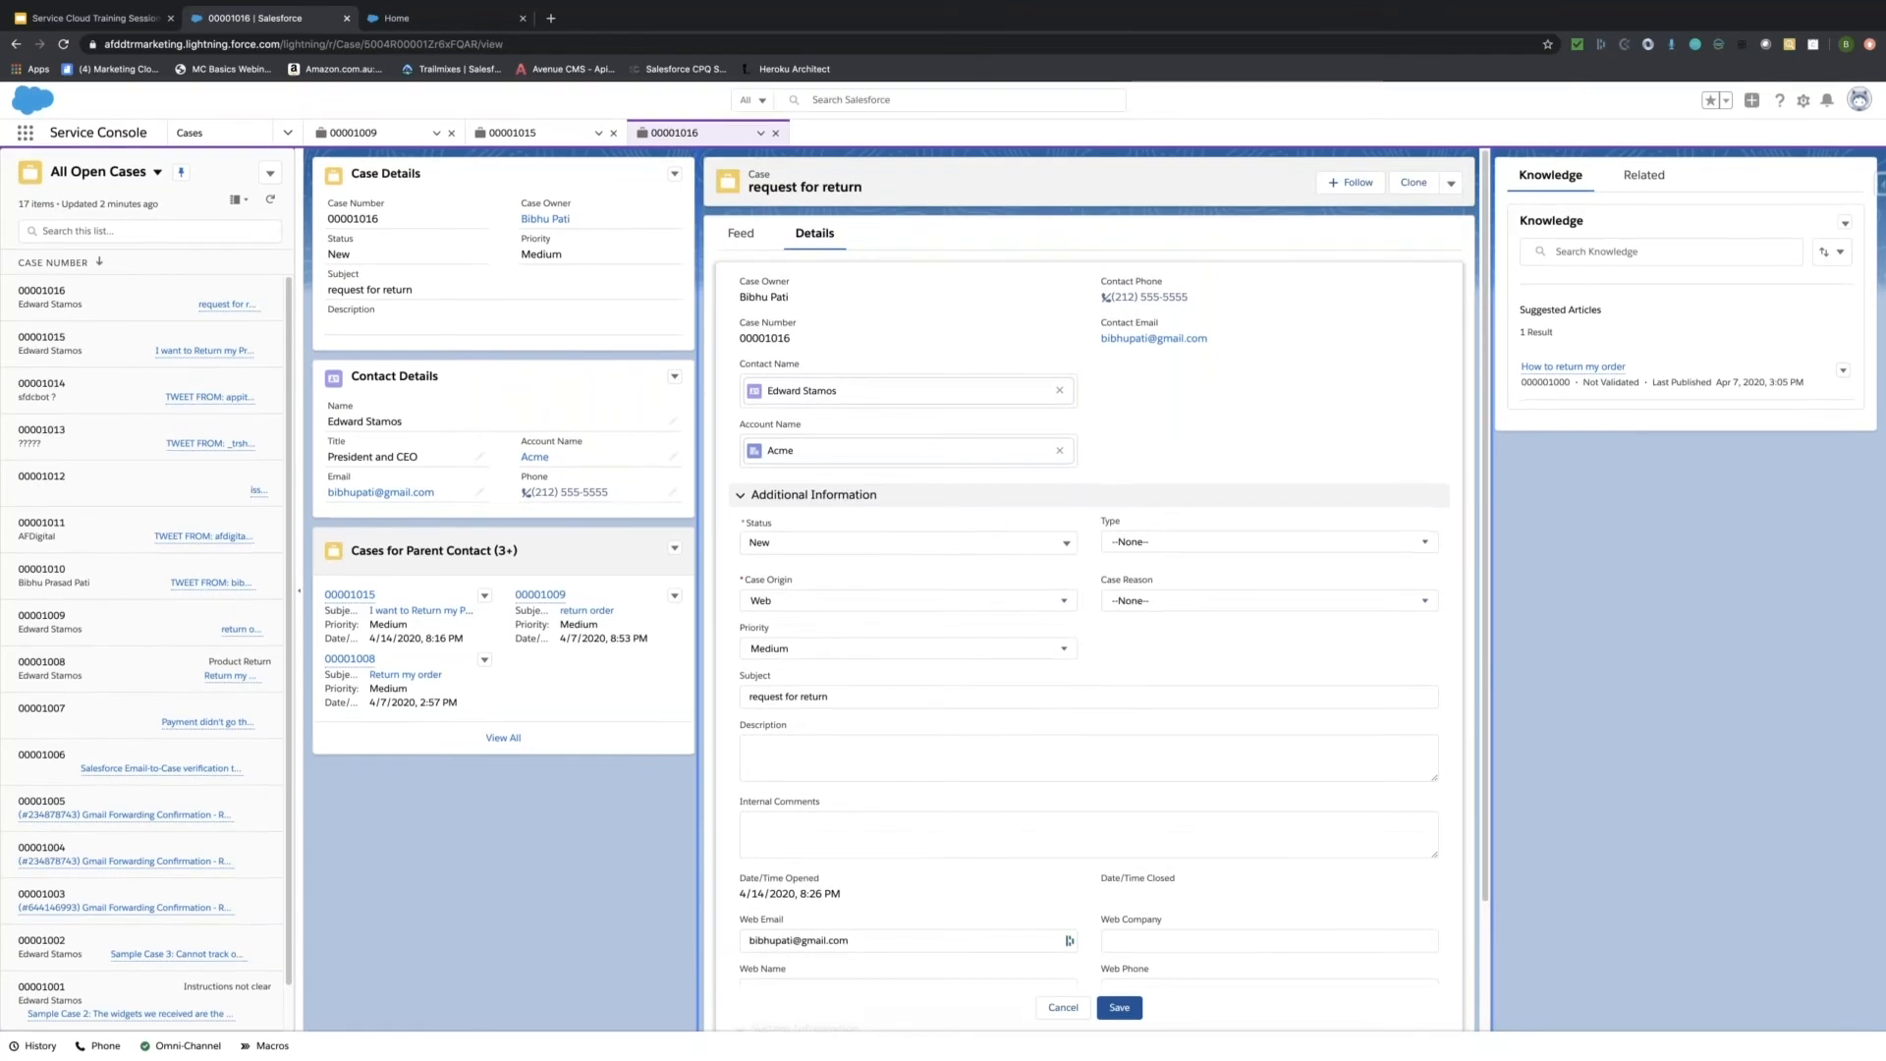
pyautogui.click(740, 234)
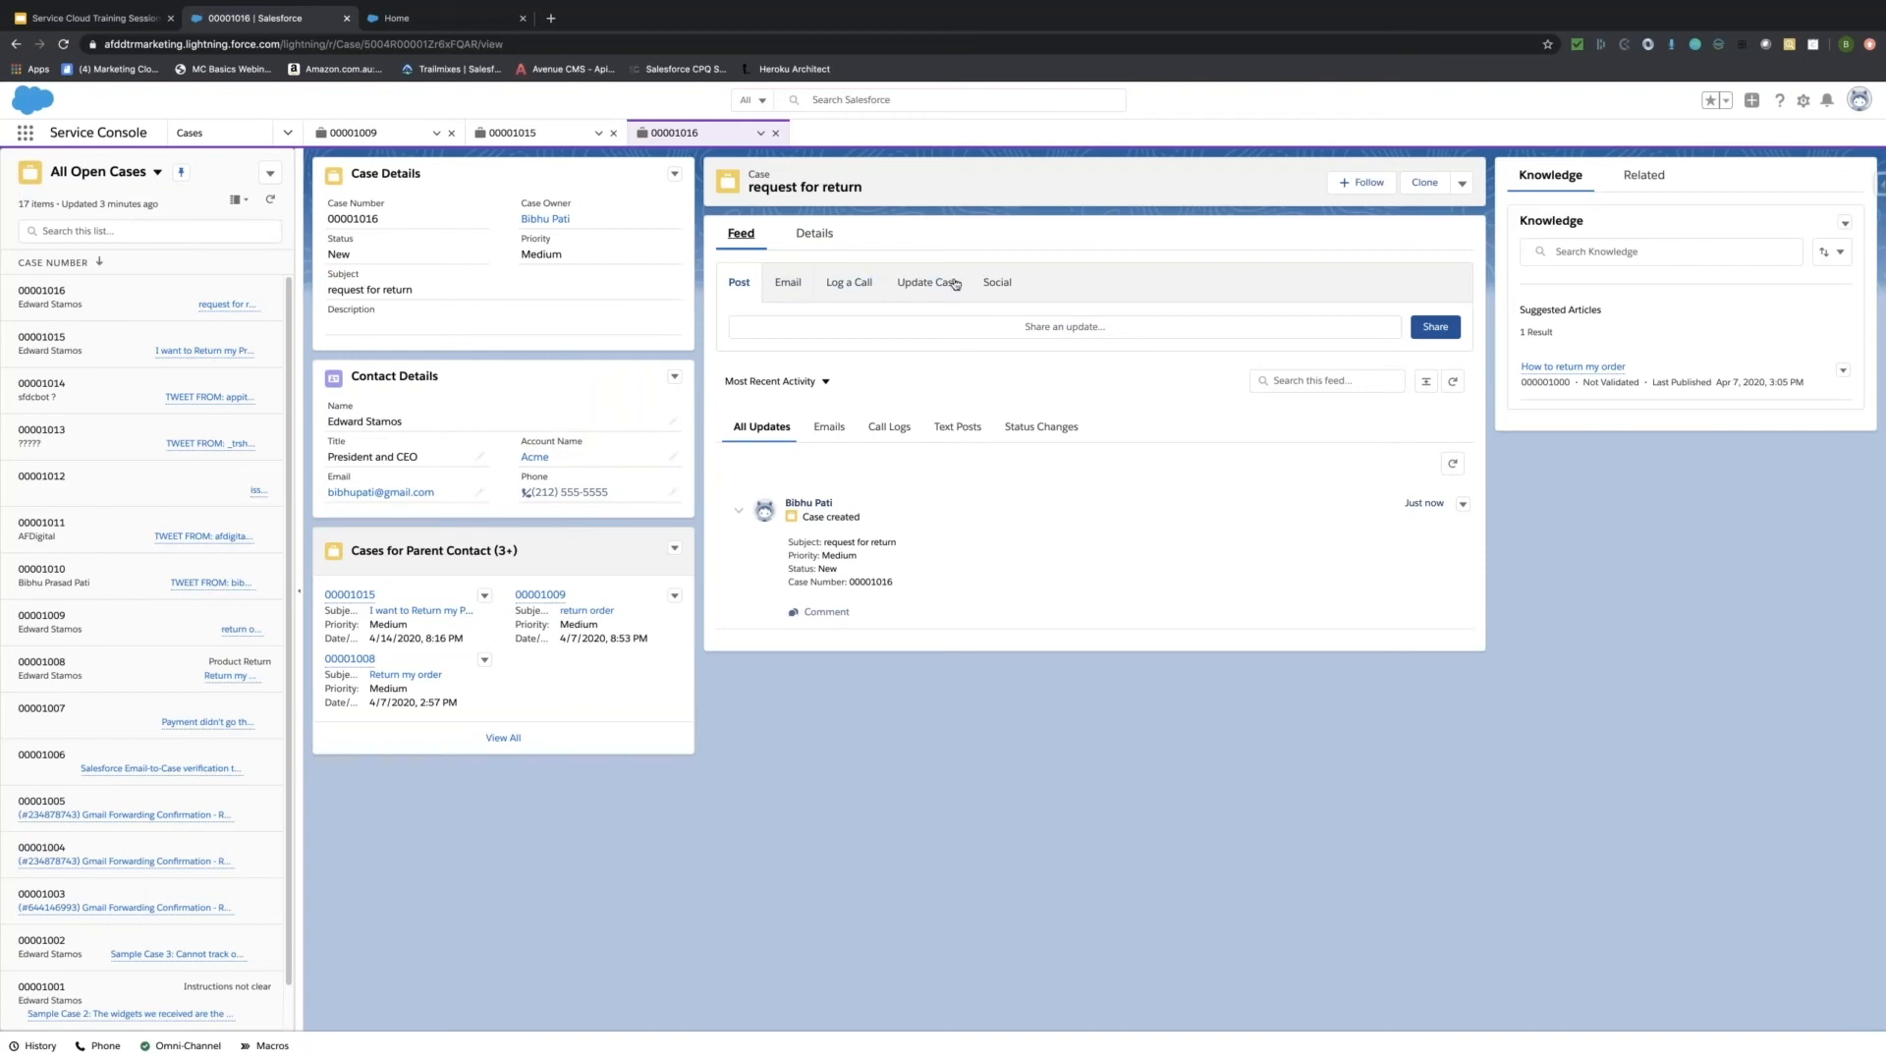
# Cycle the feed publisher through Post, Email and Log a Call to reach the Update Case form.
pyautogui.click(773, 327)
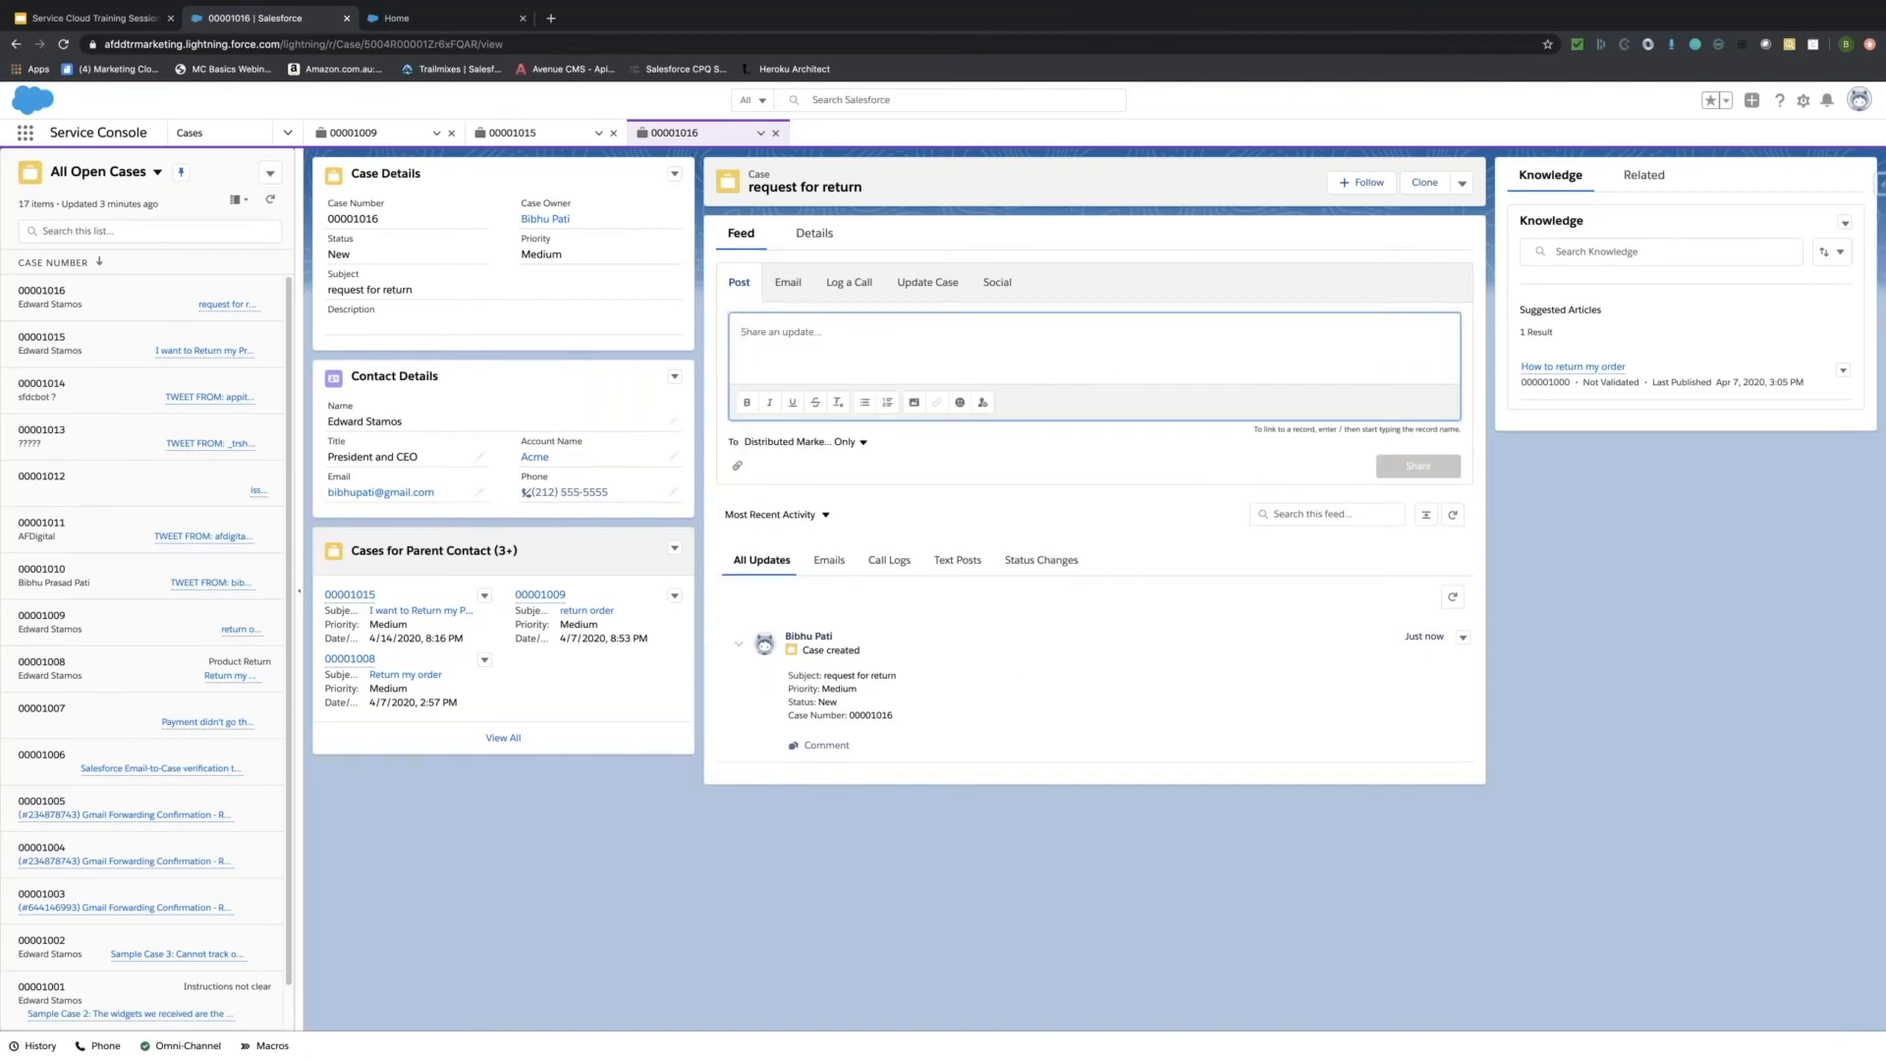
pyautogui.click(789, 282)
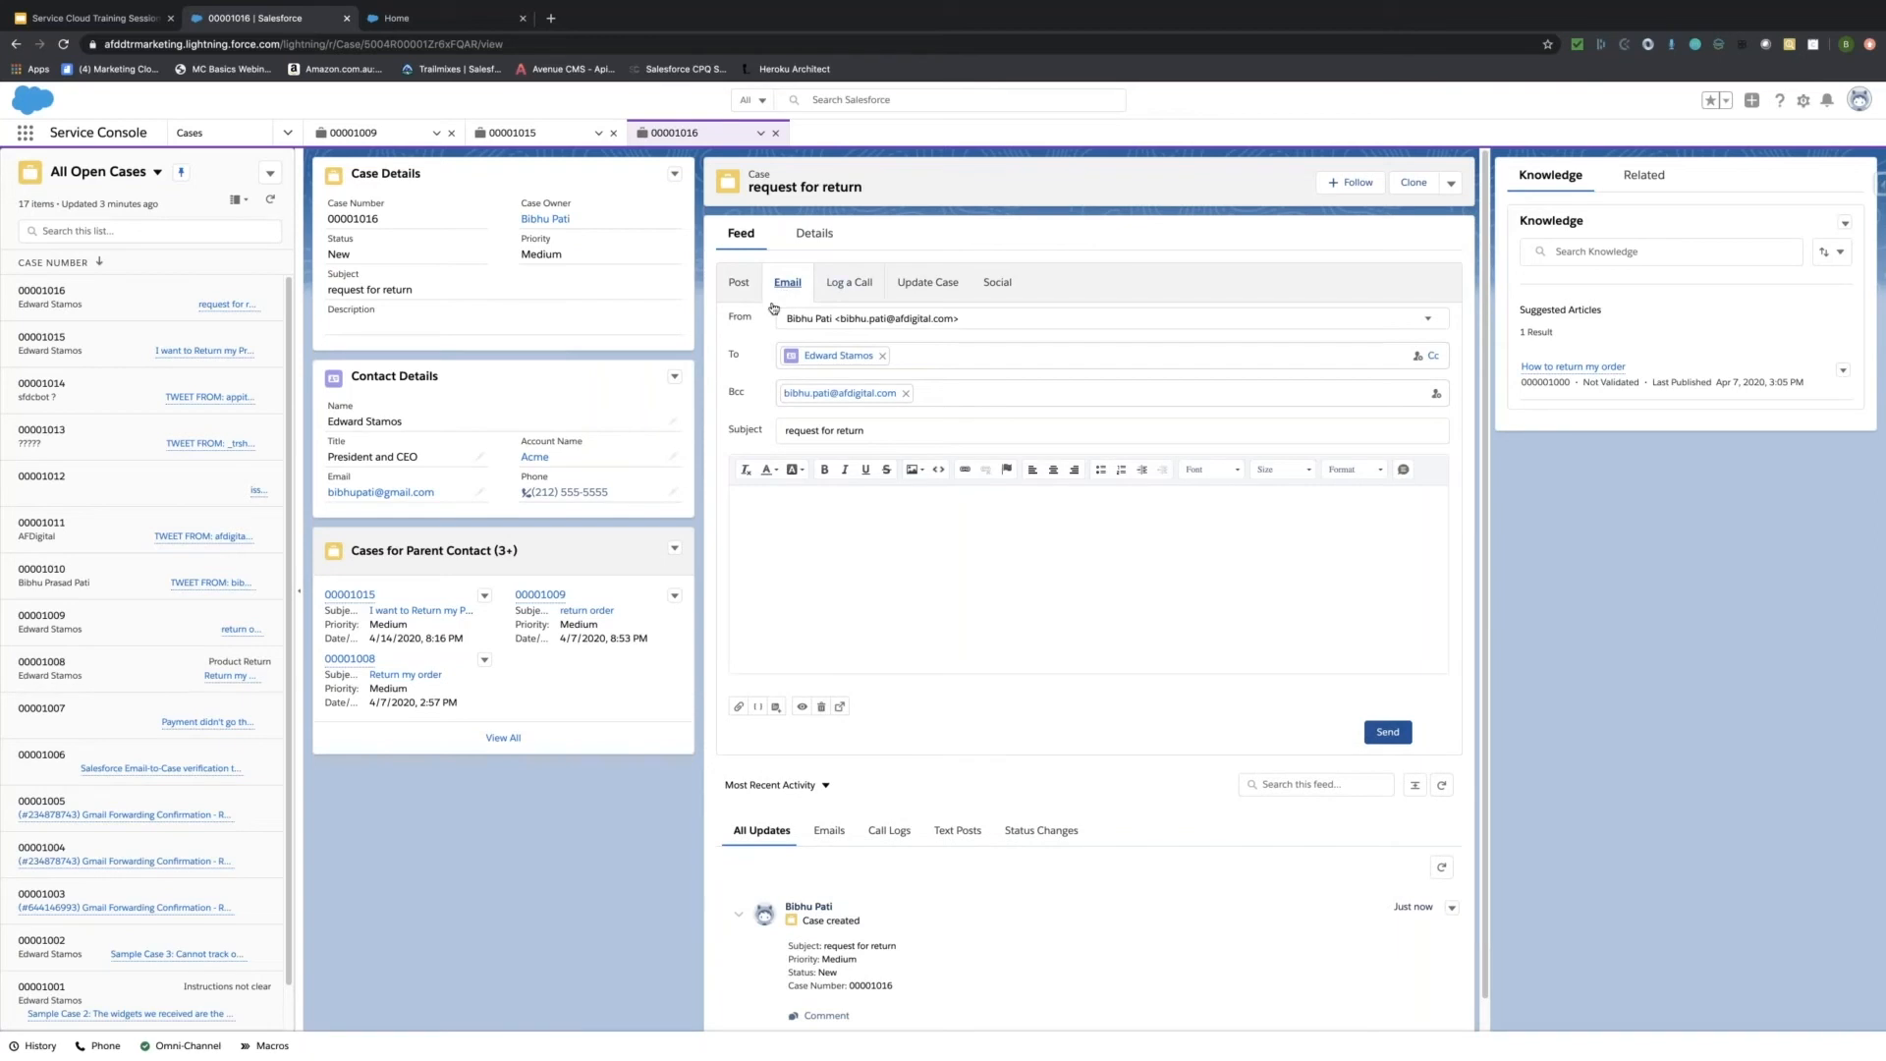
pyautogui.click(852, 285)
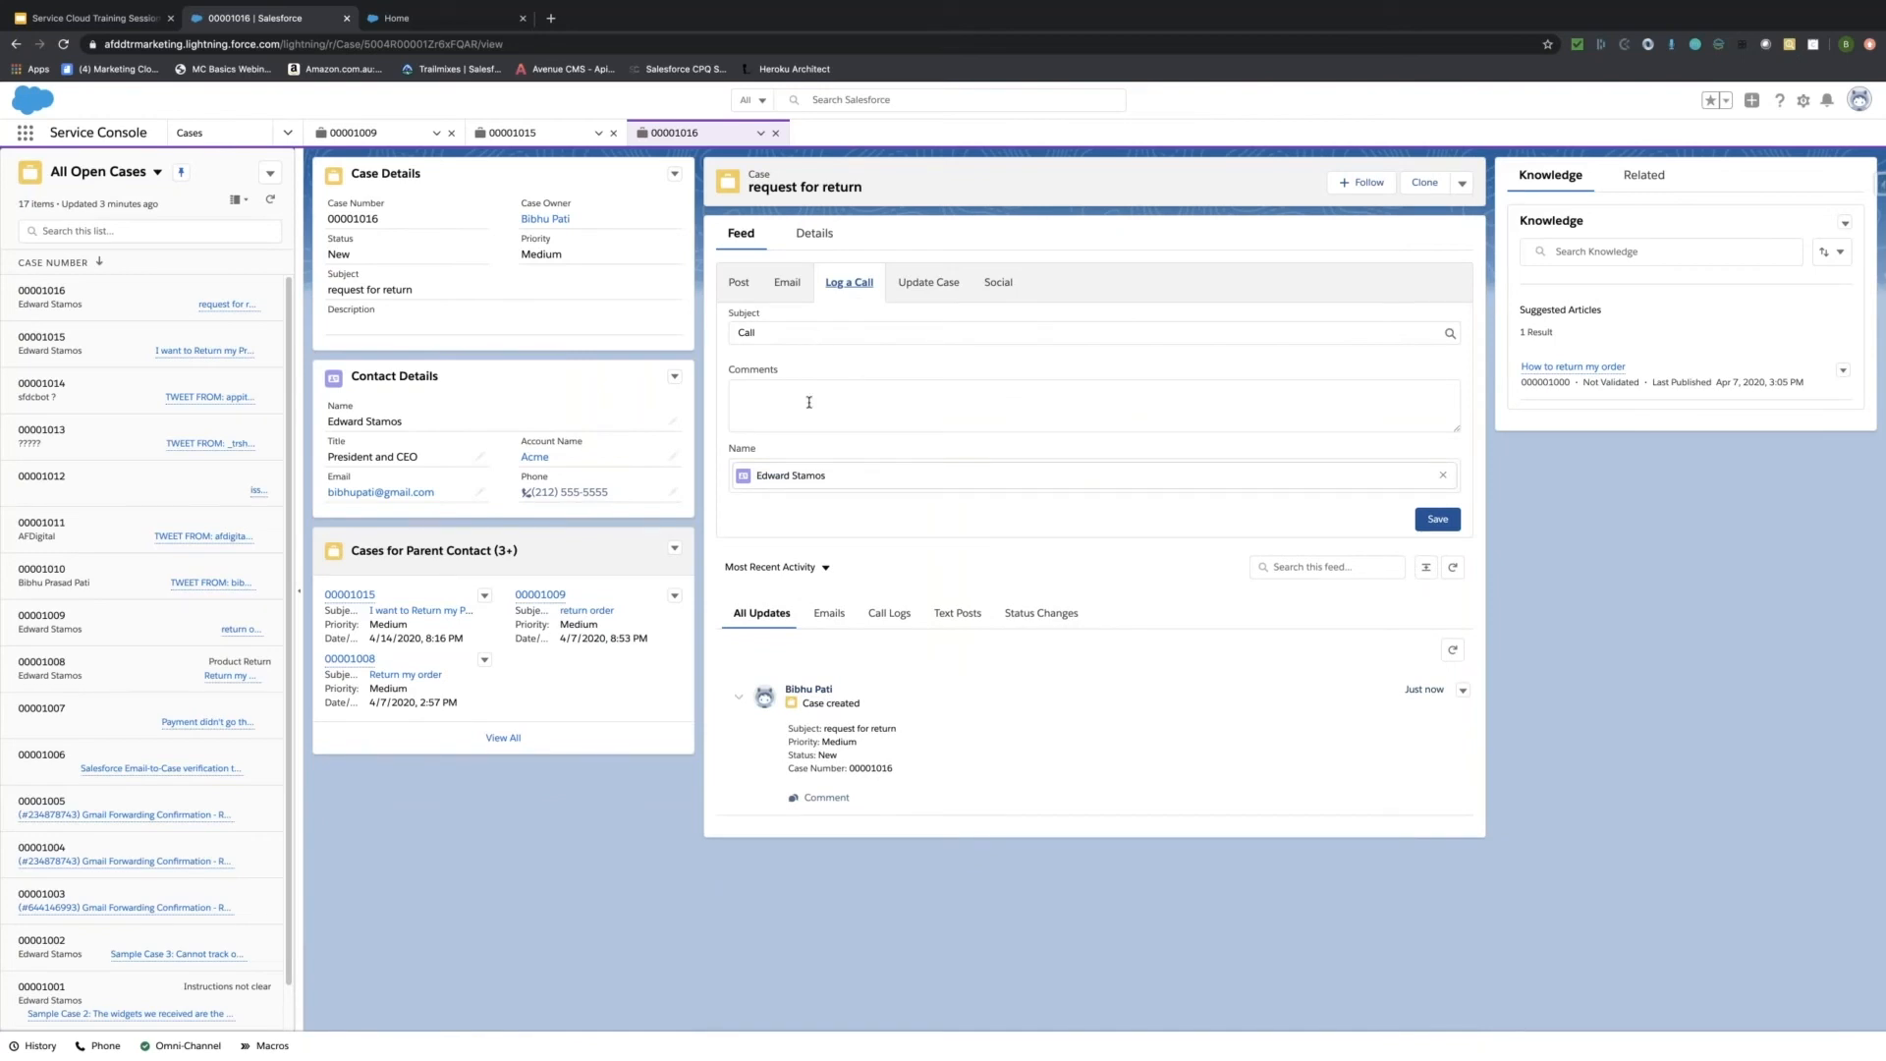
pyautogui.click(923, 283)
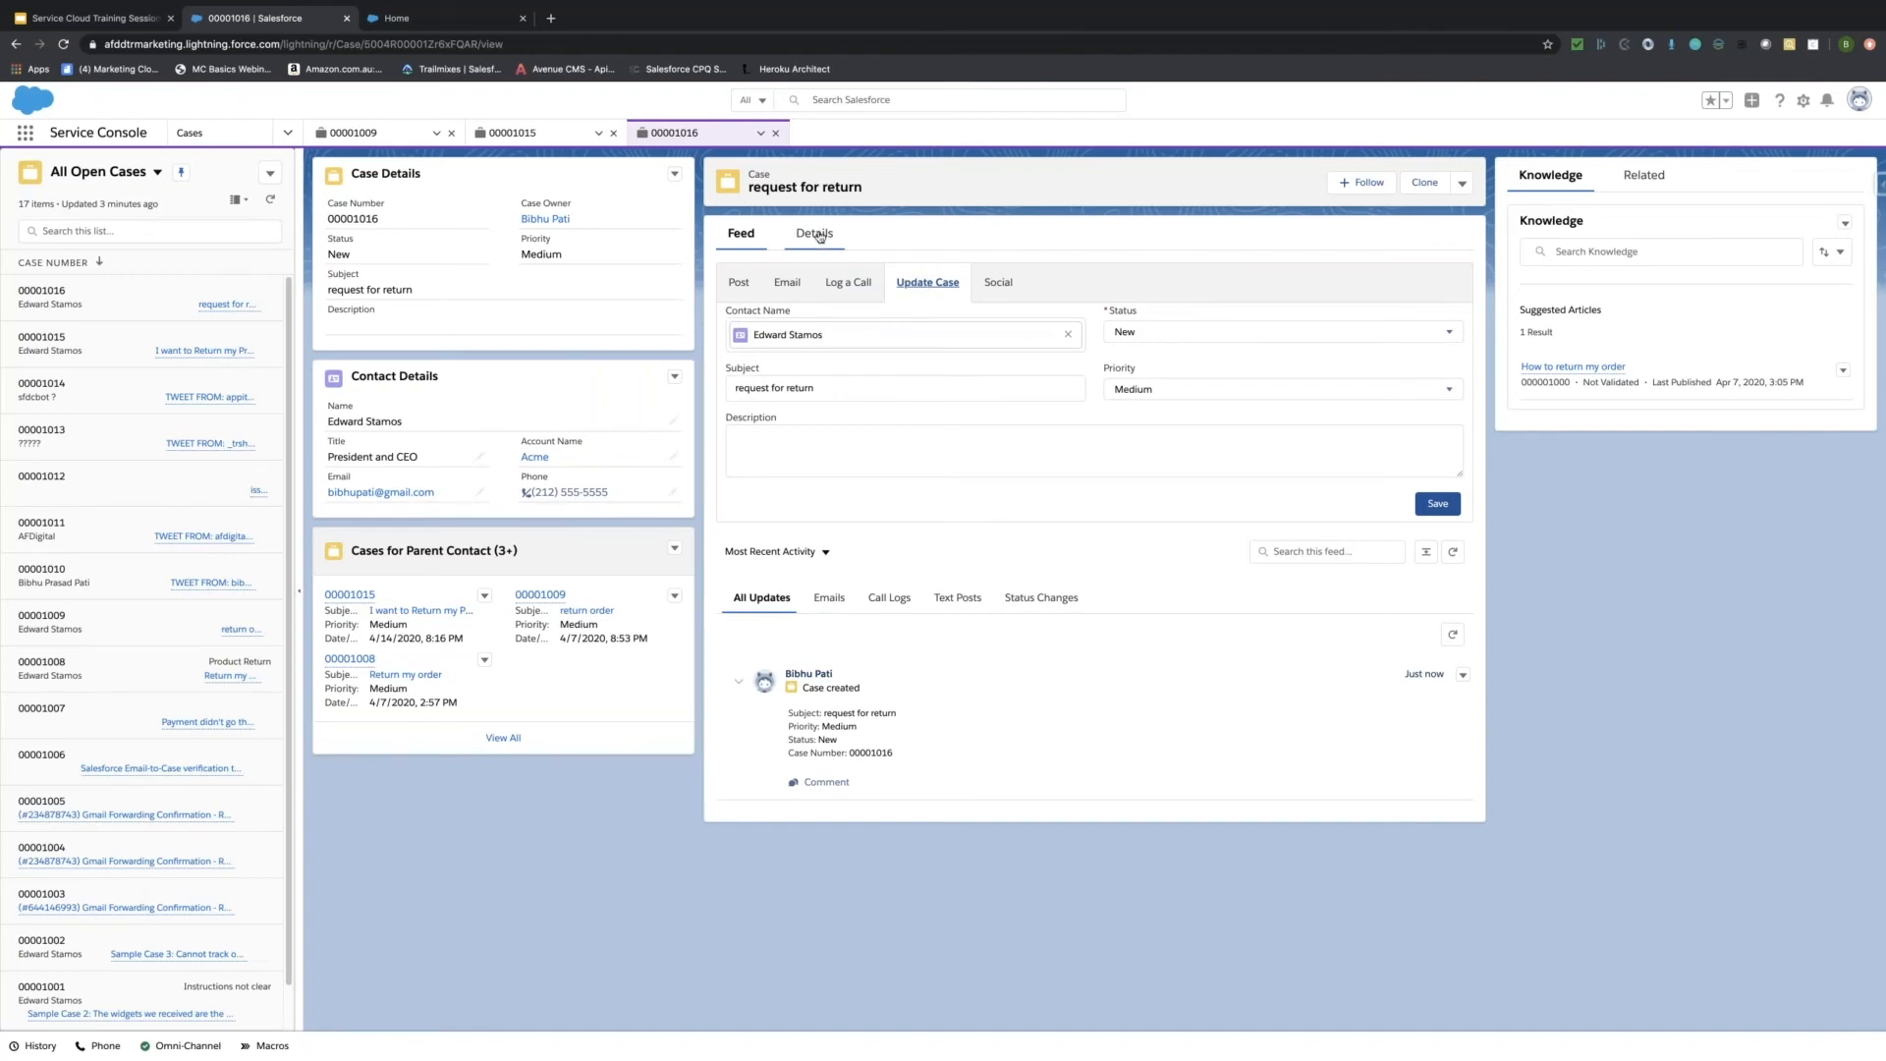
pyautogui.click(815, 233)
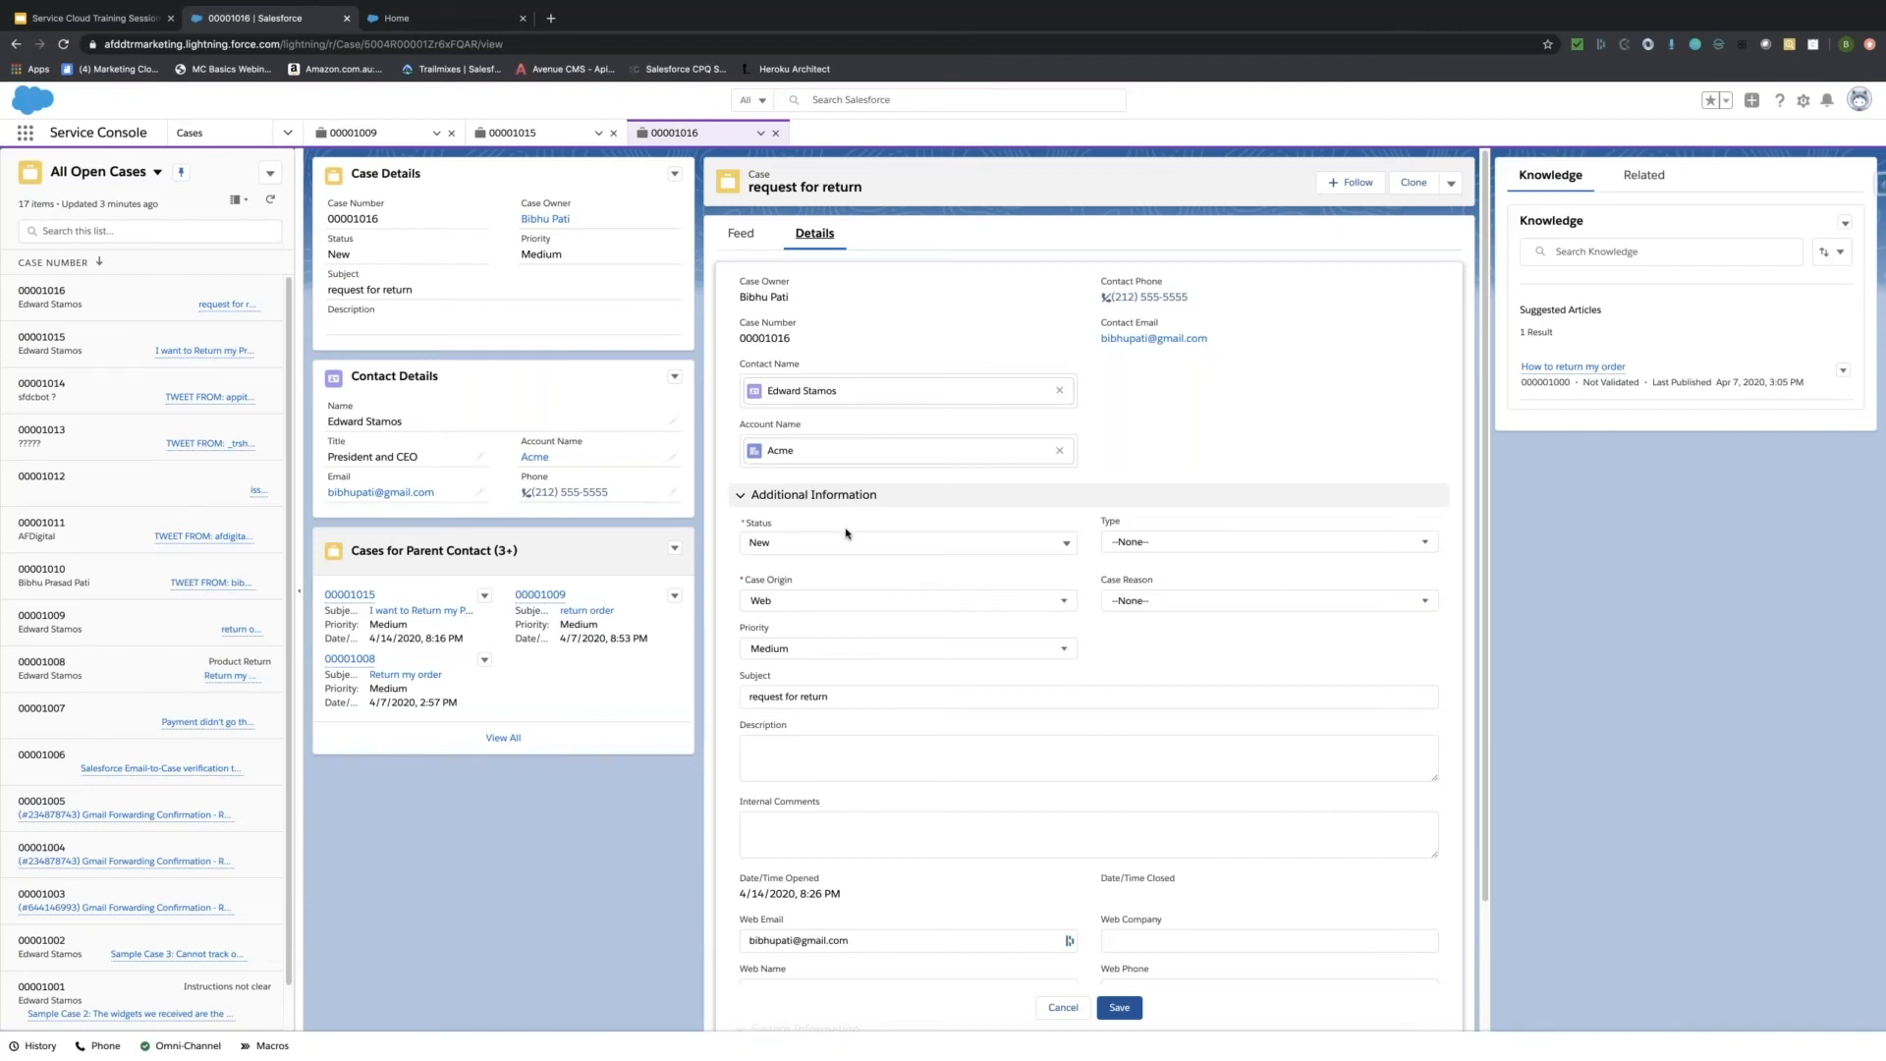
pyautogui.scroll(-3, 869, 624)
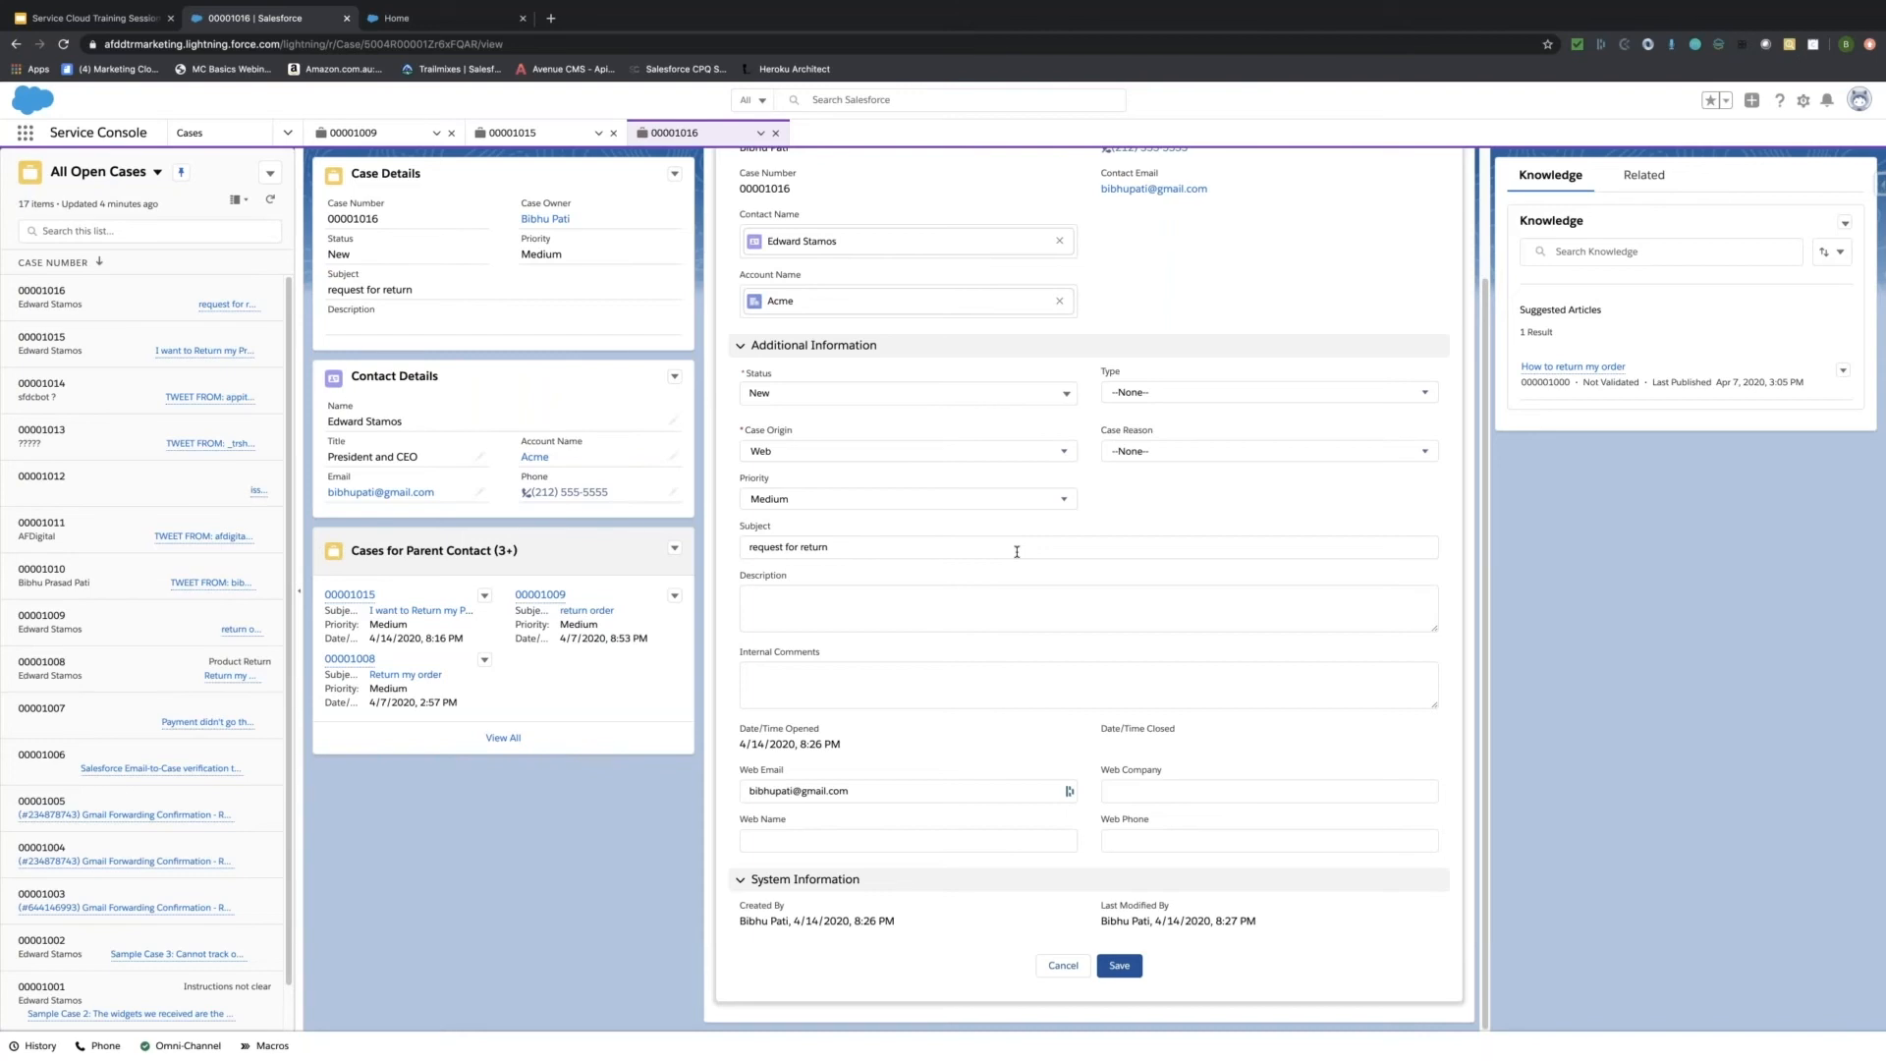
pyautogui.scroll(3, 1017, 552)
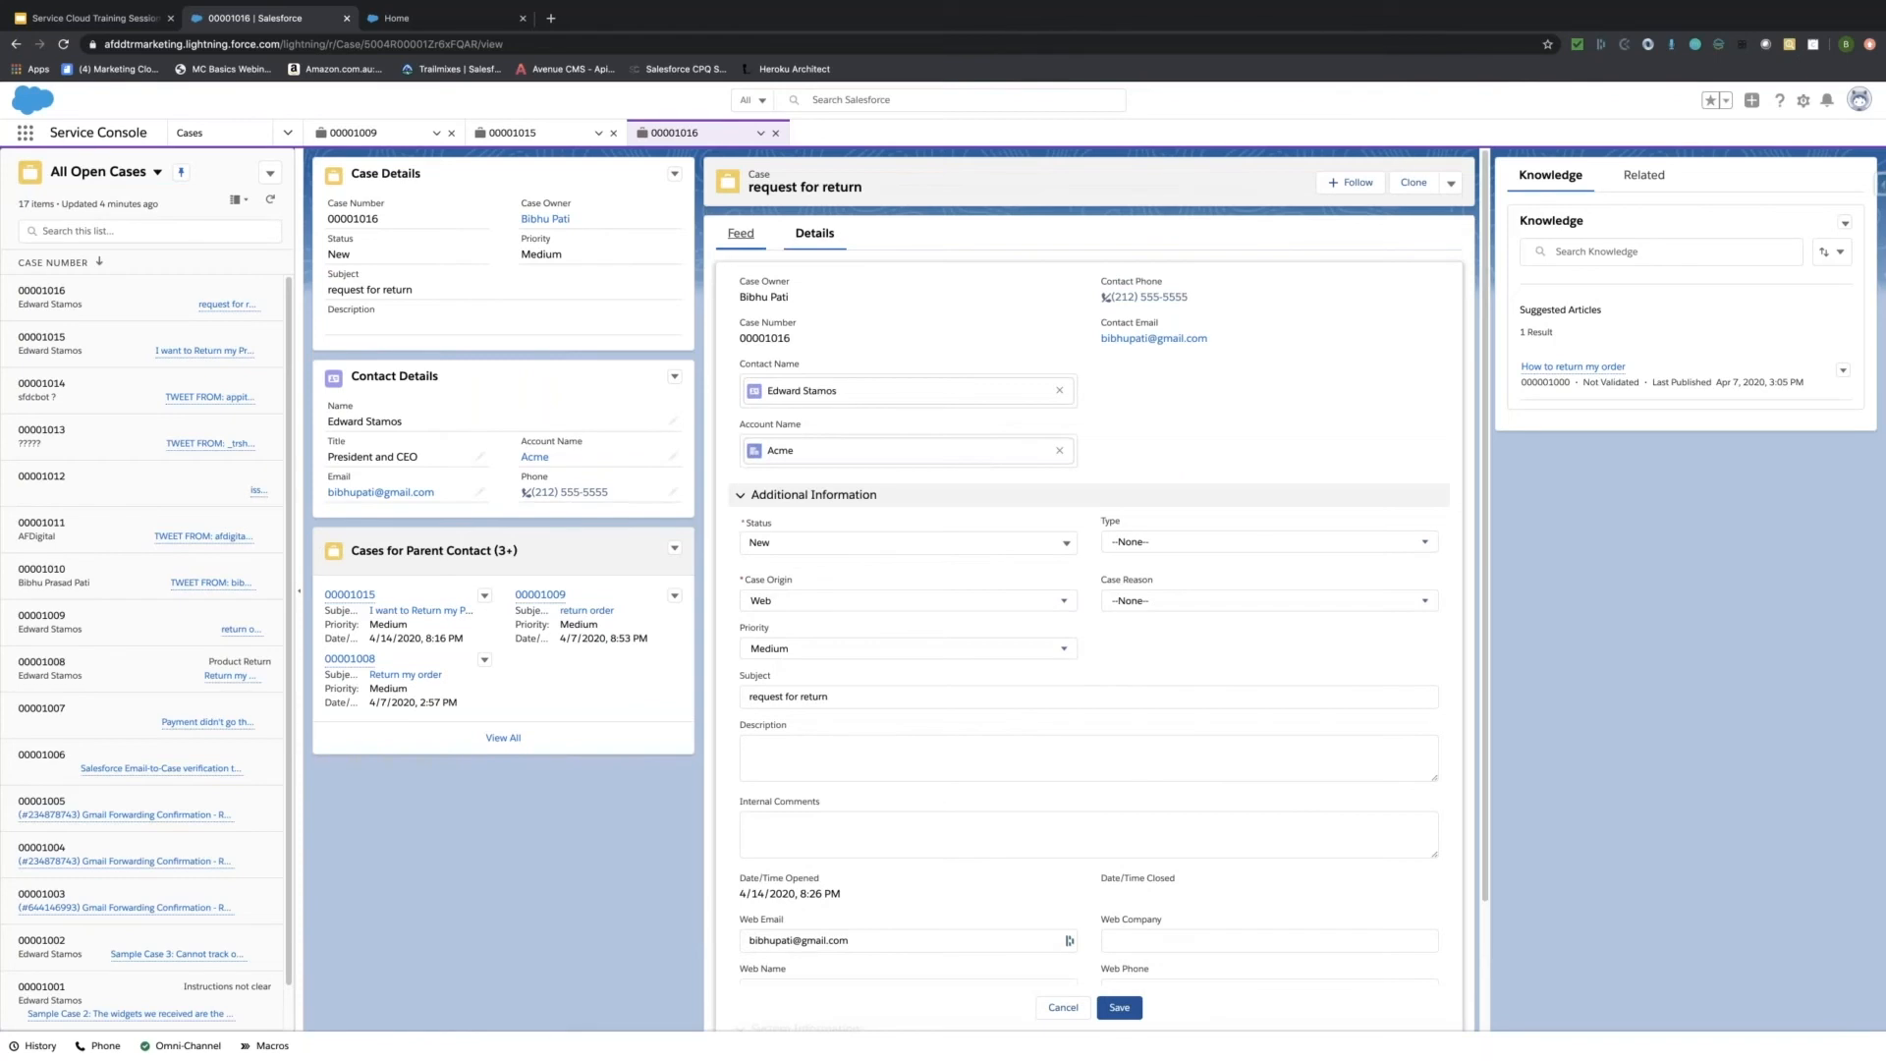
pyautogui.click(741, 232)
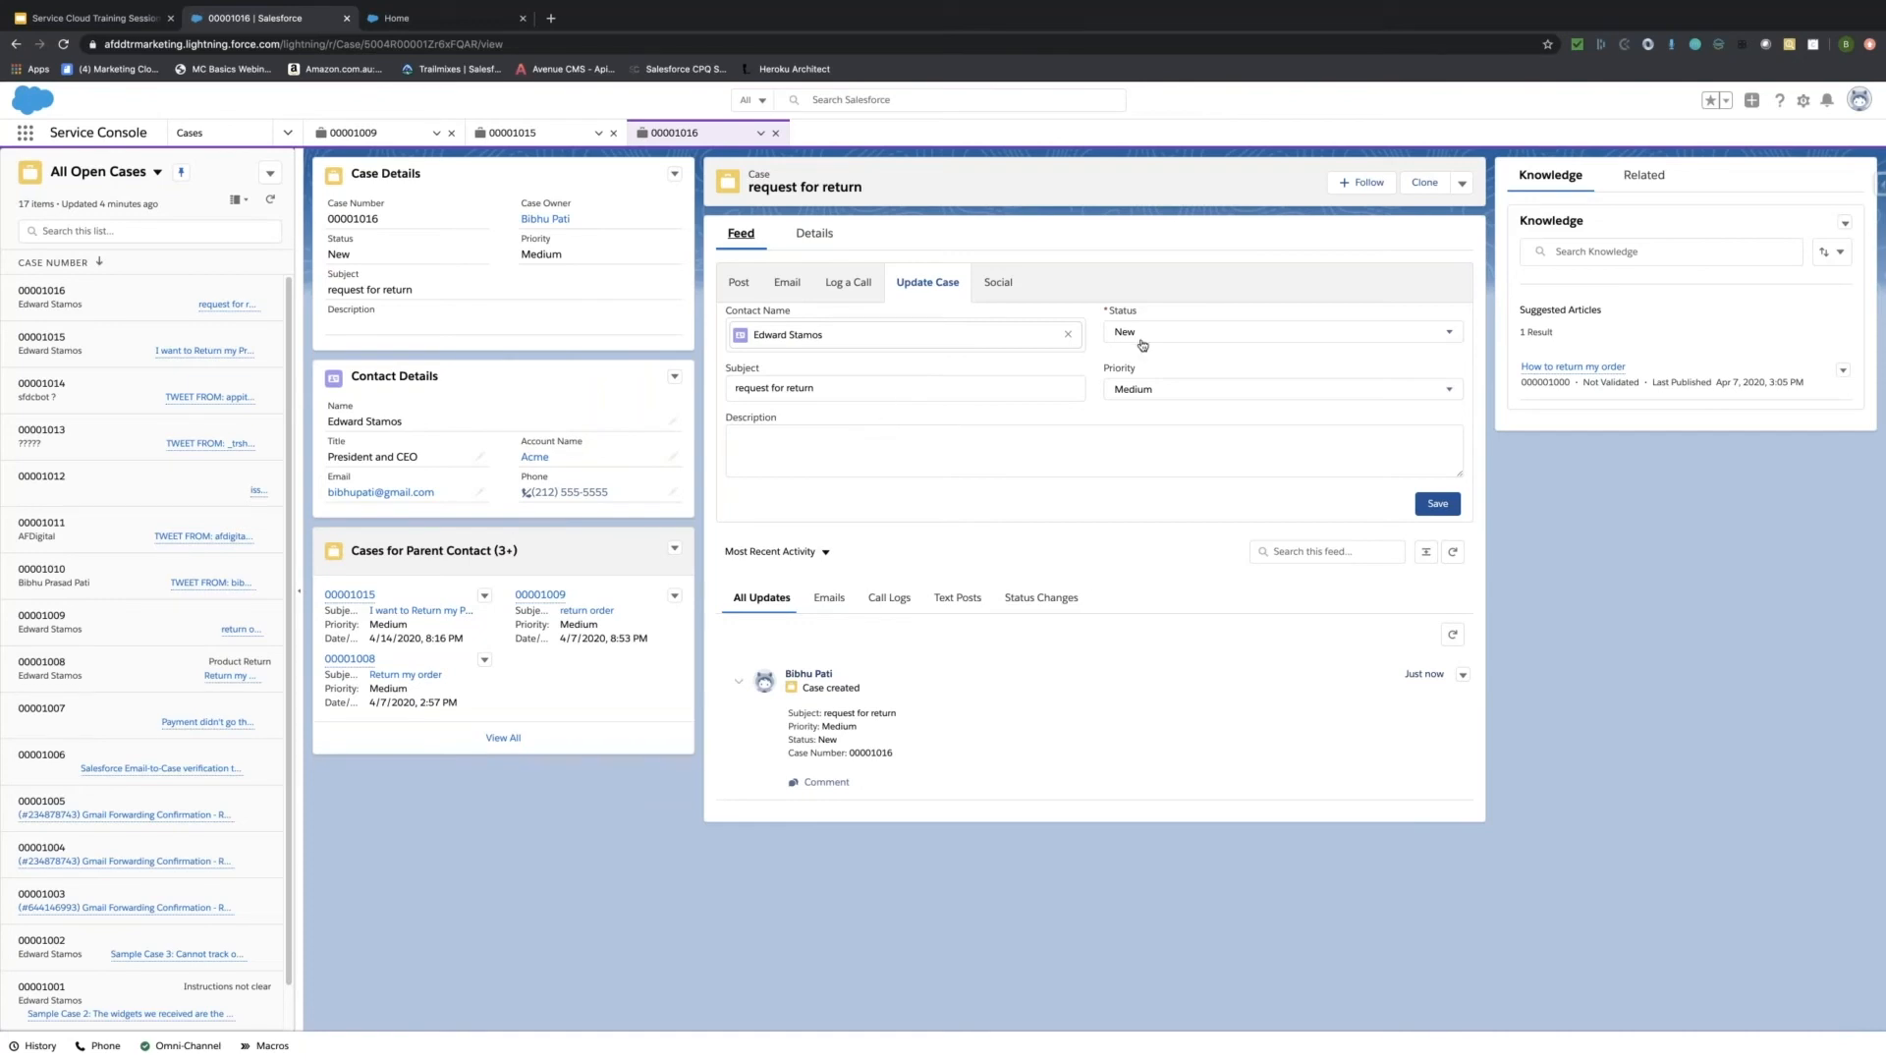
# Set case 00001016's status to In Progress and save the update.
pyautogui.click(1143, 340)
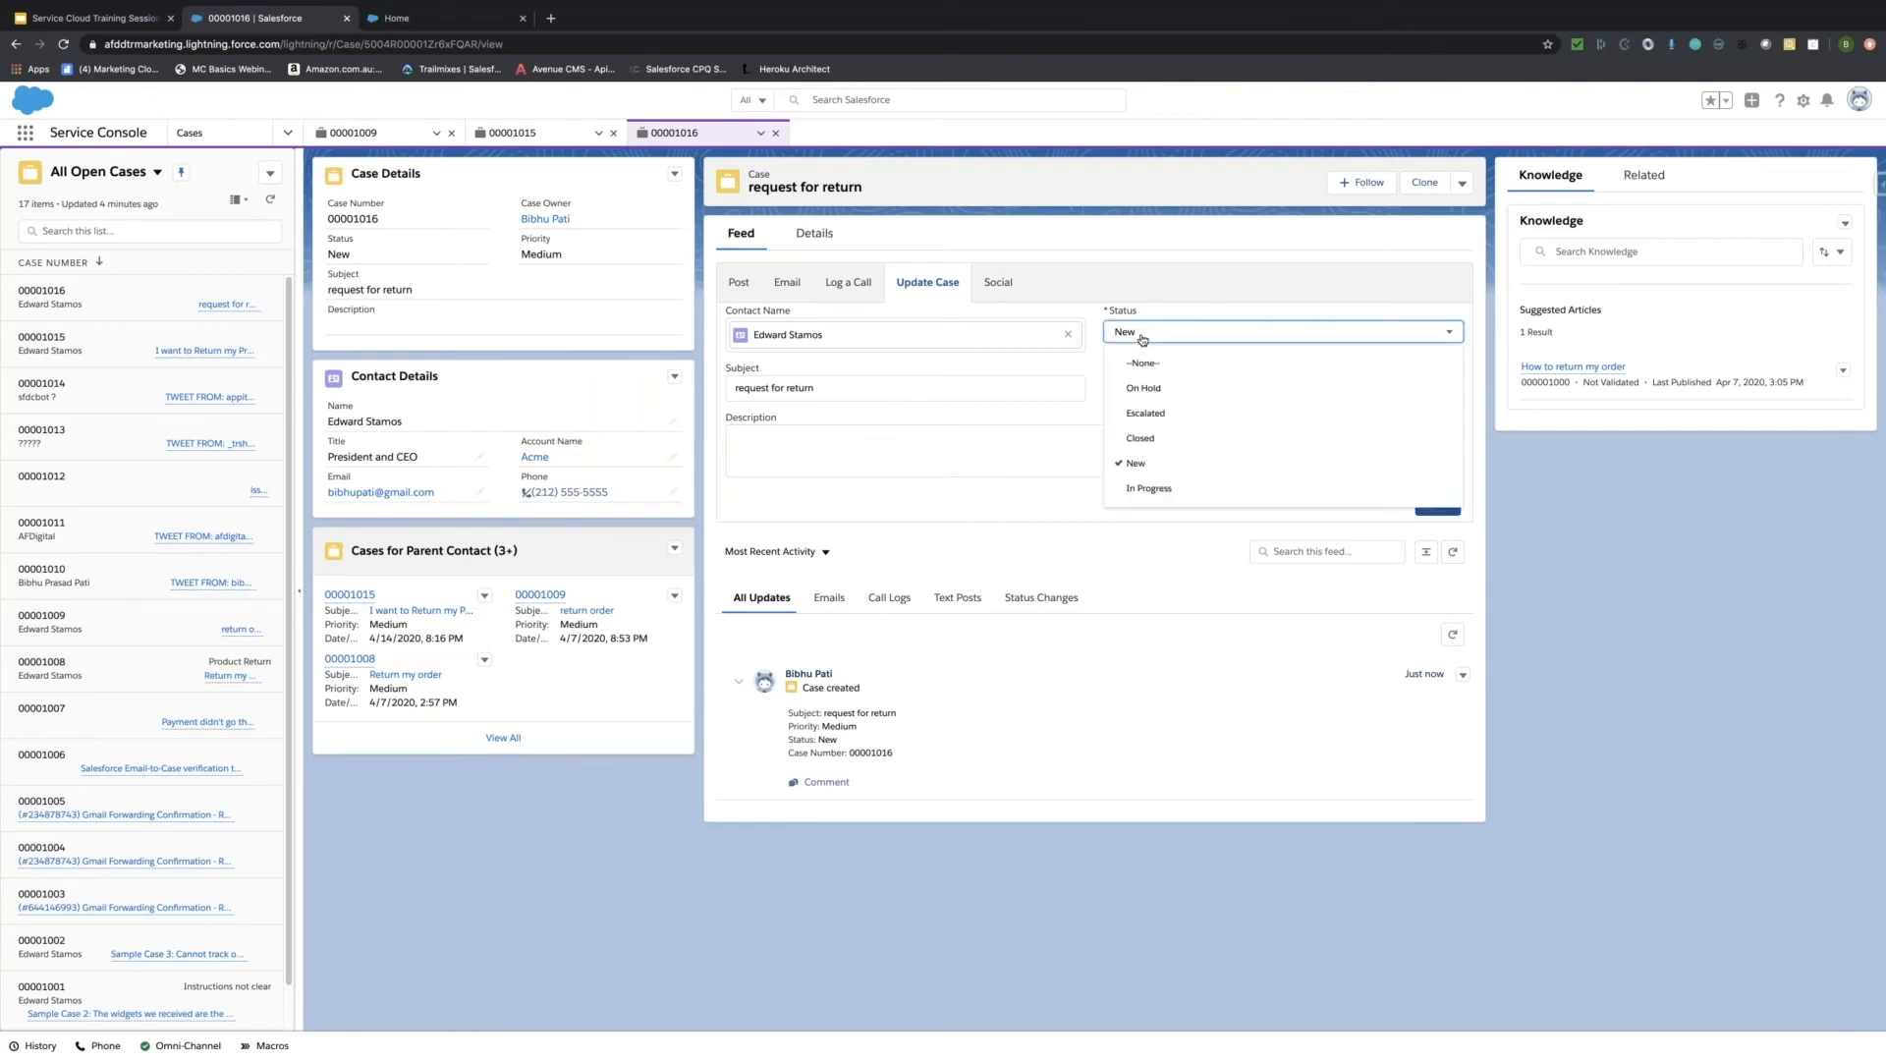
pyautogui.click(1147, 488)
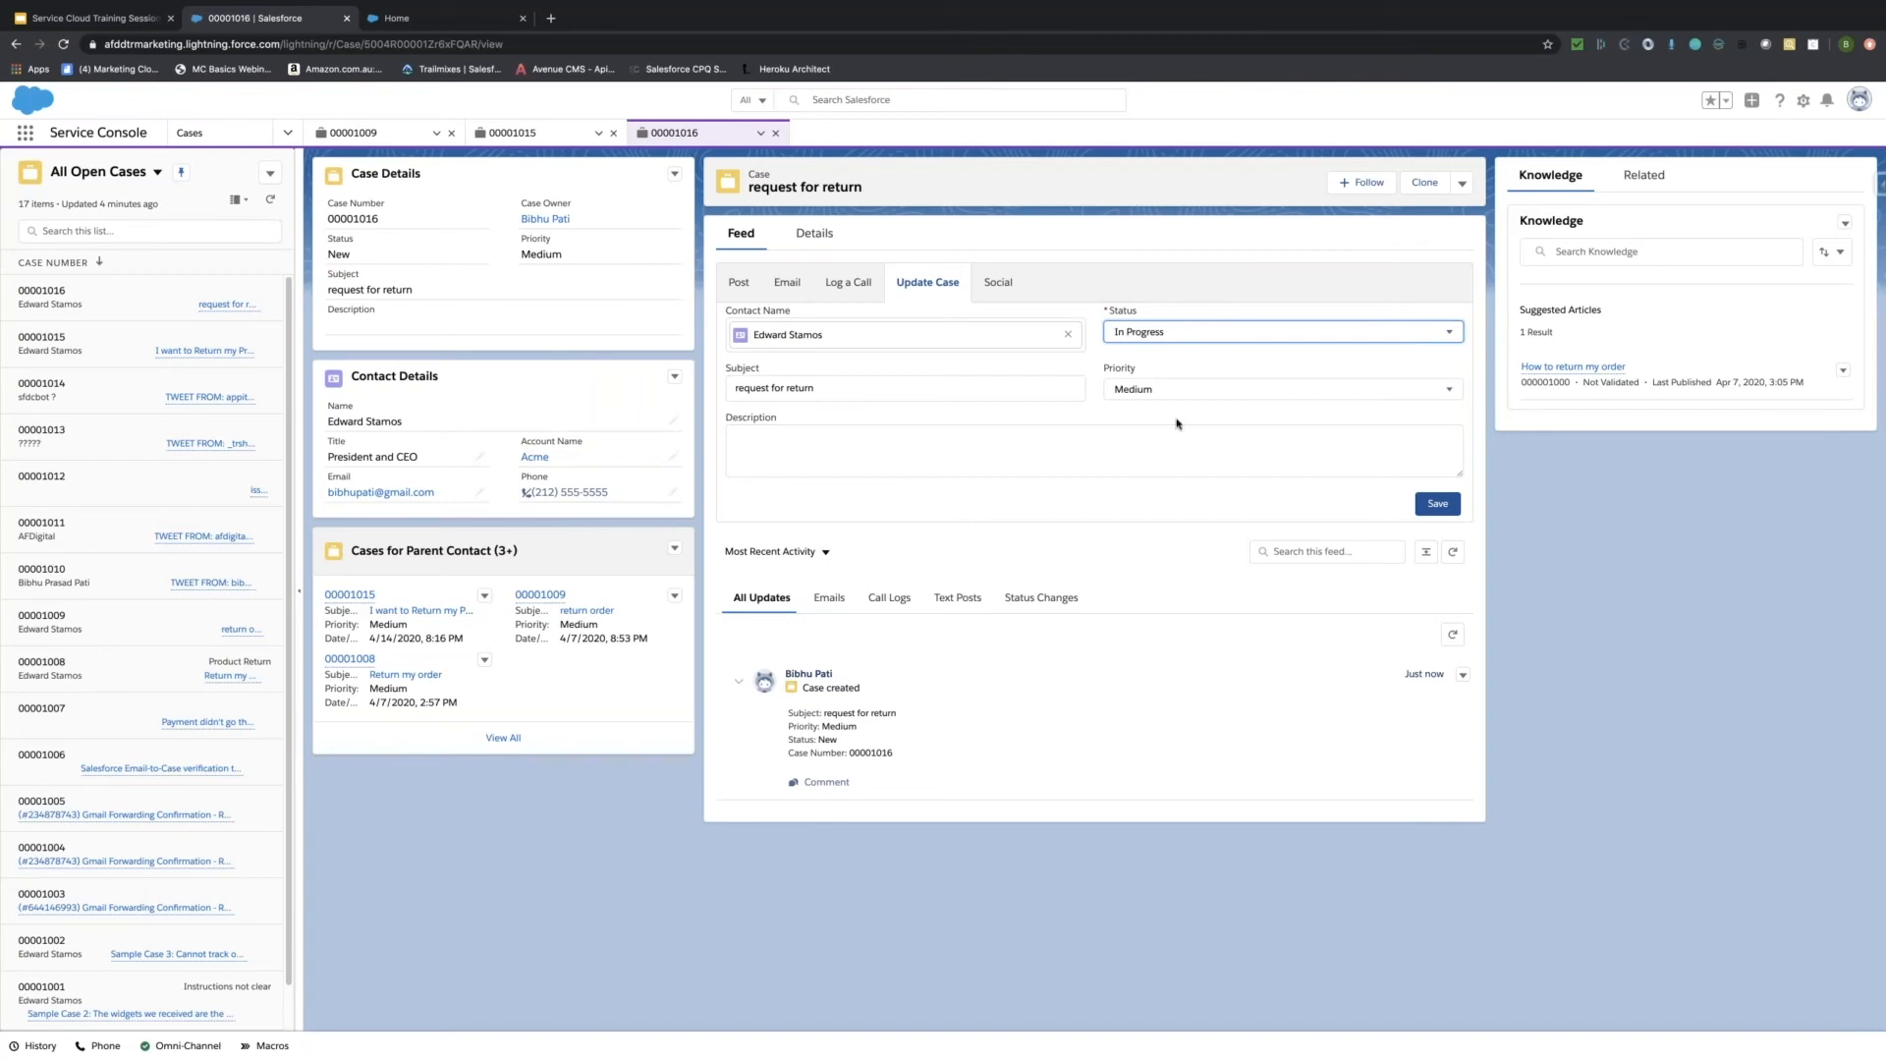
pyautogui.click(1435, 505)
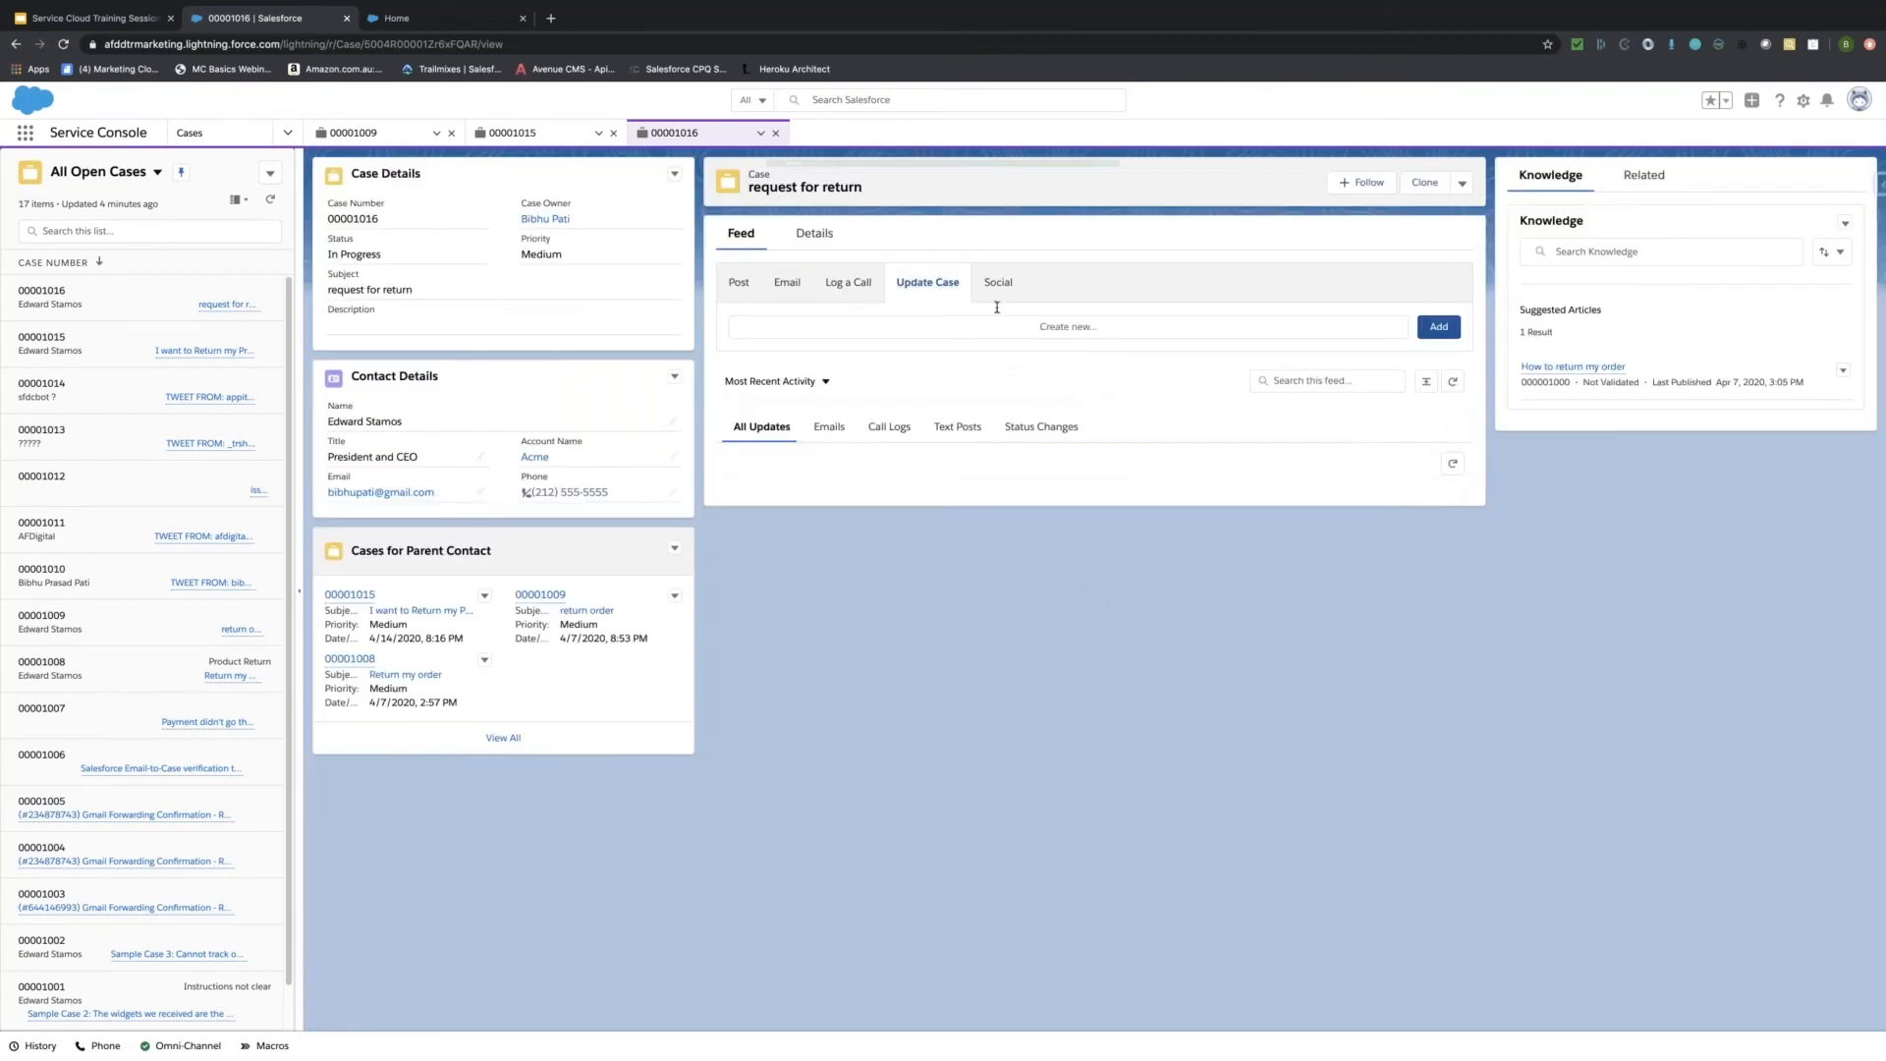
# Reopen Update Case and check the Priority list, leaving it at Medium.
pyautogui.click(927, 283)
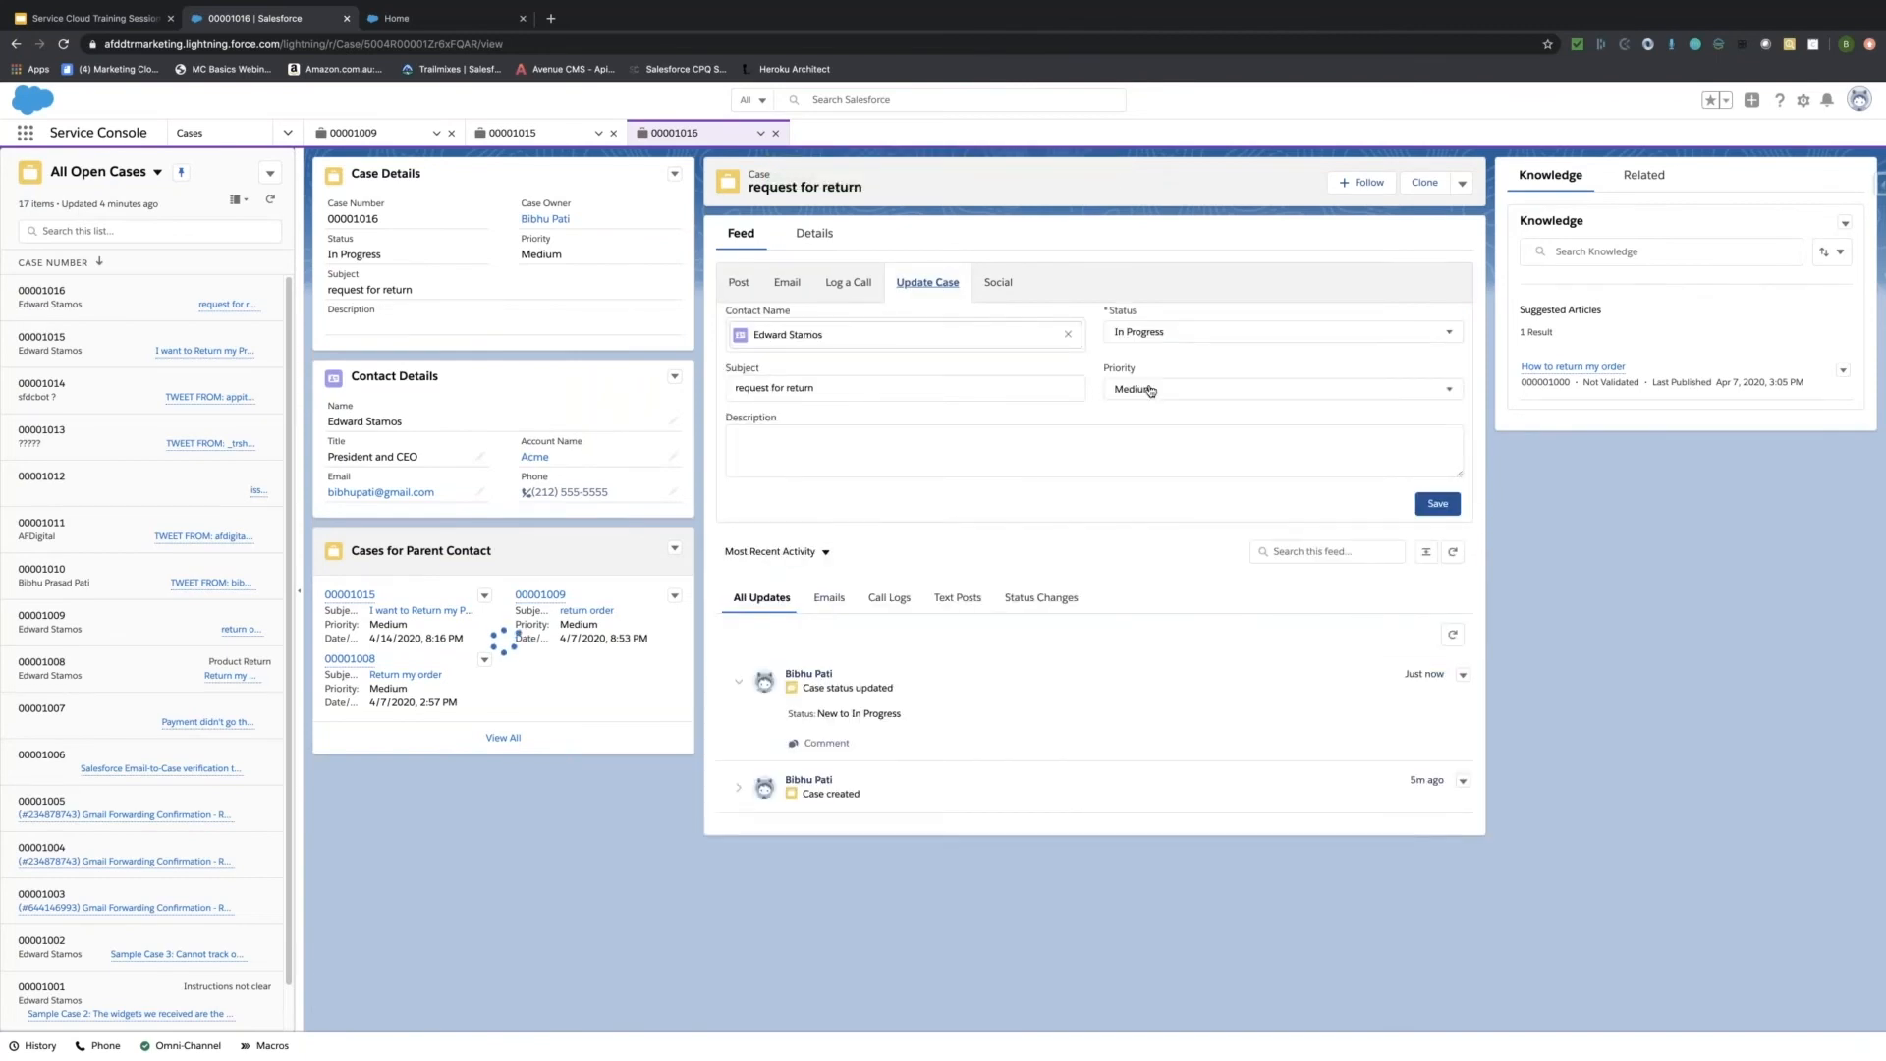
pyautogui.click(1149, 390)
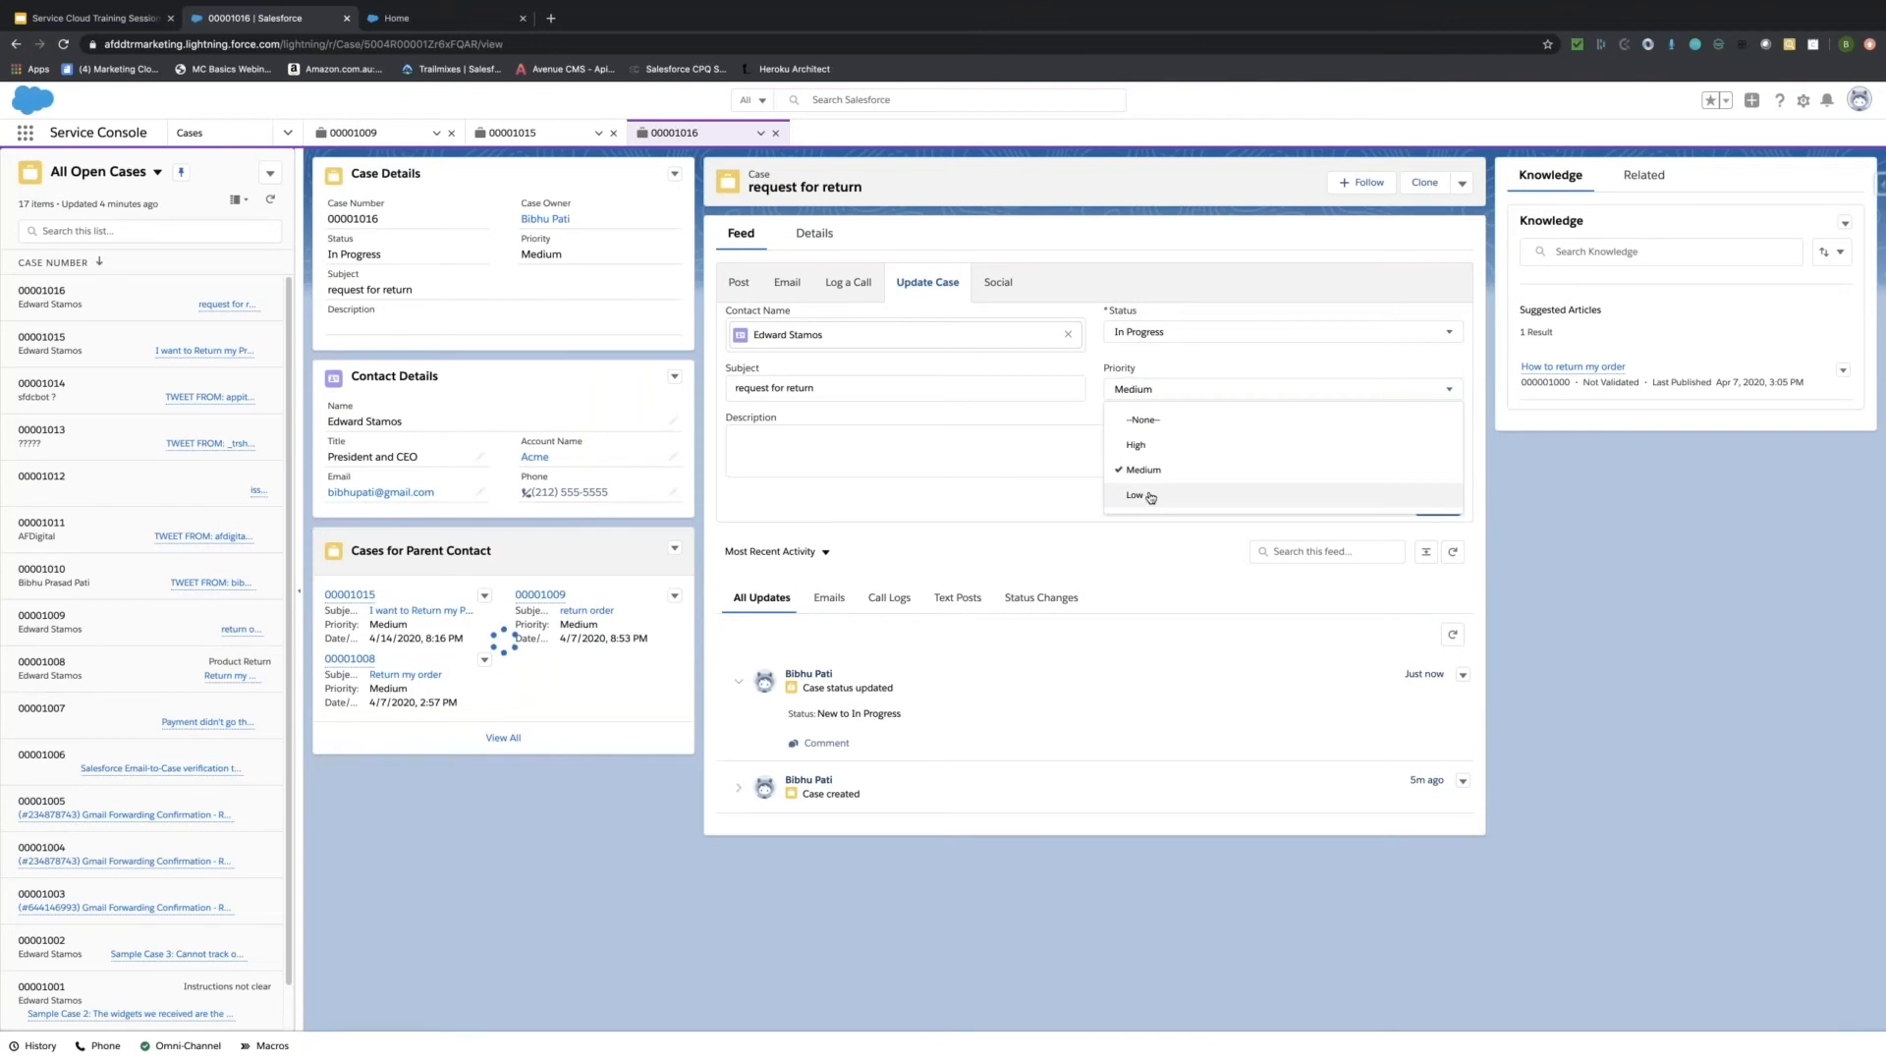
pyautogui.press('Tab')
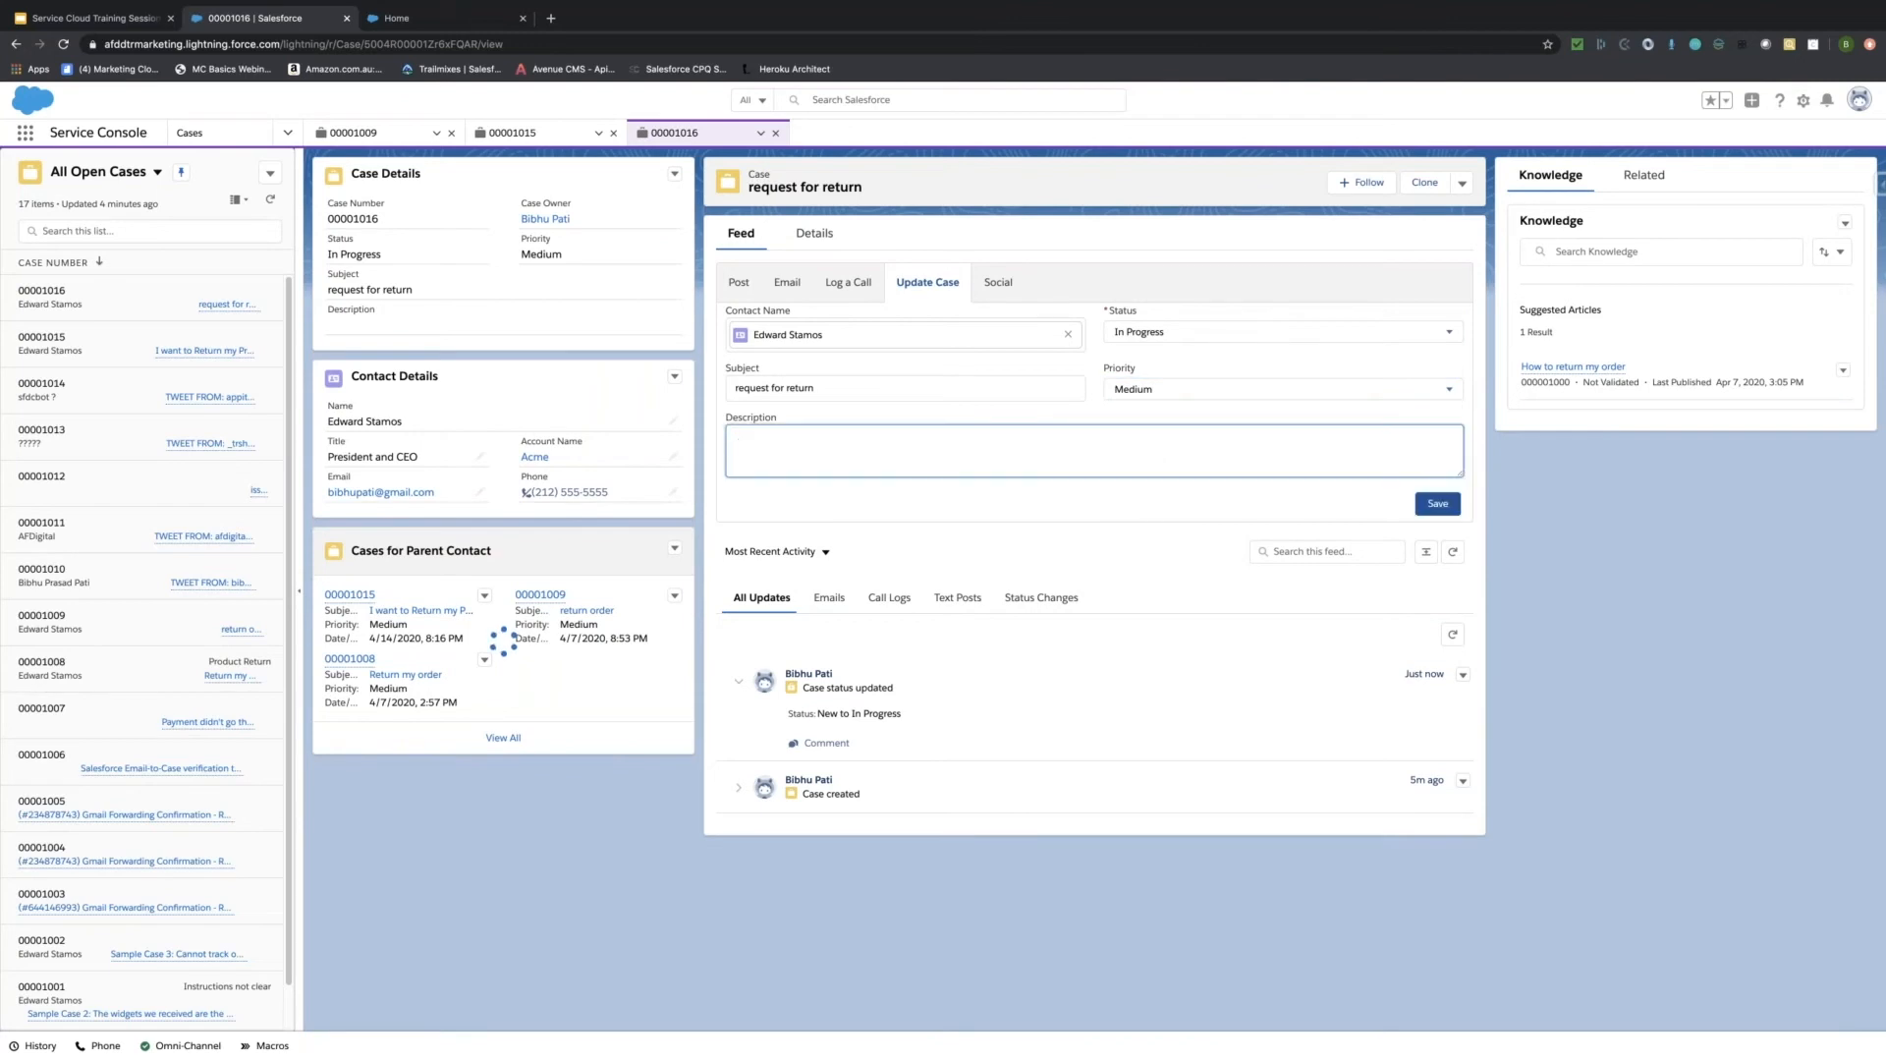
pyautogui.click(996, 285)
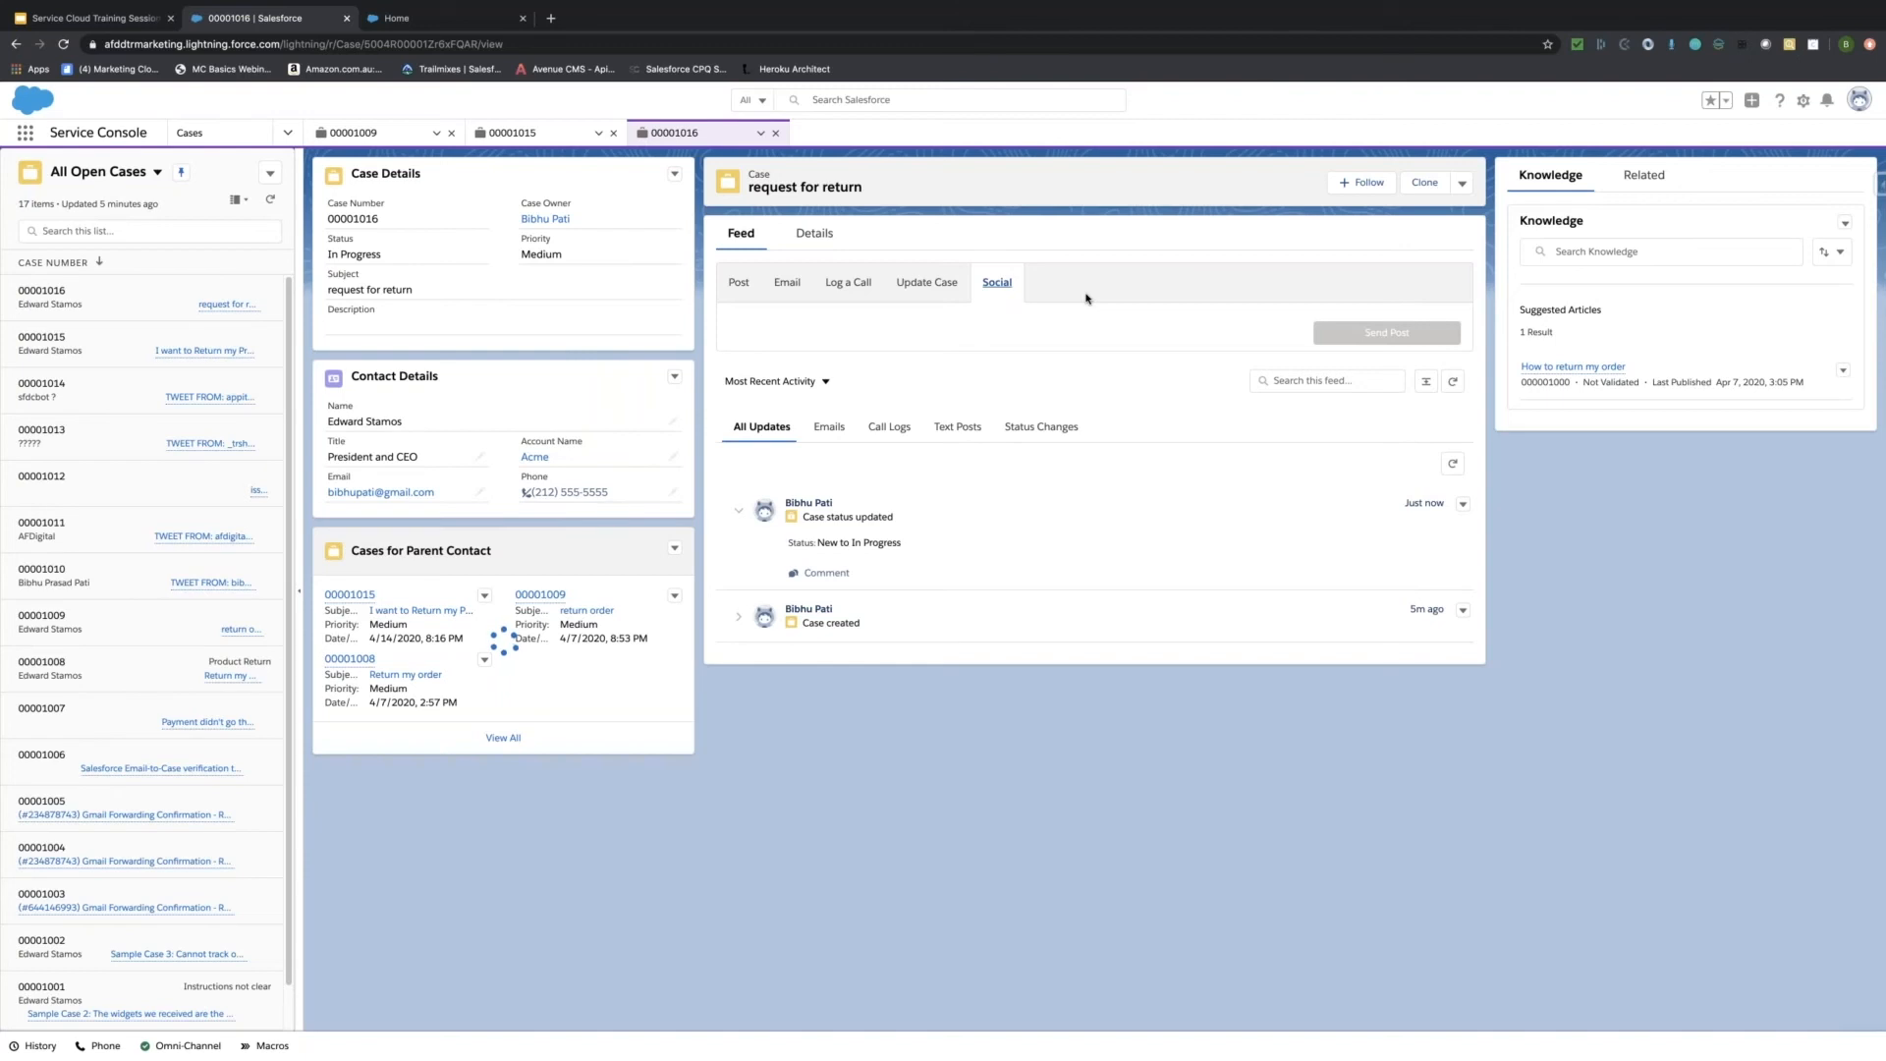
# Cycle the feed filters from Emails to Status Changes, return to All Updates, then open Omni-Channel.
pyautogui.click(854, 428)
pyautogui.click(904, 438)
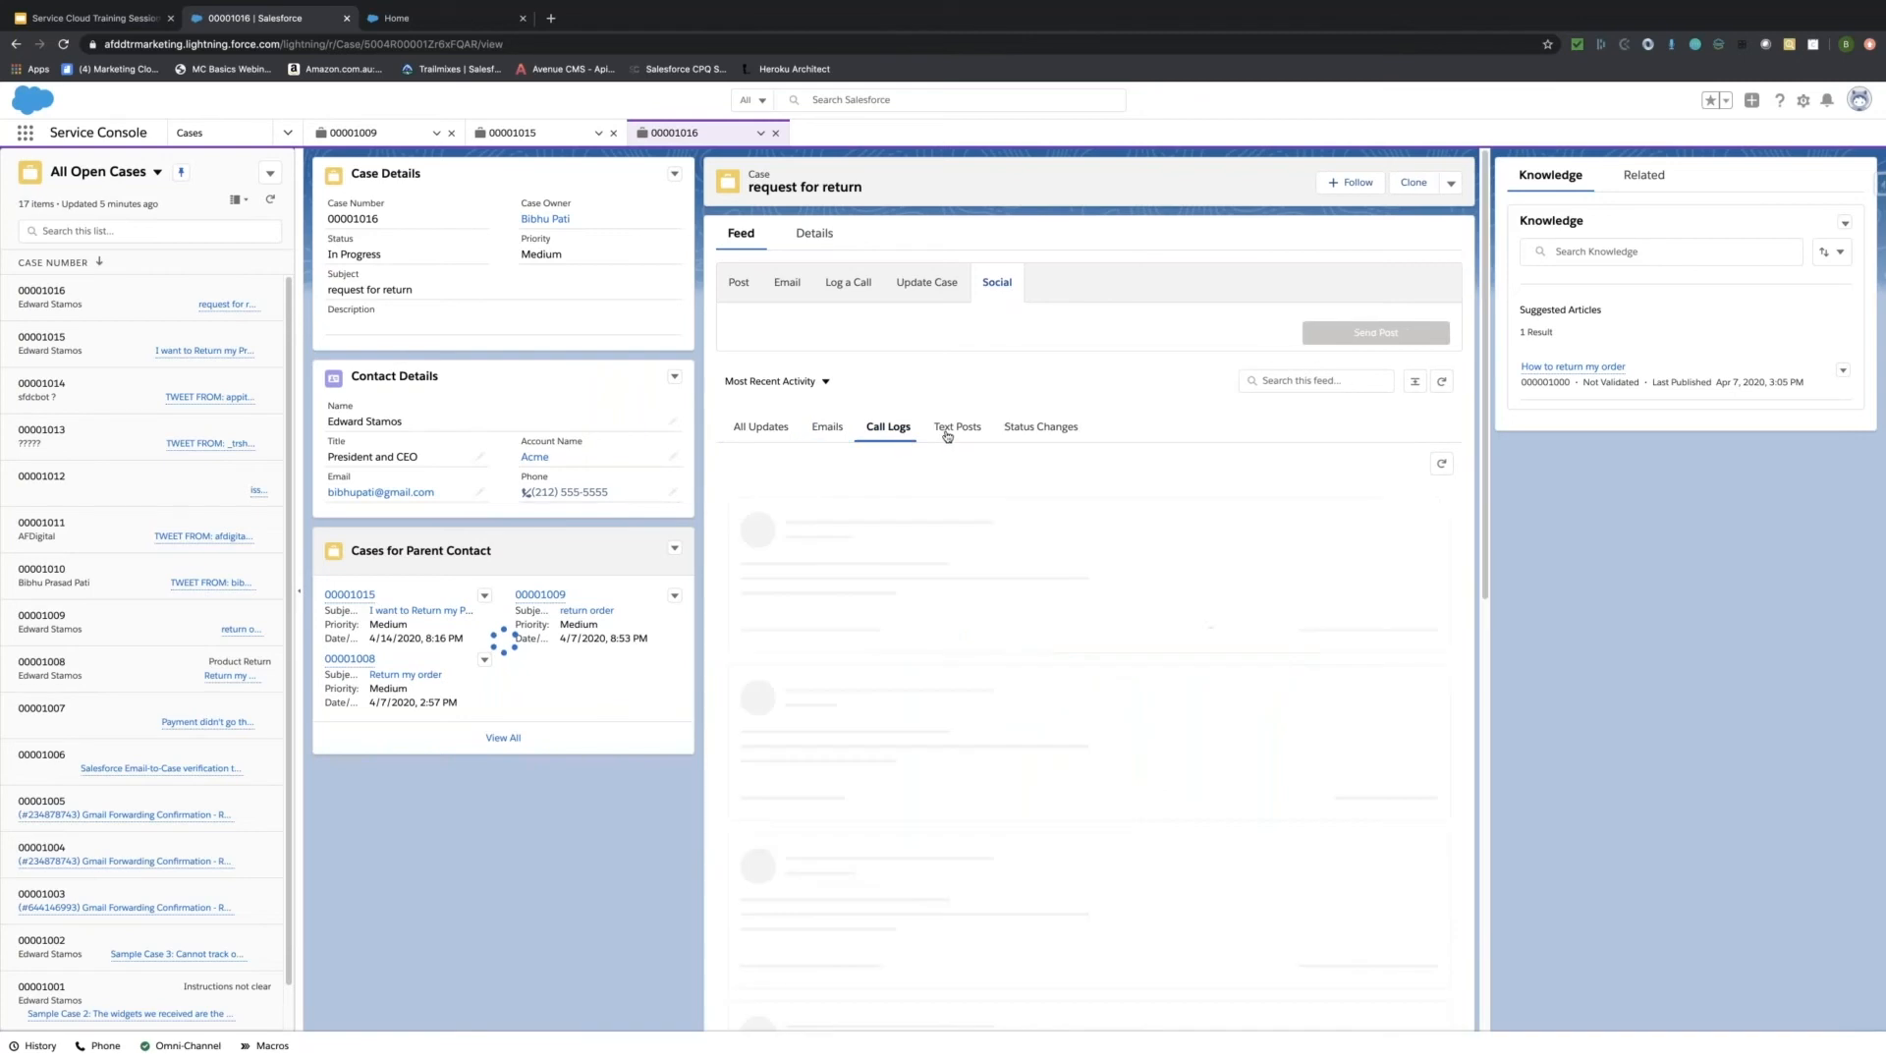
pyautogui.click(949, 430)
pyautogui.click(1021, 429)
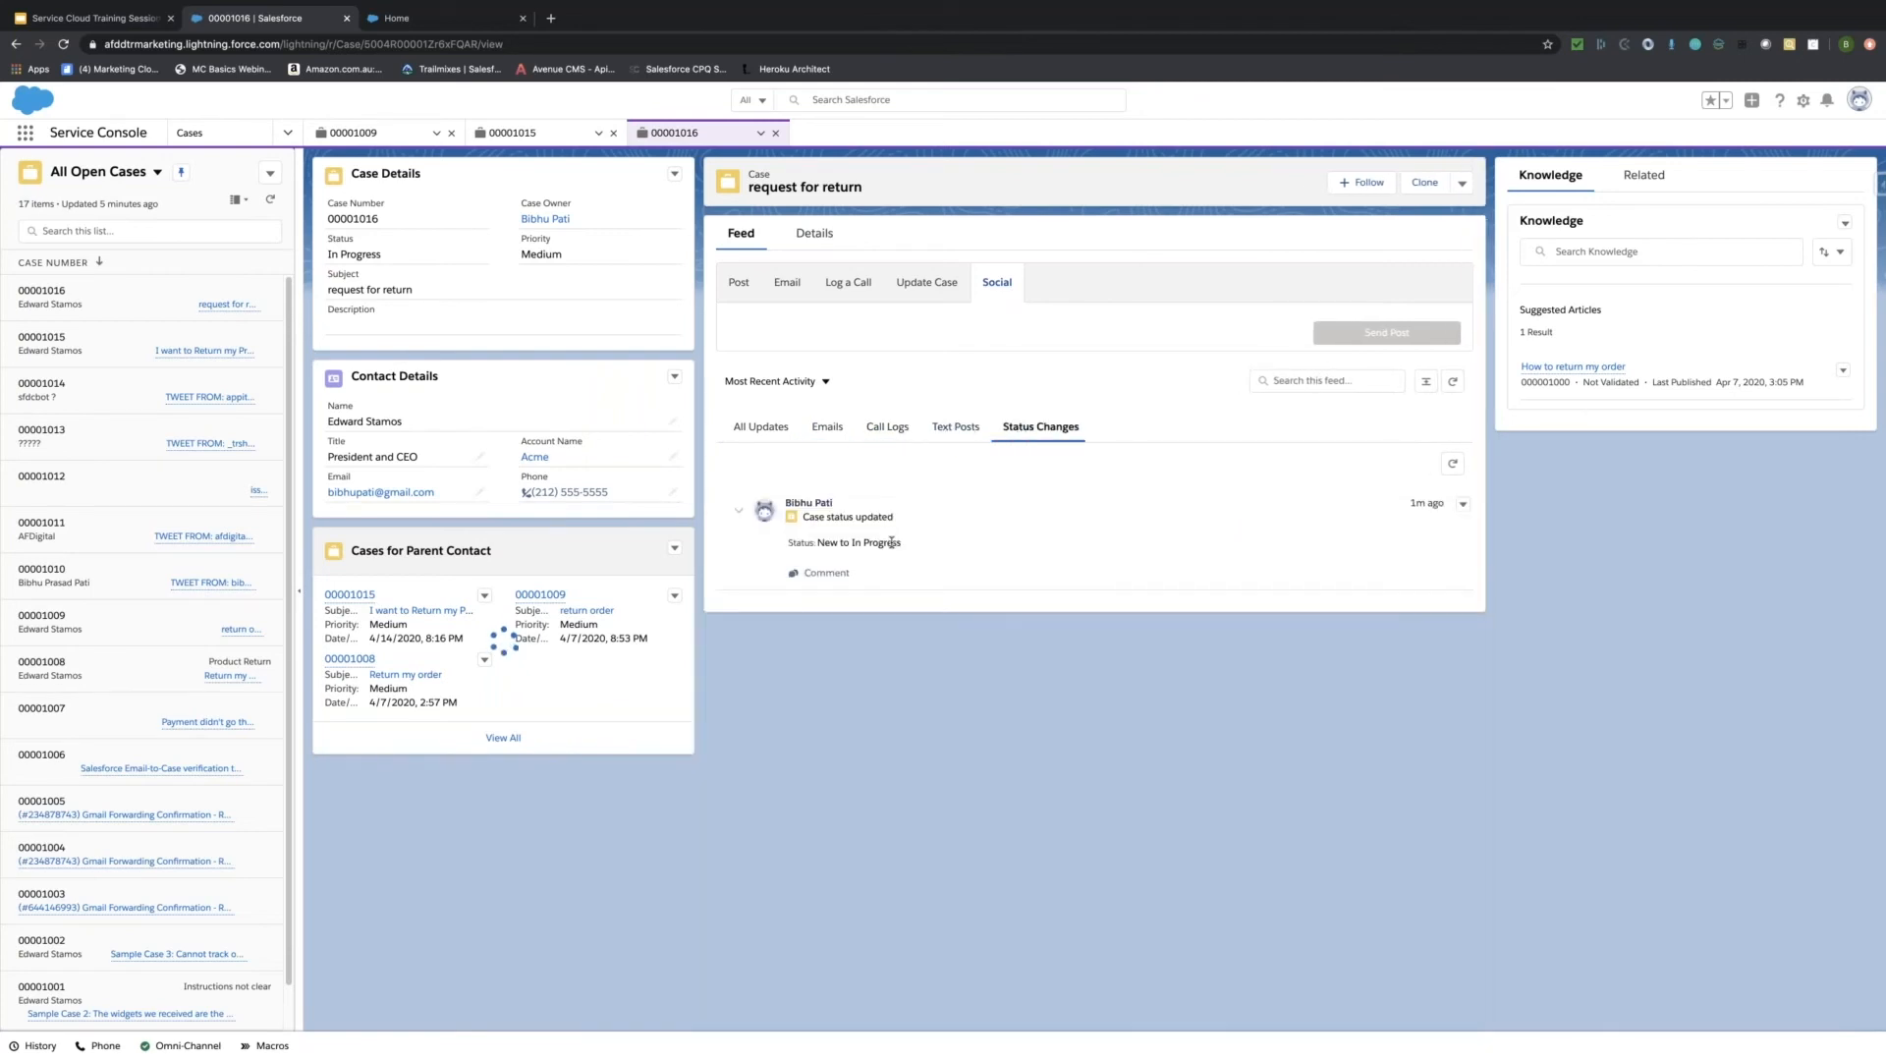
pyautogui.click(763, 429)
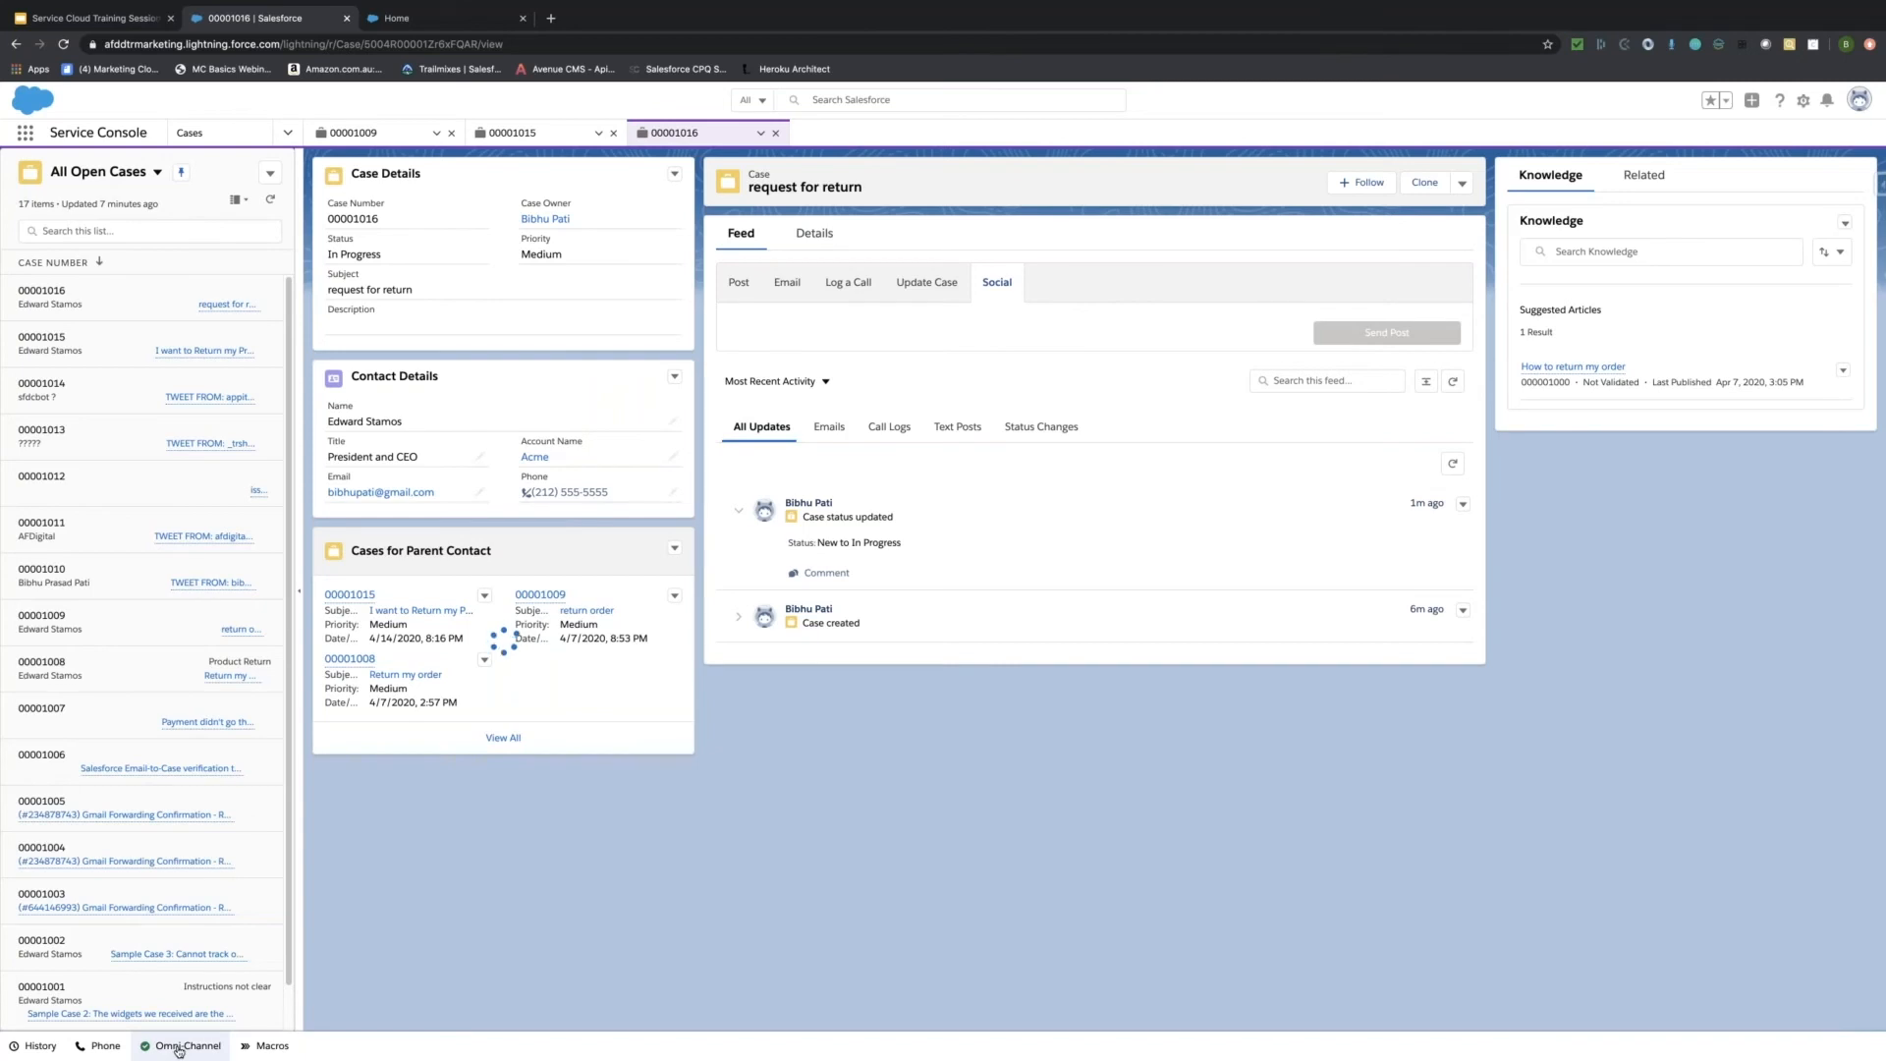
pyautogui.click(178, 1047)
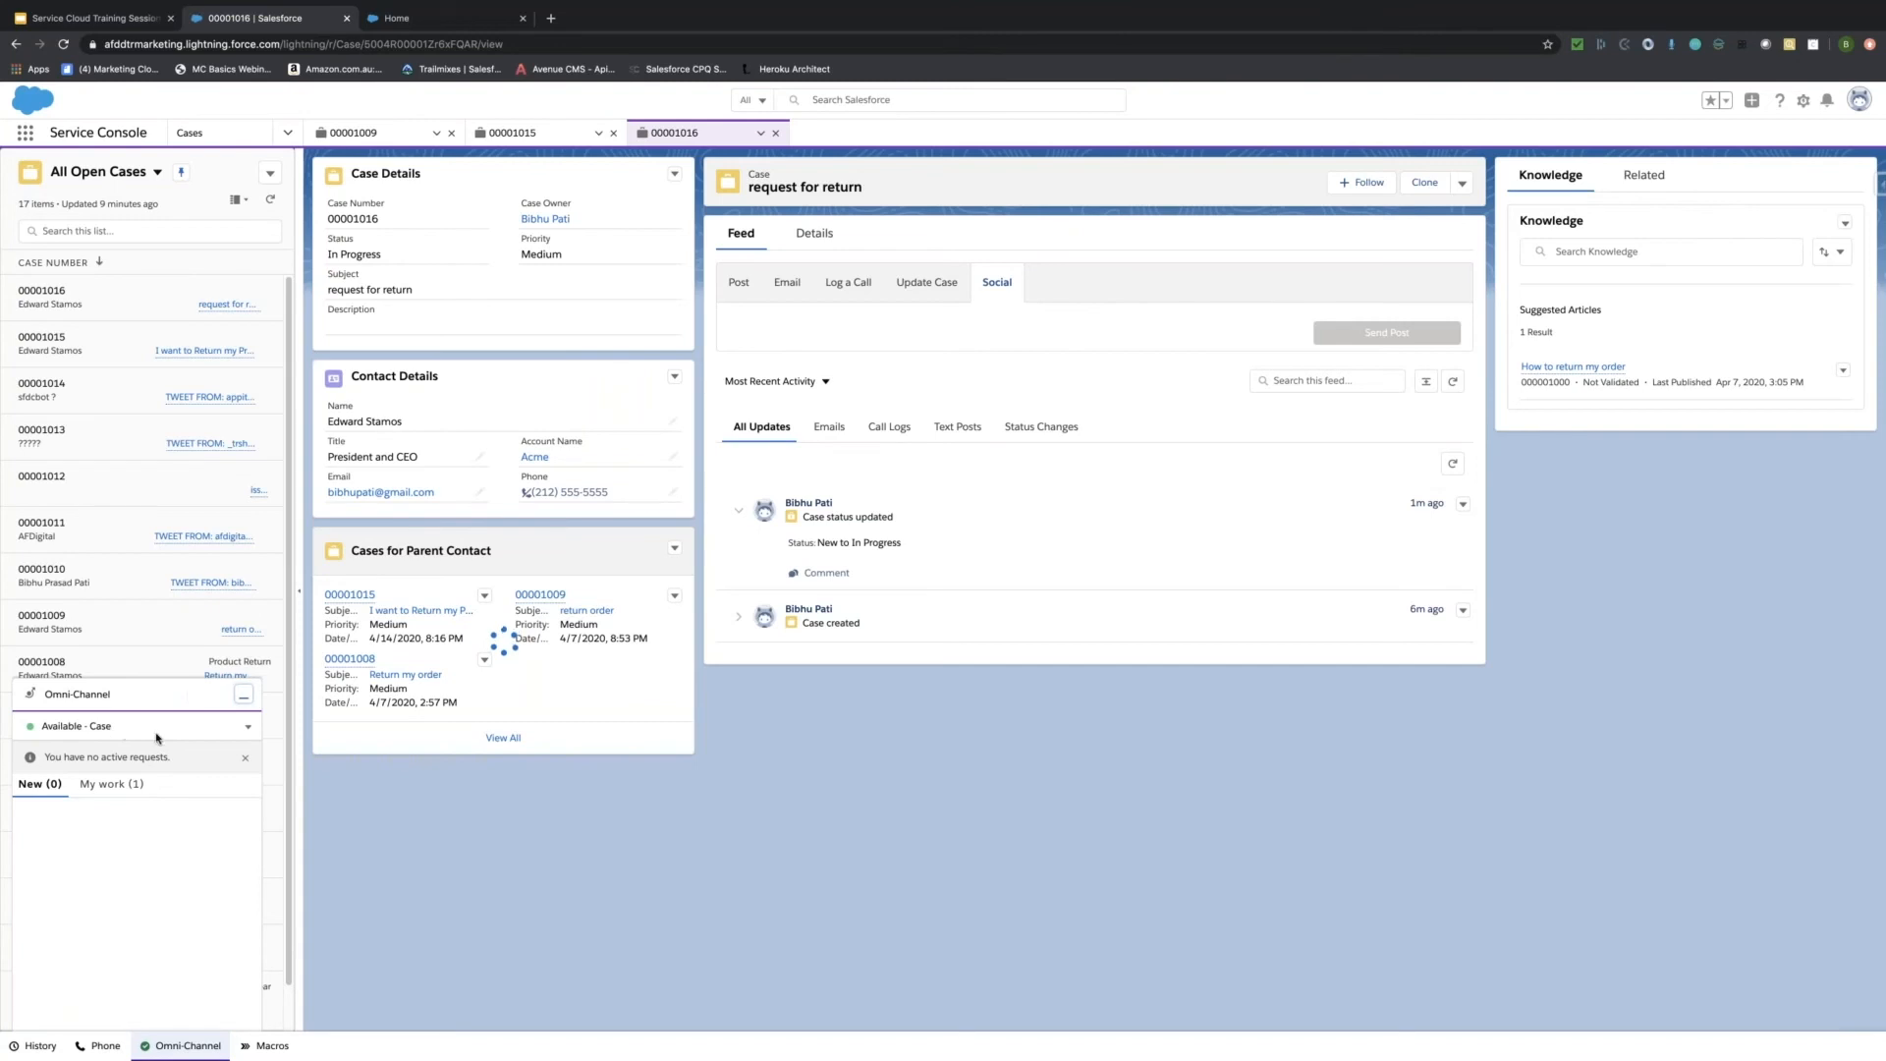
# Show the Omni-Channel presence statuses: Available - Case, Available - Chat, Busy, On Break, Offline.
pyautogui.click(247, 729)
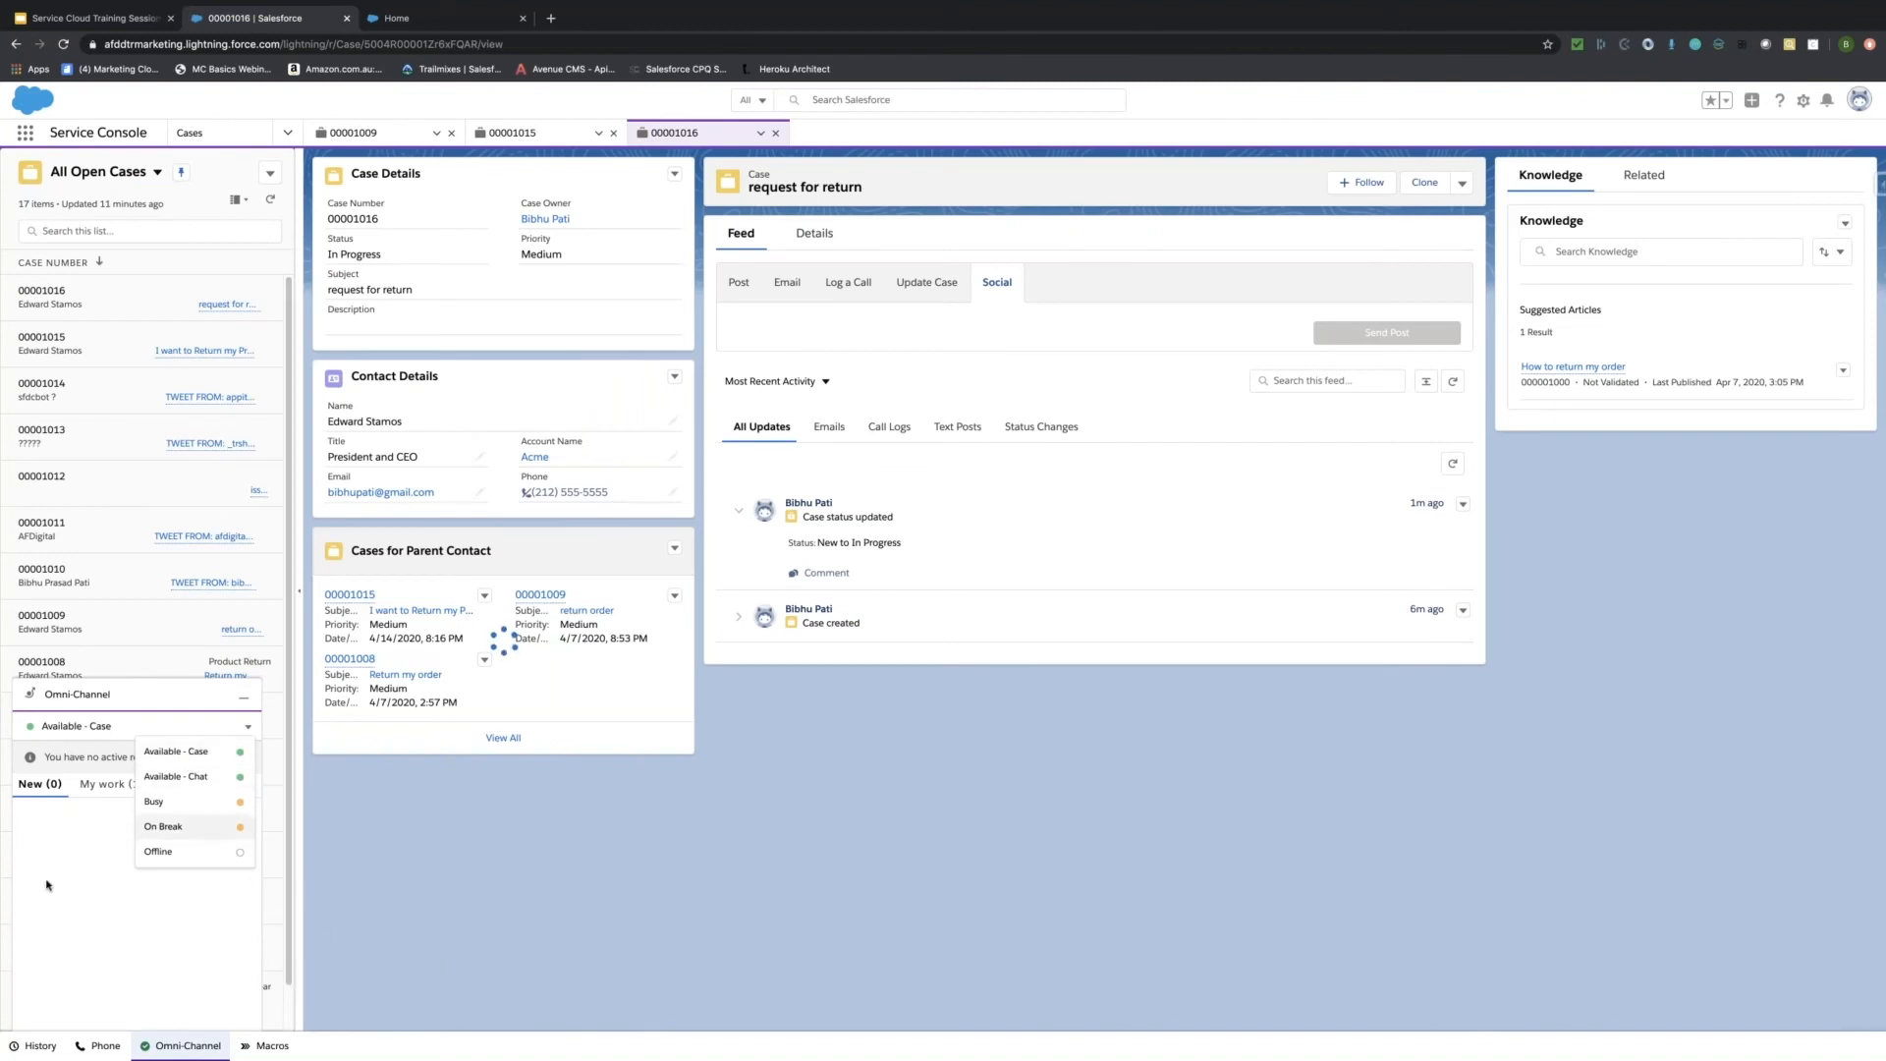
# Open the History panel listing recently opened case and contact tabs.
pyautogui.click(34, 1047)
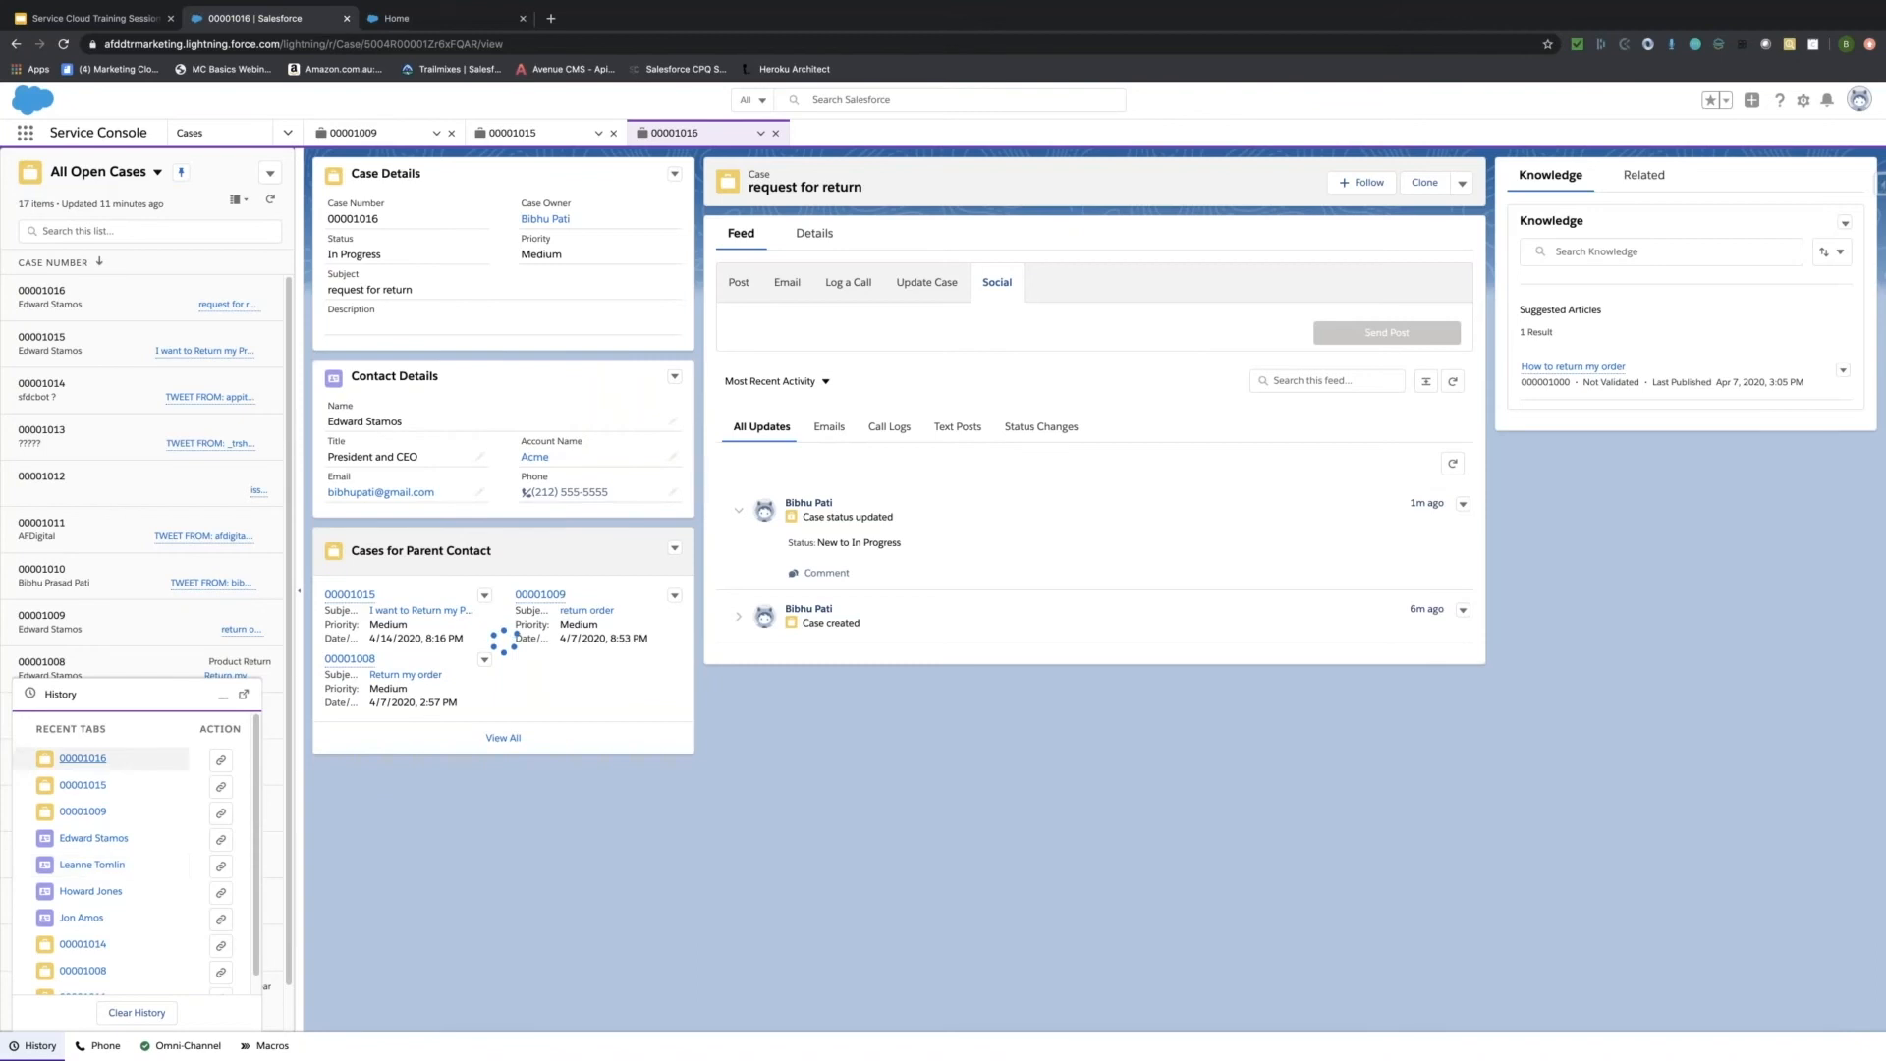
# Minimize the History panel to return to the return-request case.
pyautogui.click(223, 694)
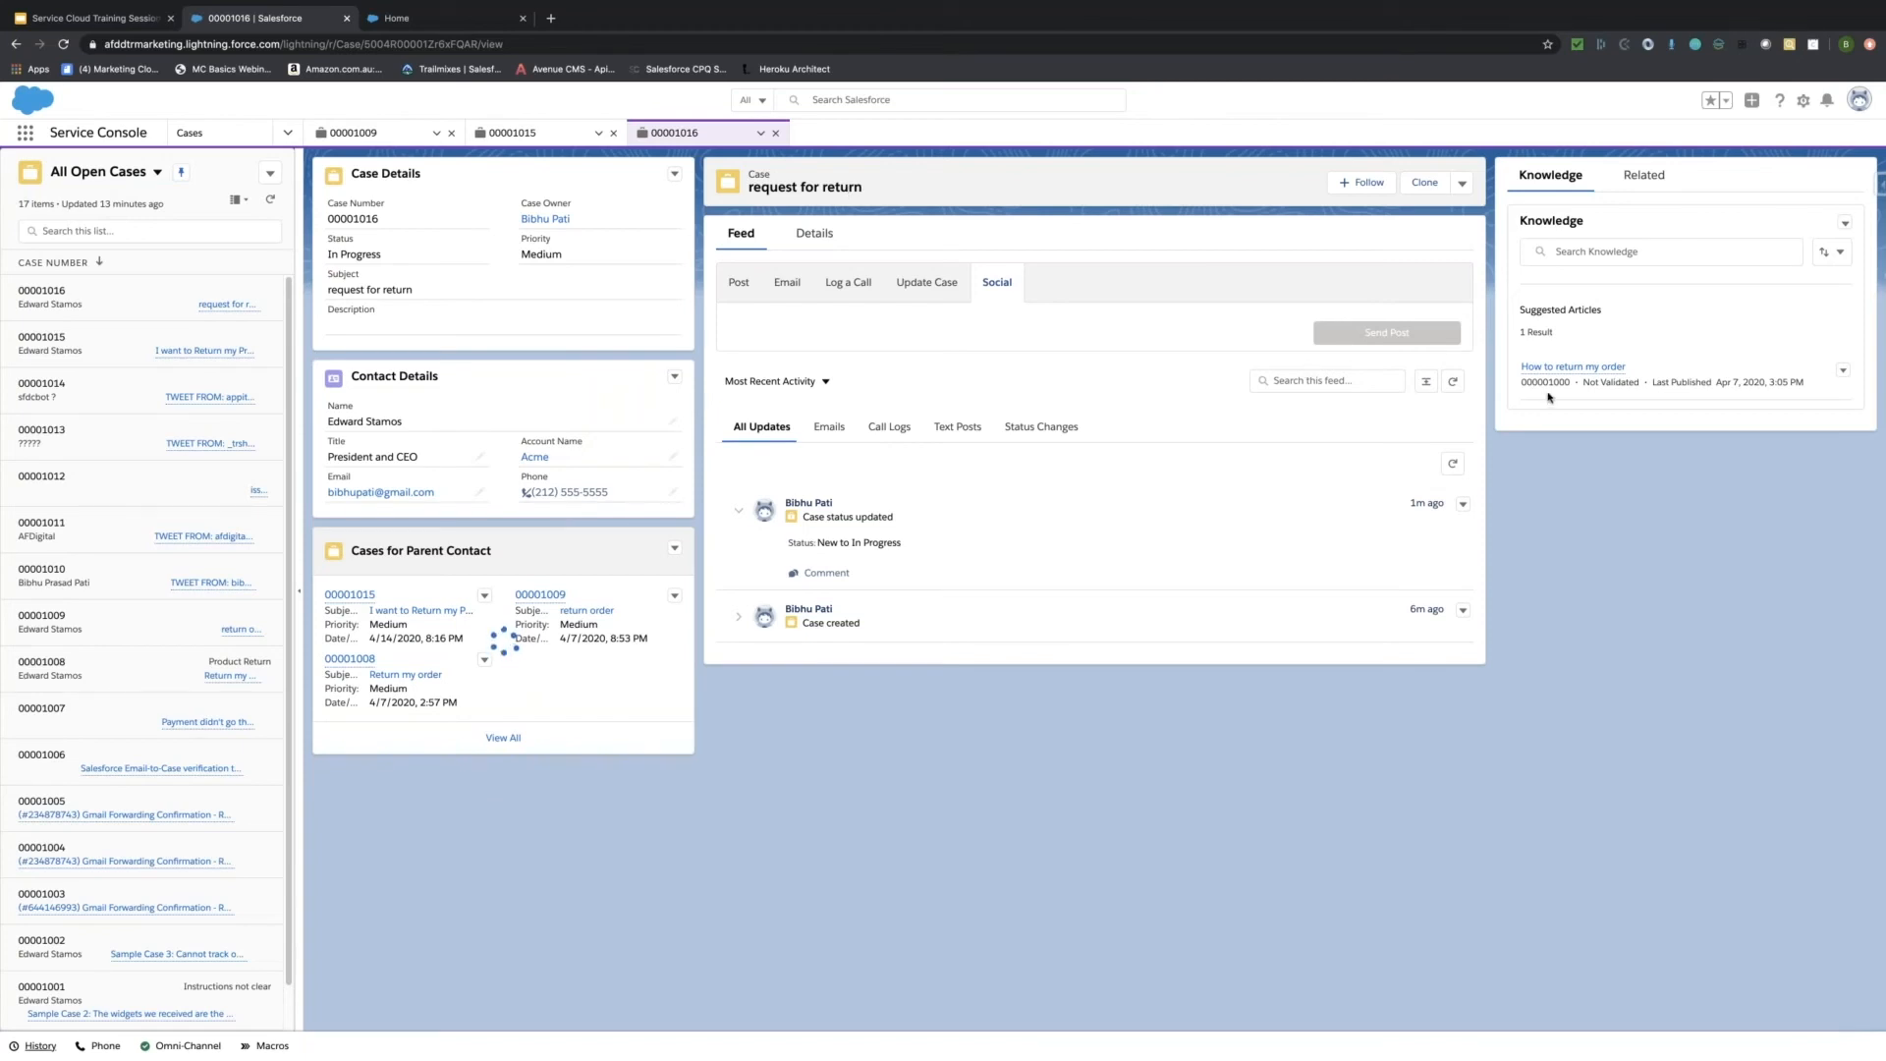
pyautogui.moveTo(1573, 366)
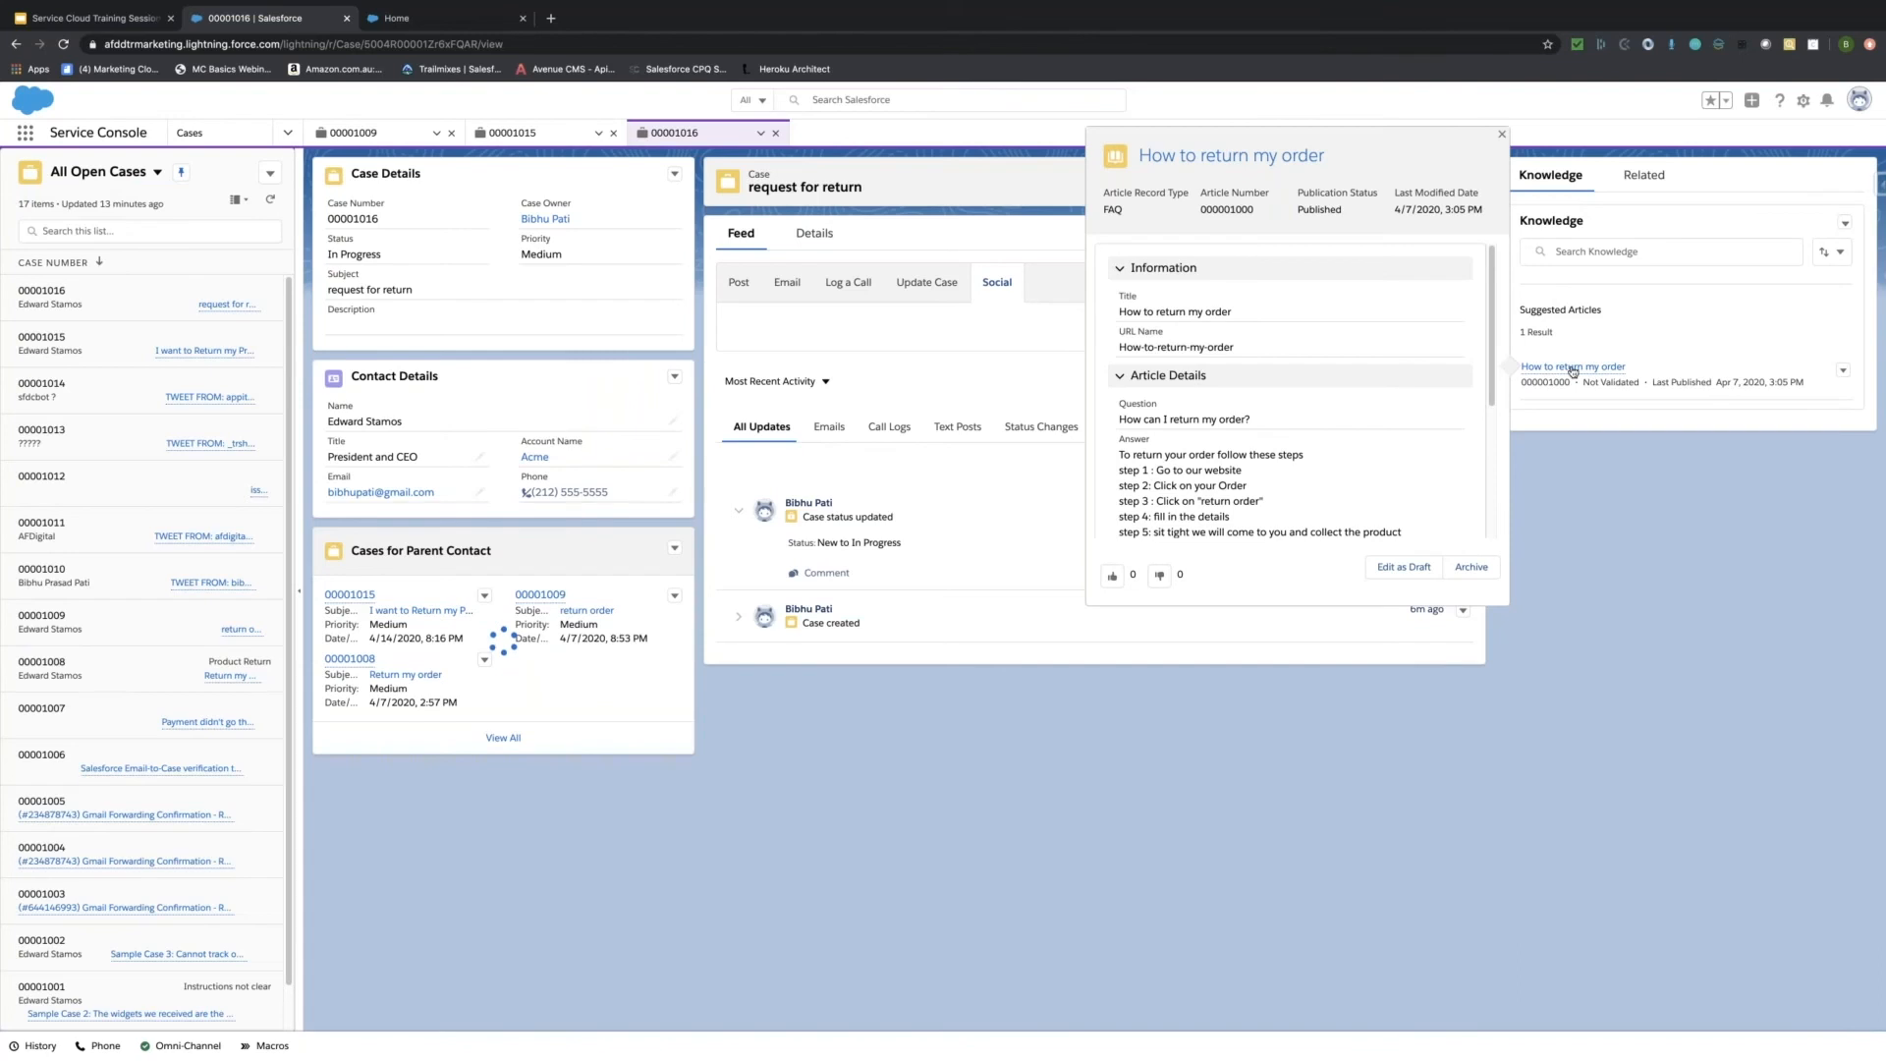
pyautogui.scroll(-2, 1252, 476)
# Open the action menu of the suggested 'How to return my order' Knowledge article.
pyautogui.click(1573, 251)
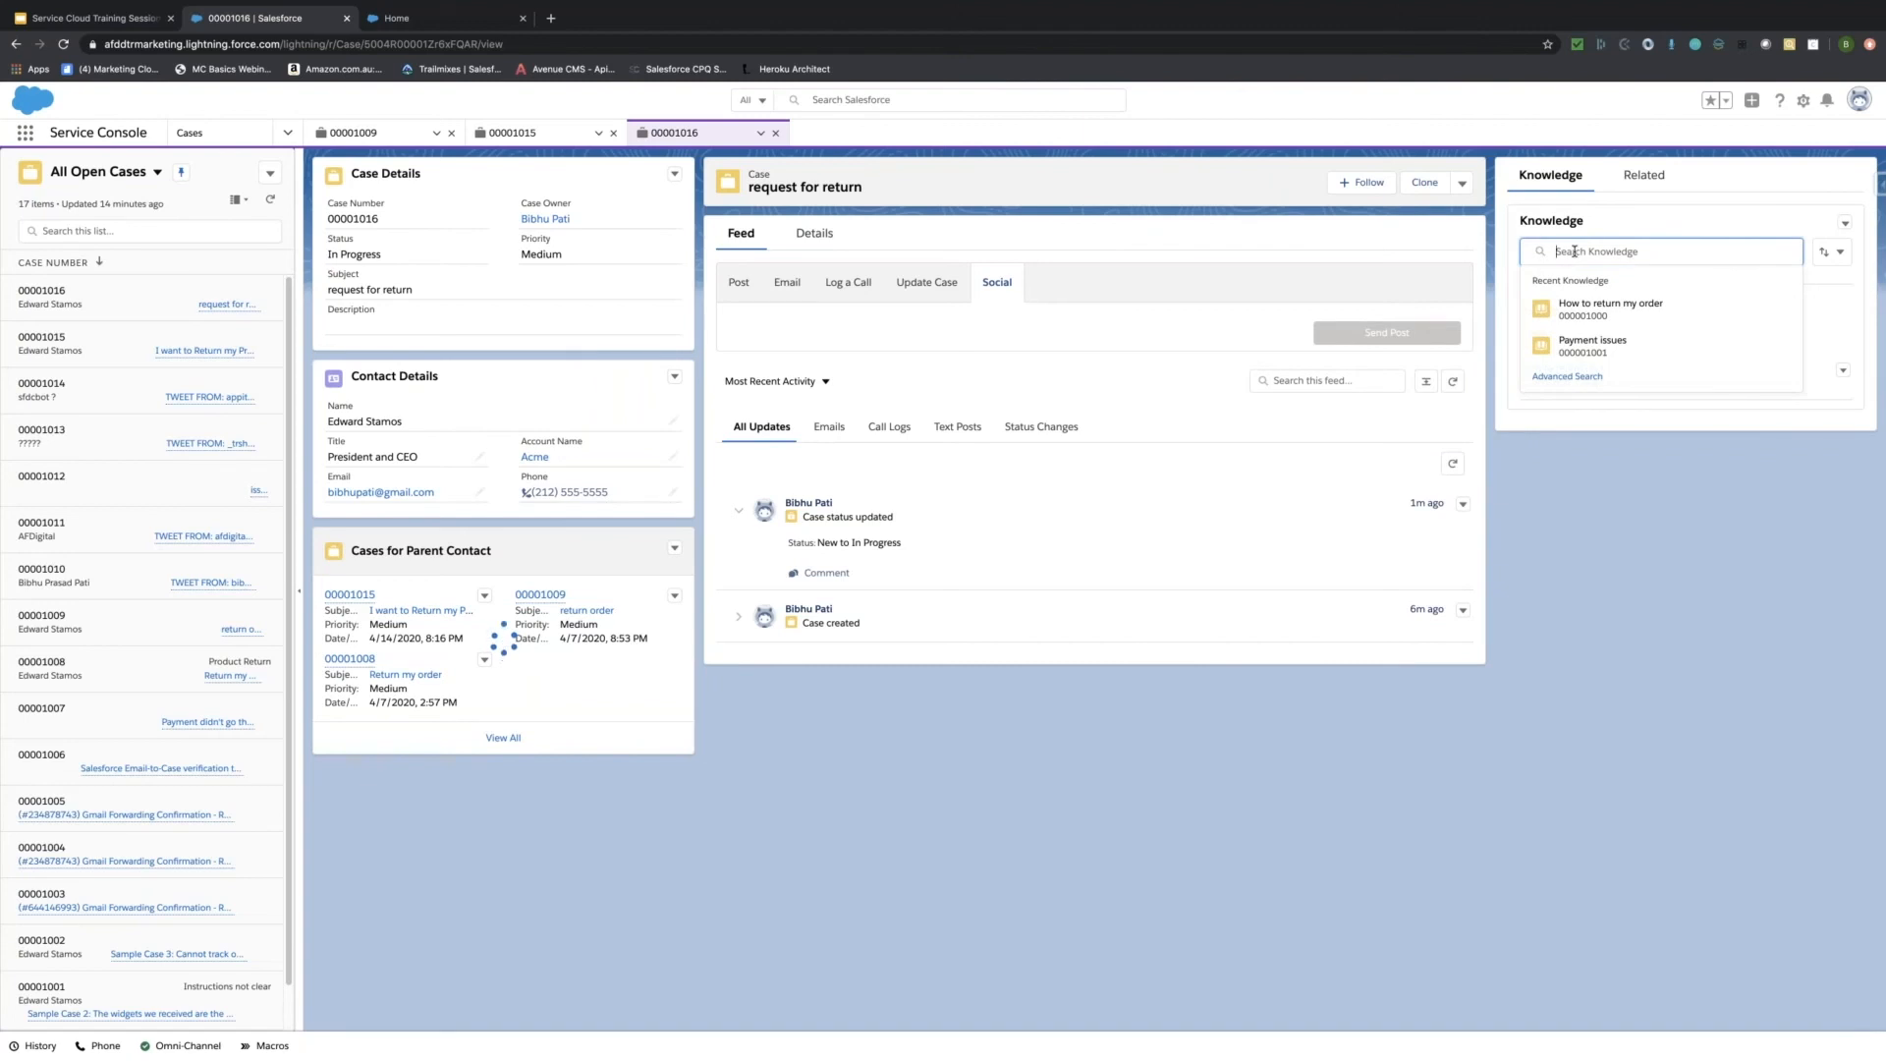
pyautogui.click(1843, 308)
pyautogui.click(1840, 374)
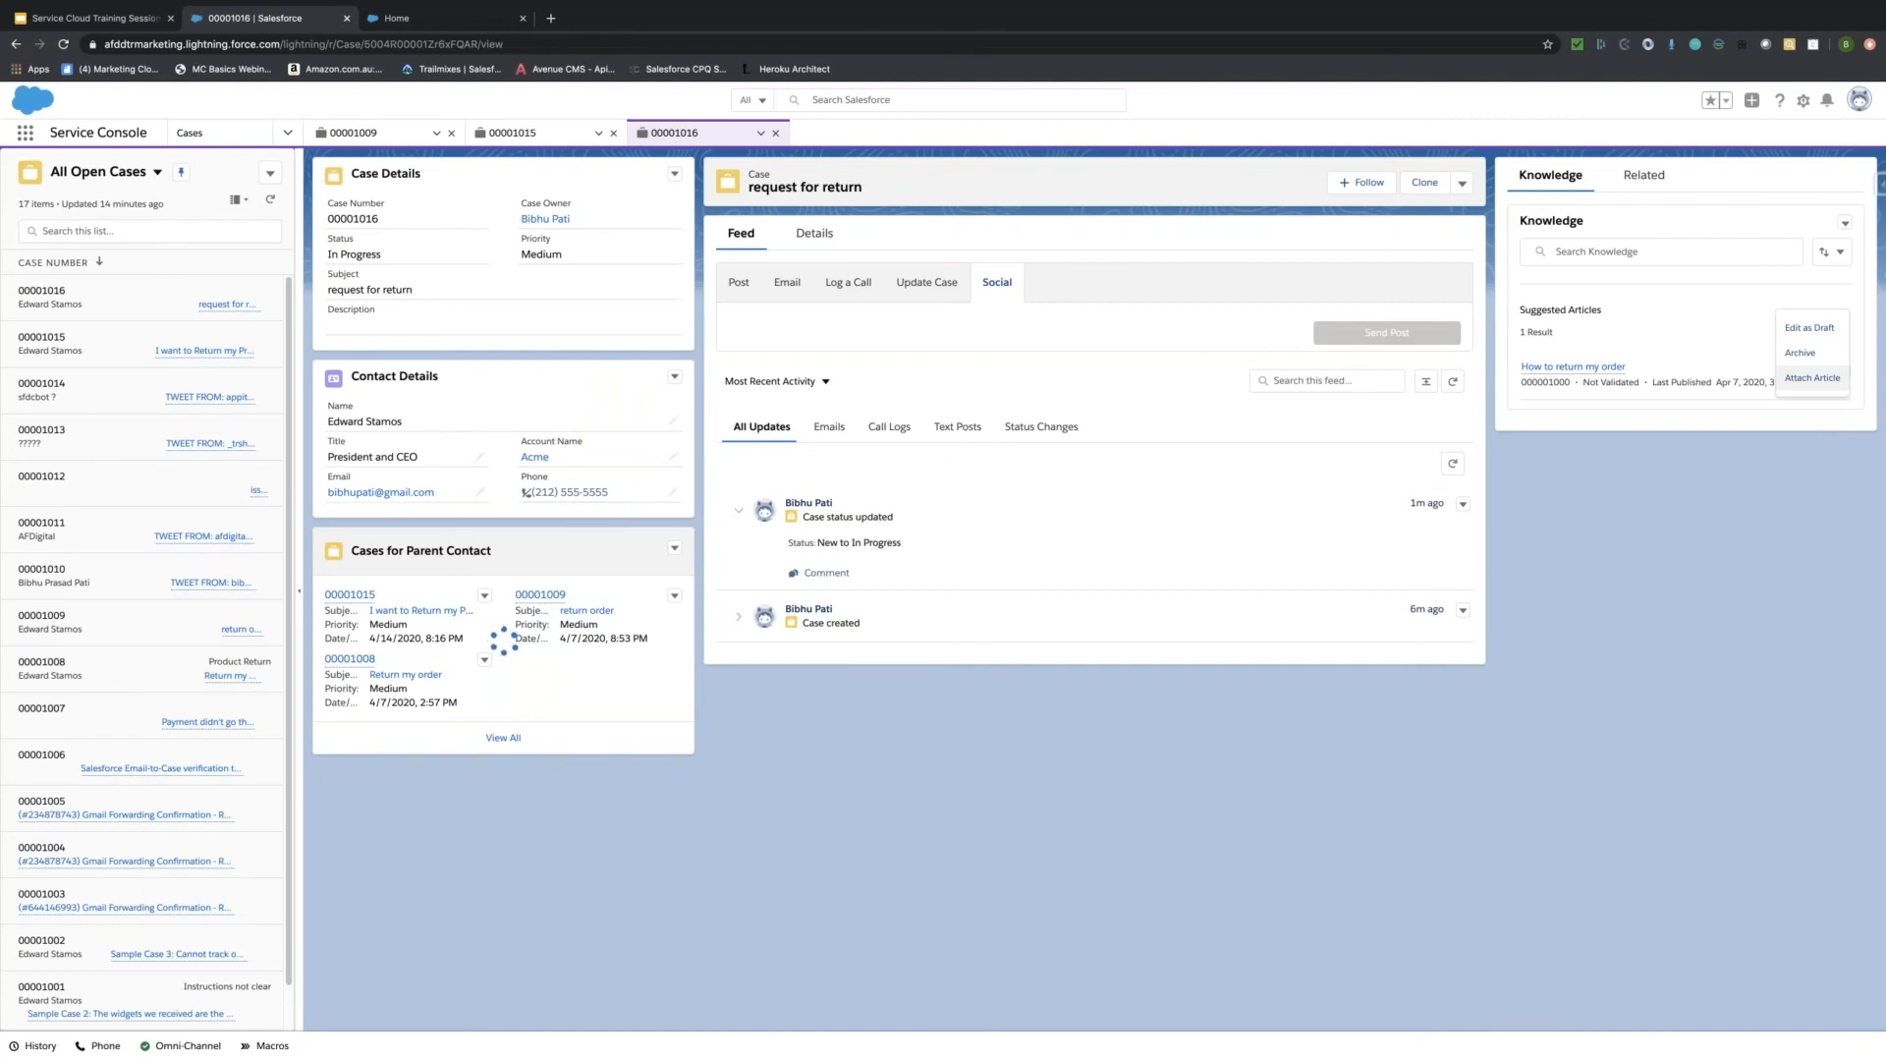
# Attach 'How to return my order' to case 00001016, showing its FAQ preview.
pyautogui.click(1811, 378)
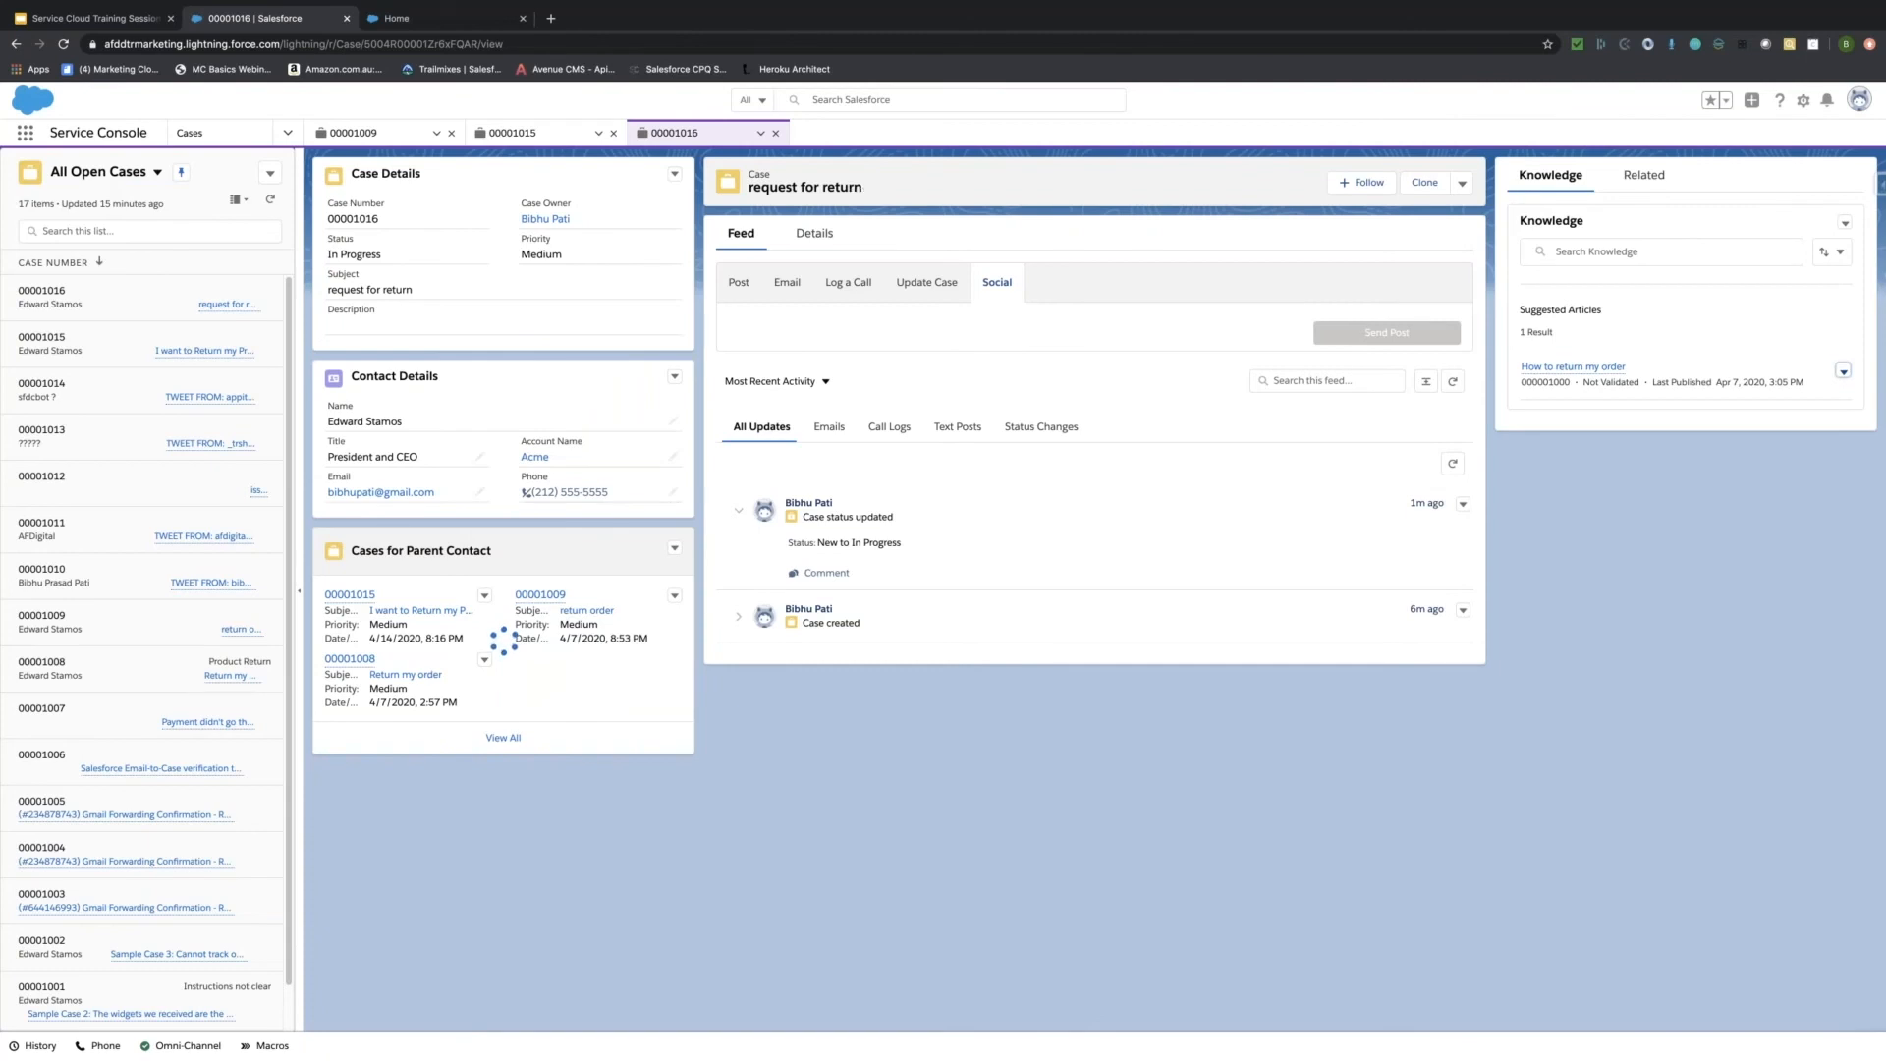
pyautogui.moveTo(1572, 366)
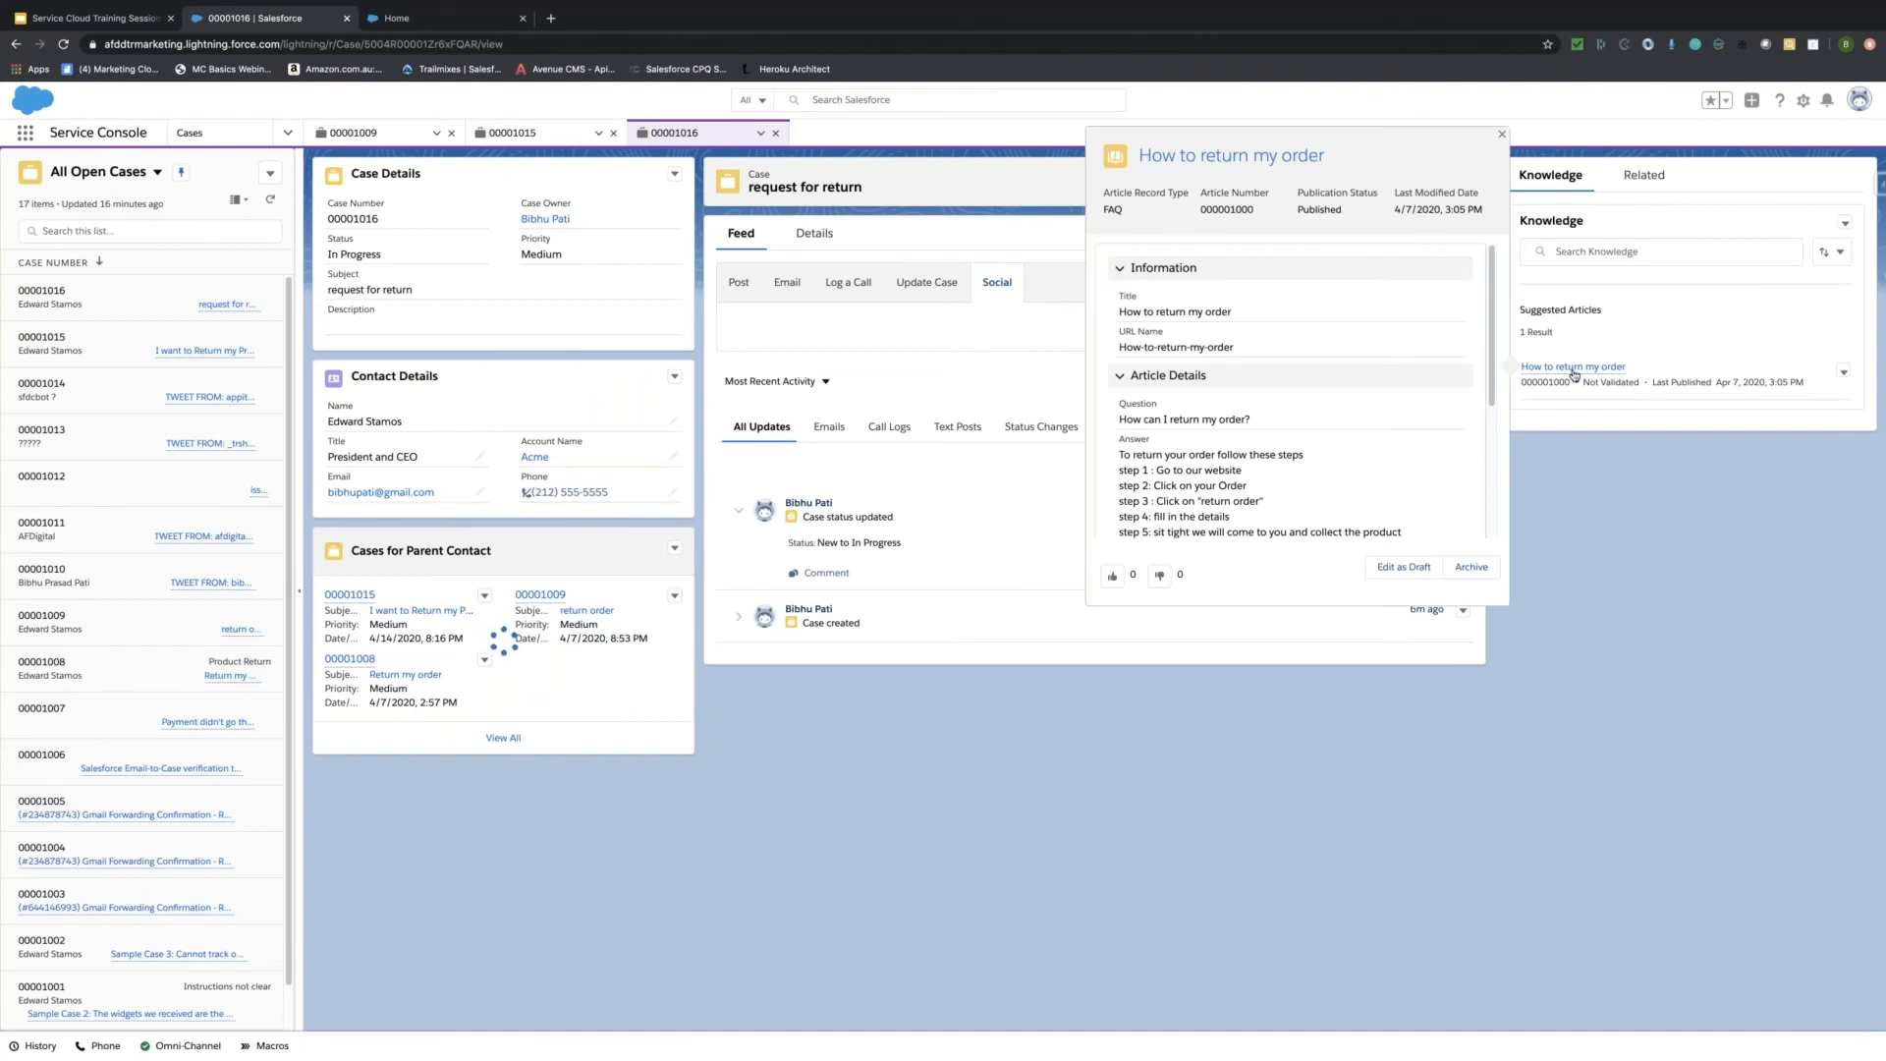
# Open the full 'How to return my order' article, expand its Product category, and open the Categories menu.
pyautogui.click(1574, 369)
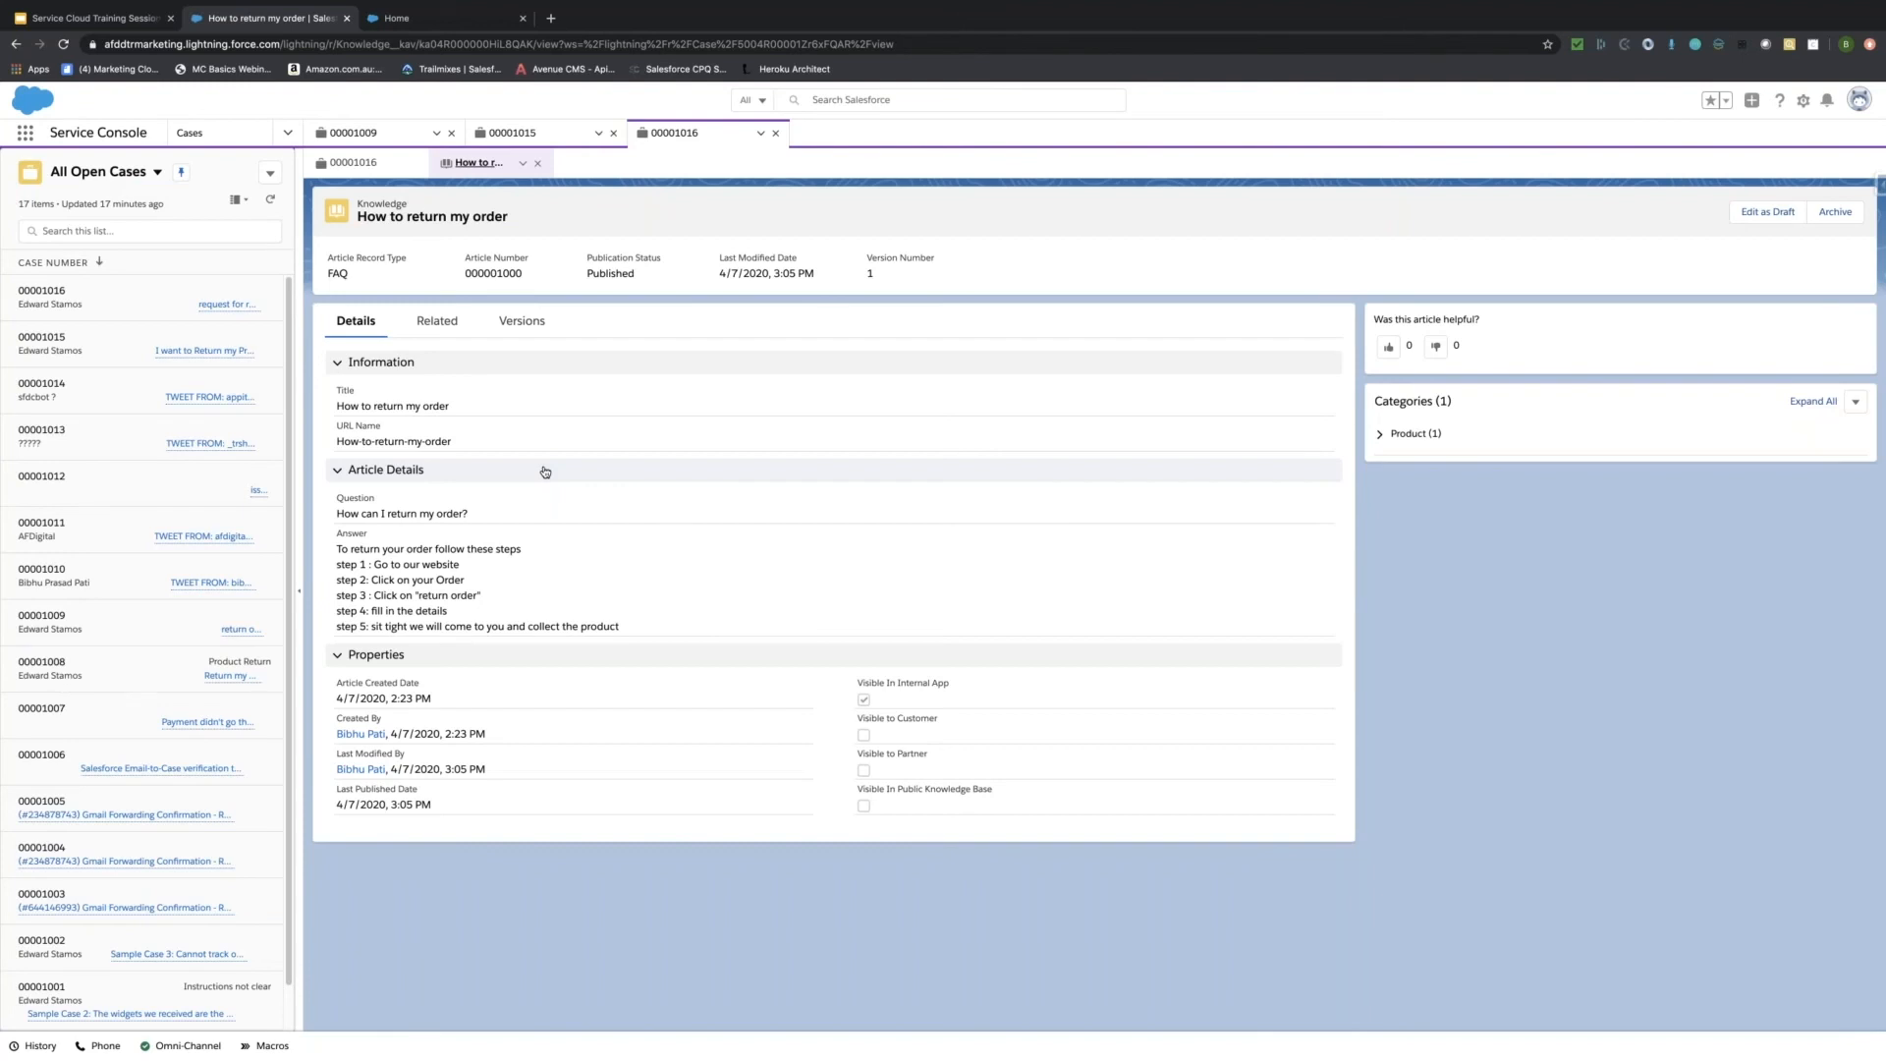
pyautogui.click(1380, 439)
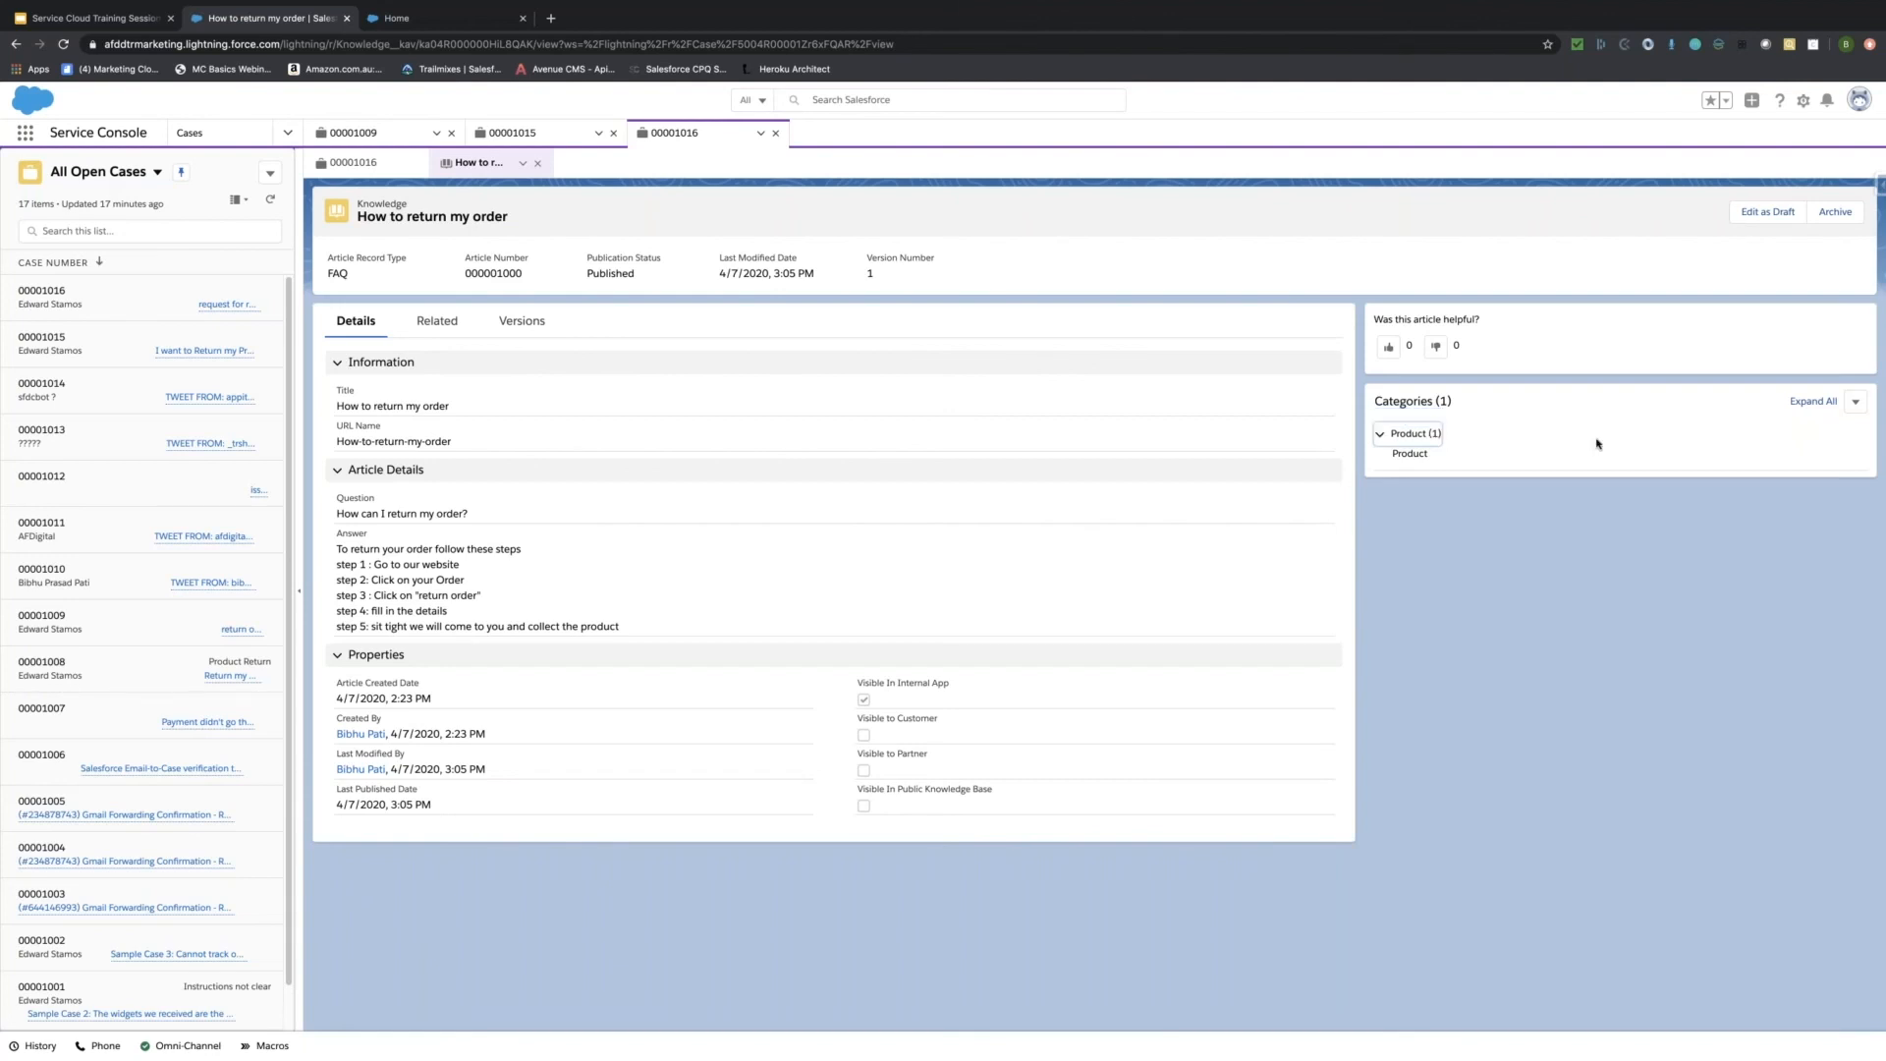
pyautogui.click(1854, 405)
# Create a draft of 'How to return my order' with Edit as Draft and review its edit form.
pyautogui.click(1768, 219)
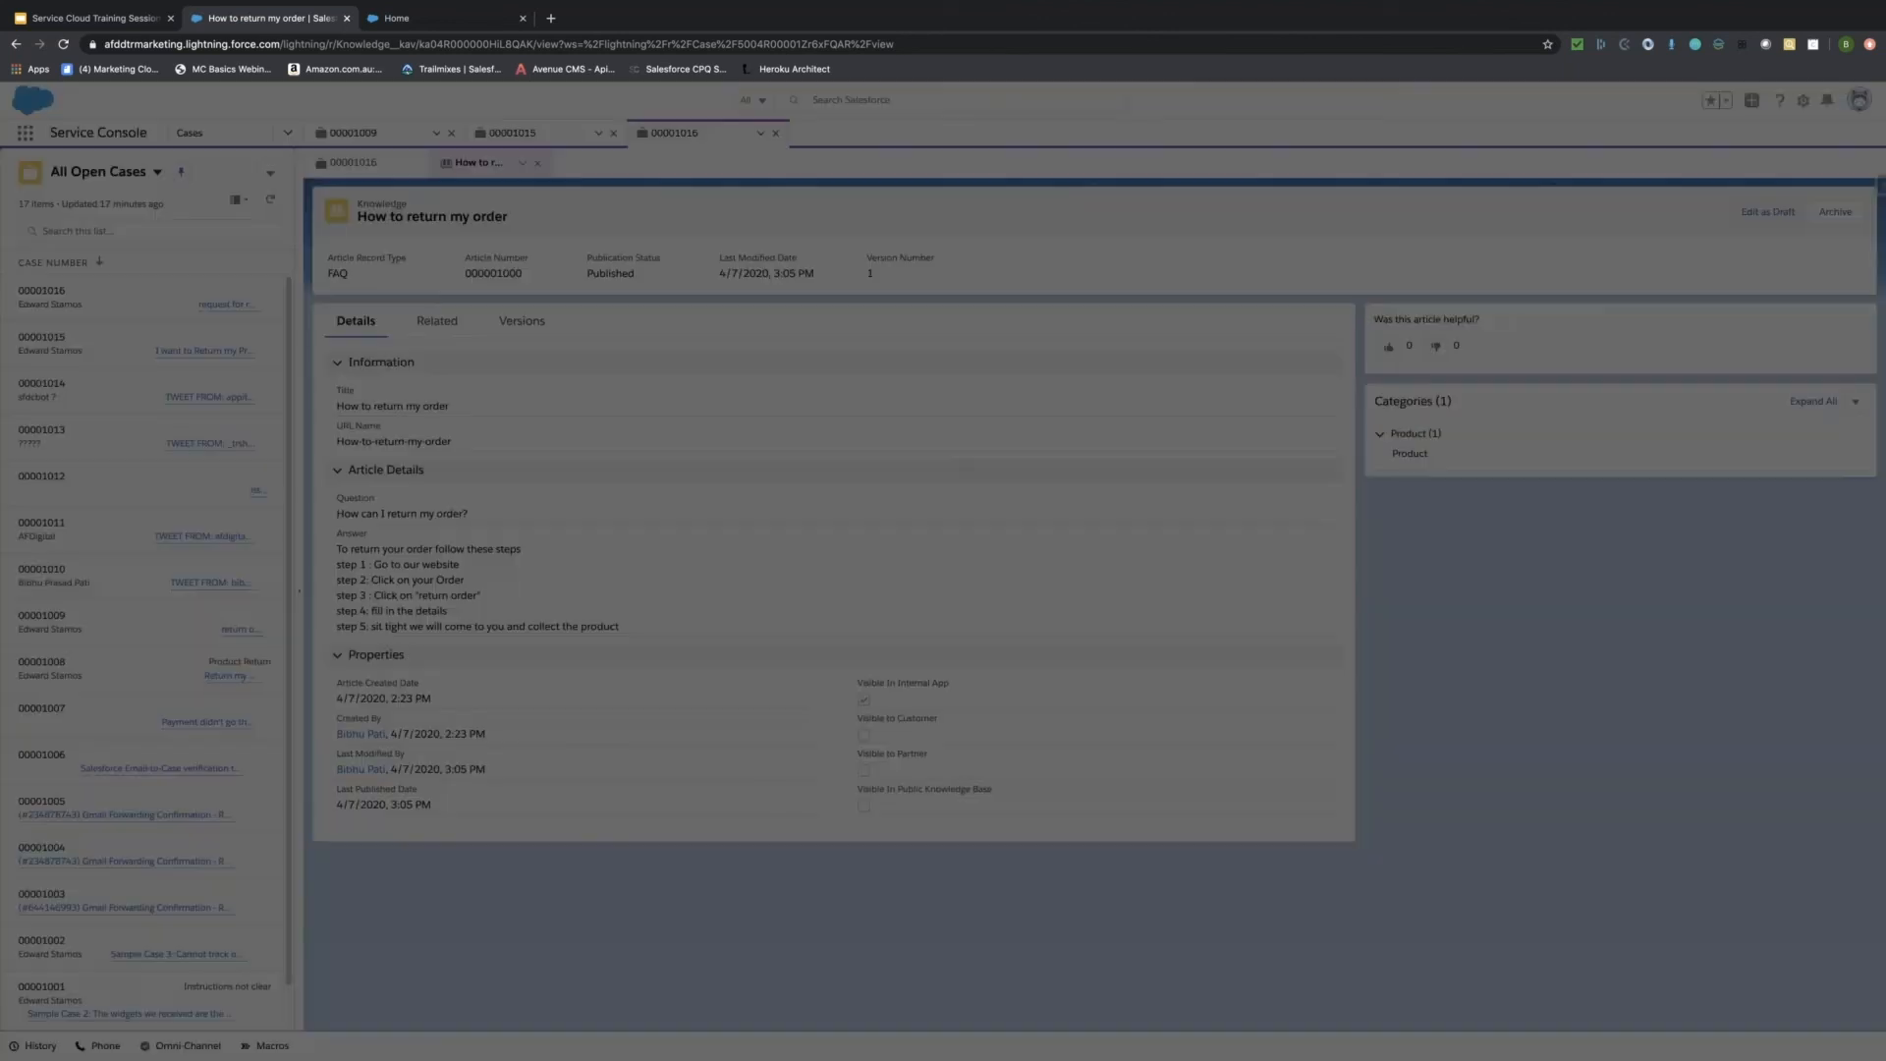
pyautogui.press('Return')
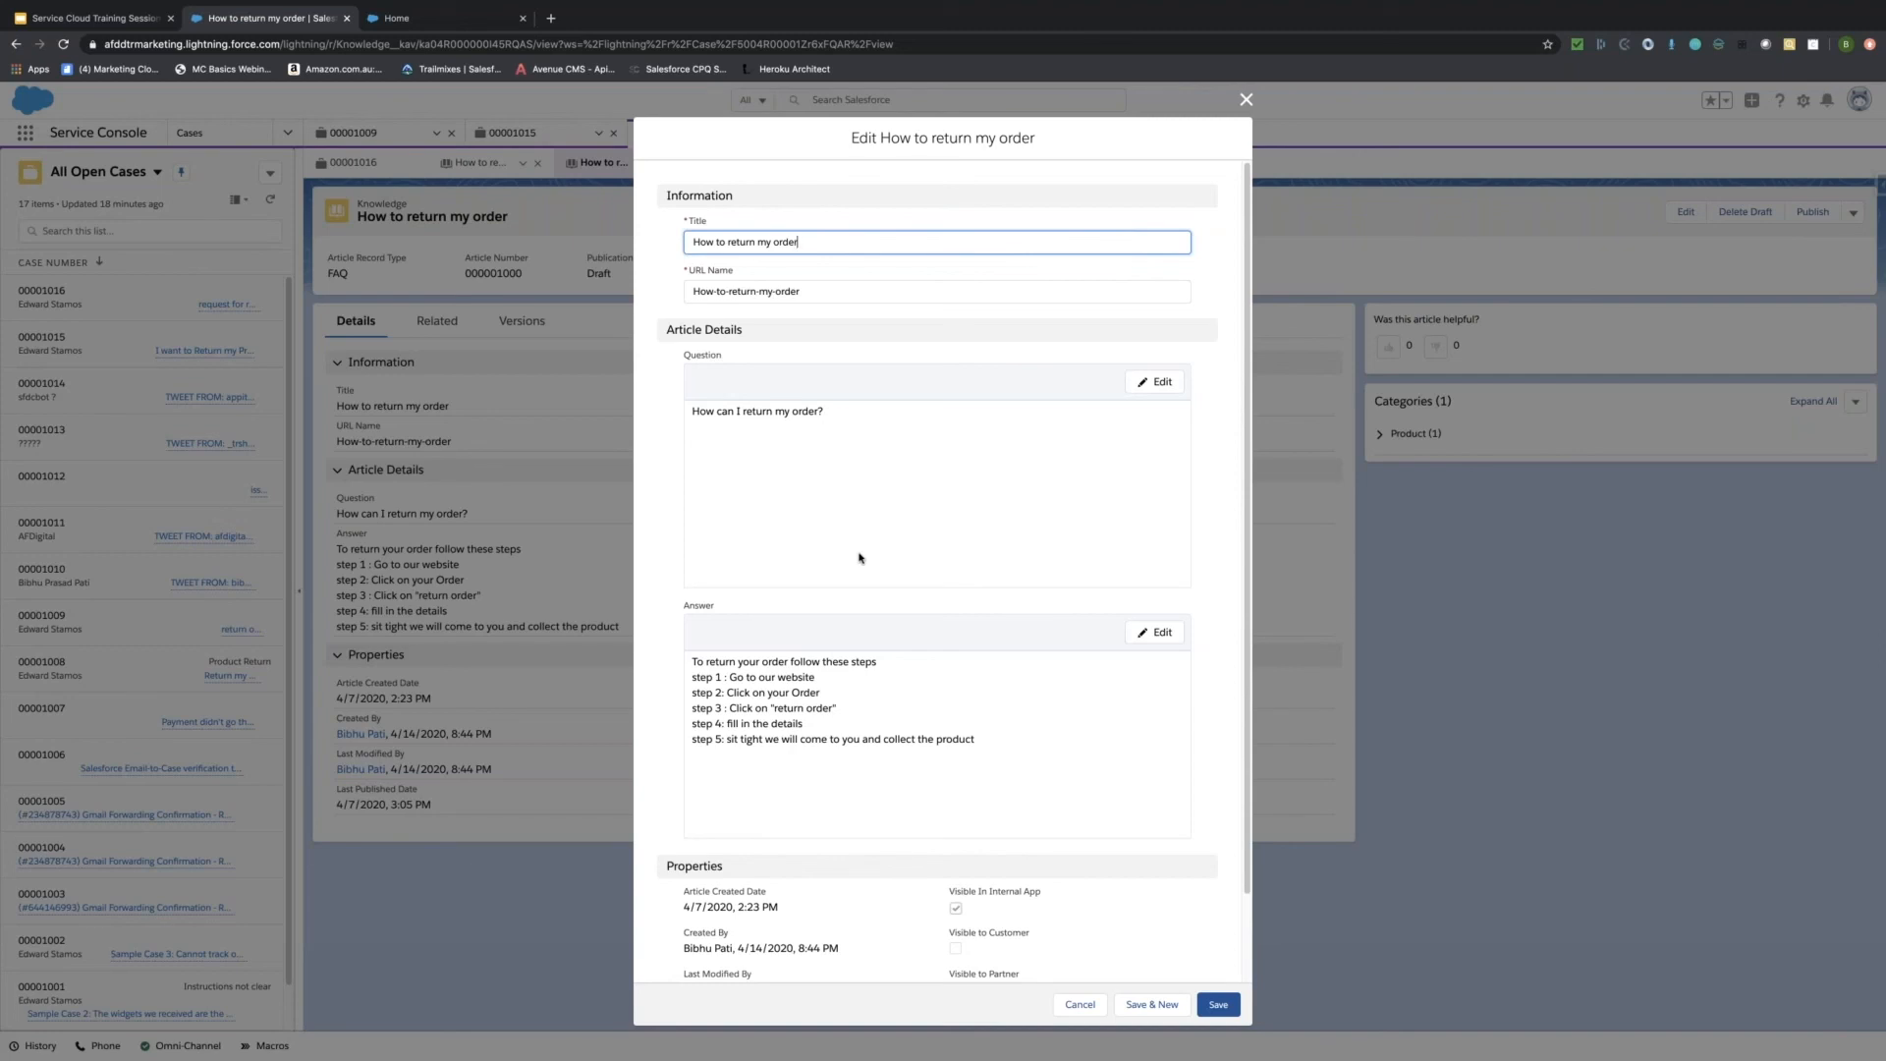
pyautogui.scroll(-2, 861, 555)
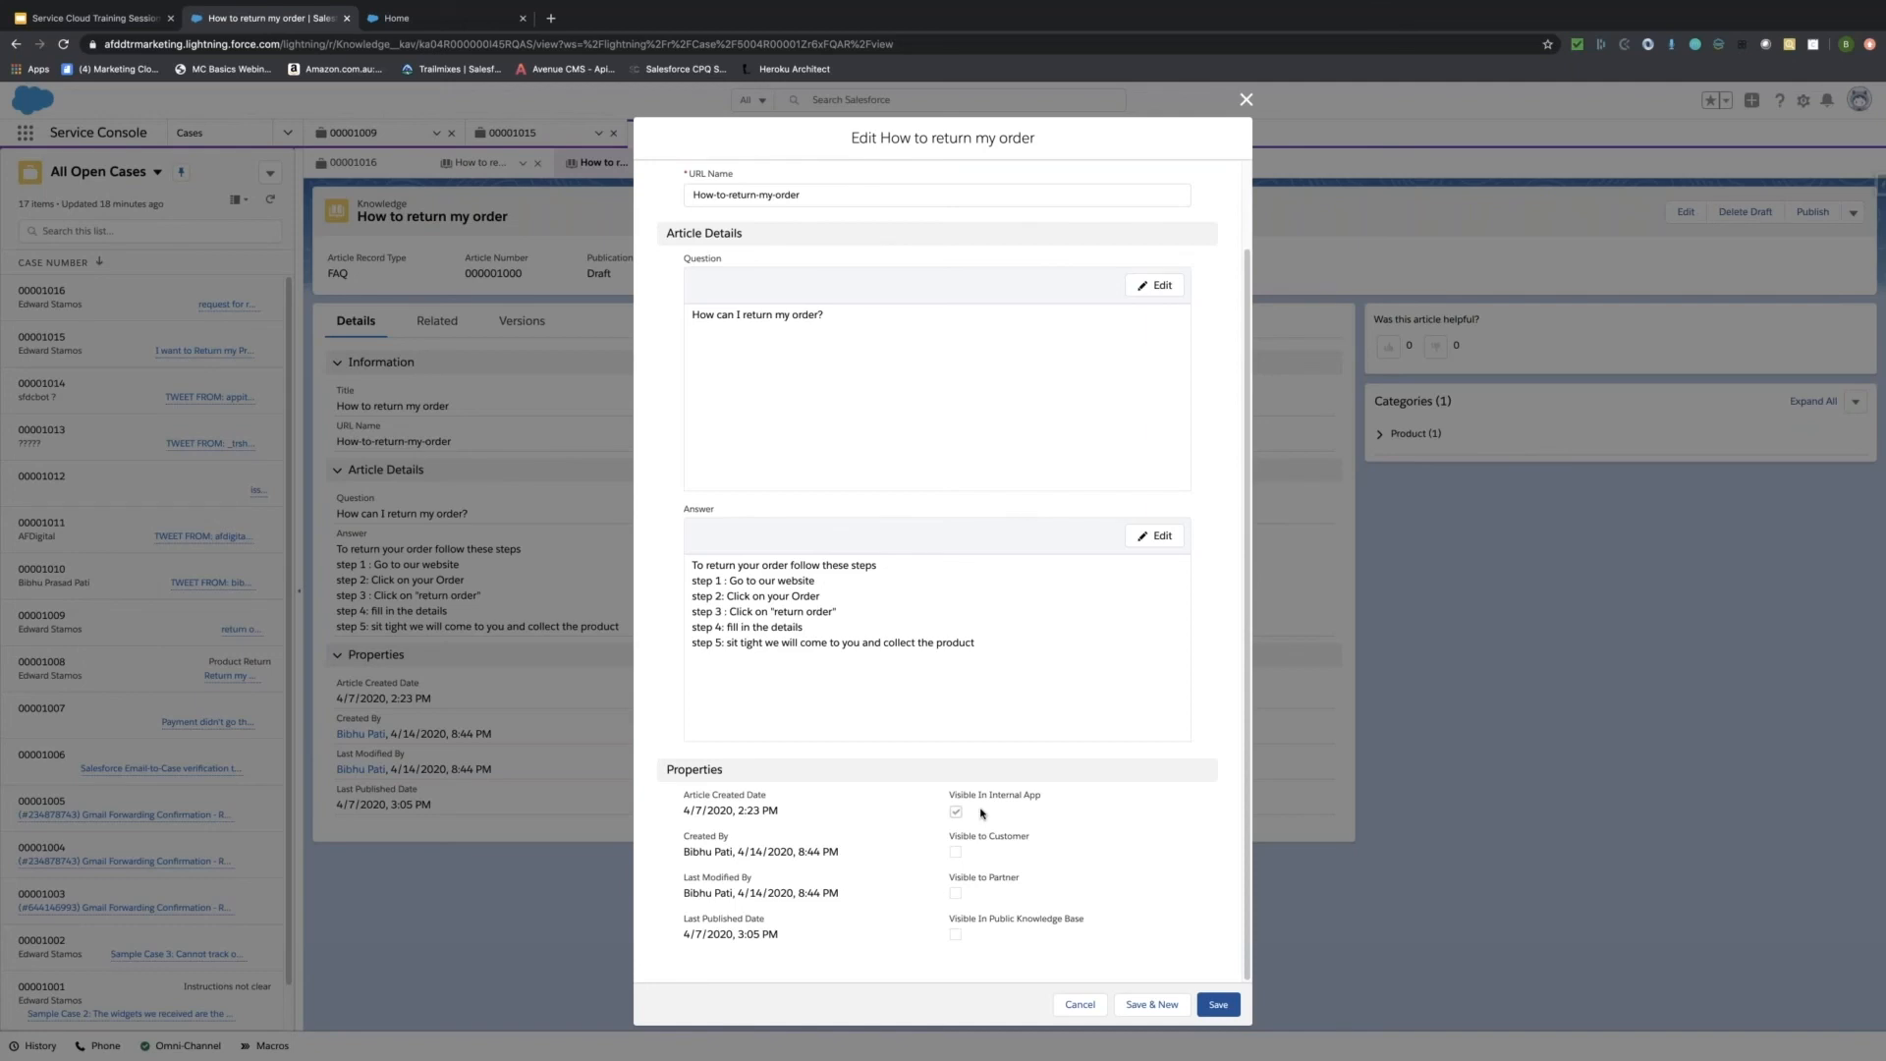
pyautogui.click(435, 24)
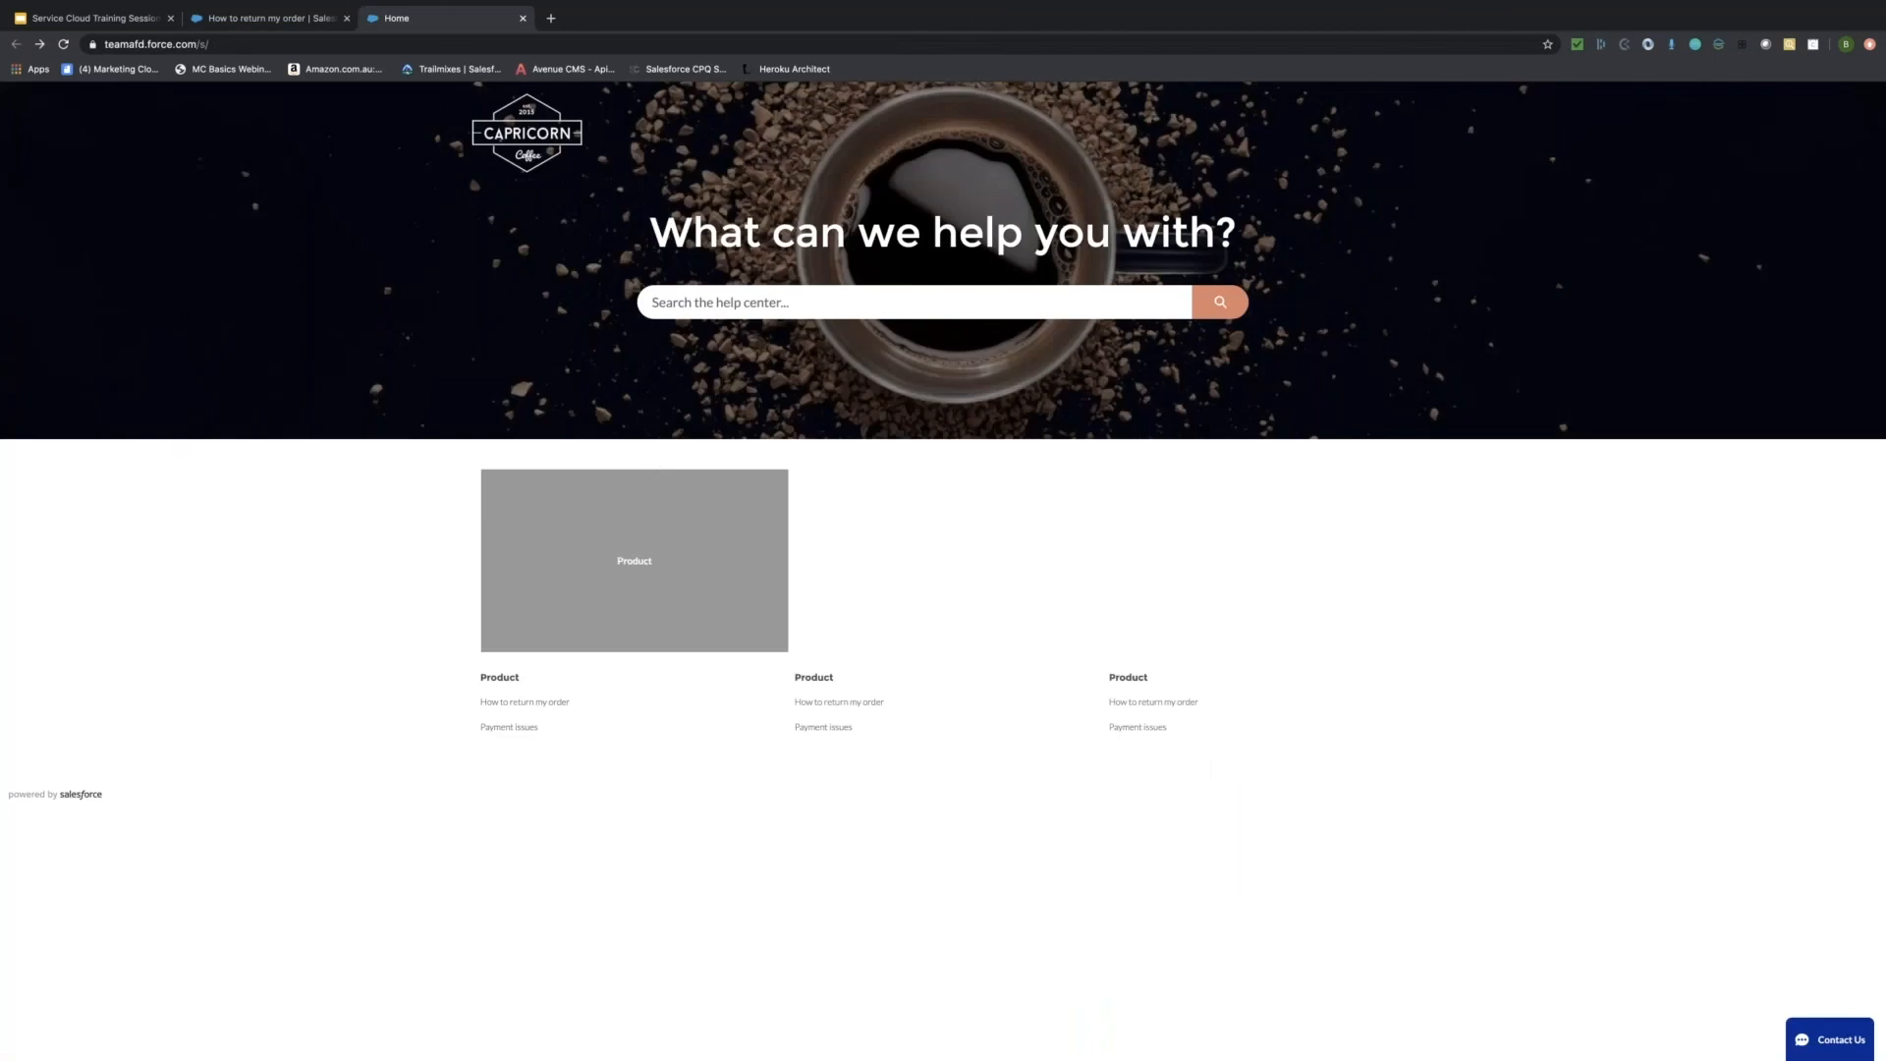
pyautogui.click(263, 26)
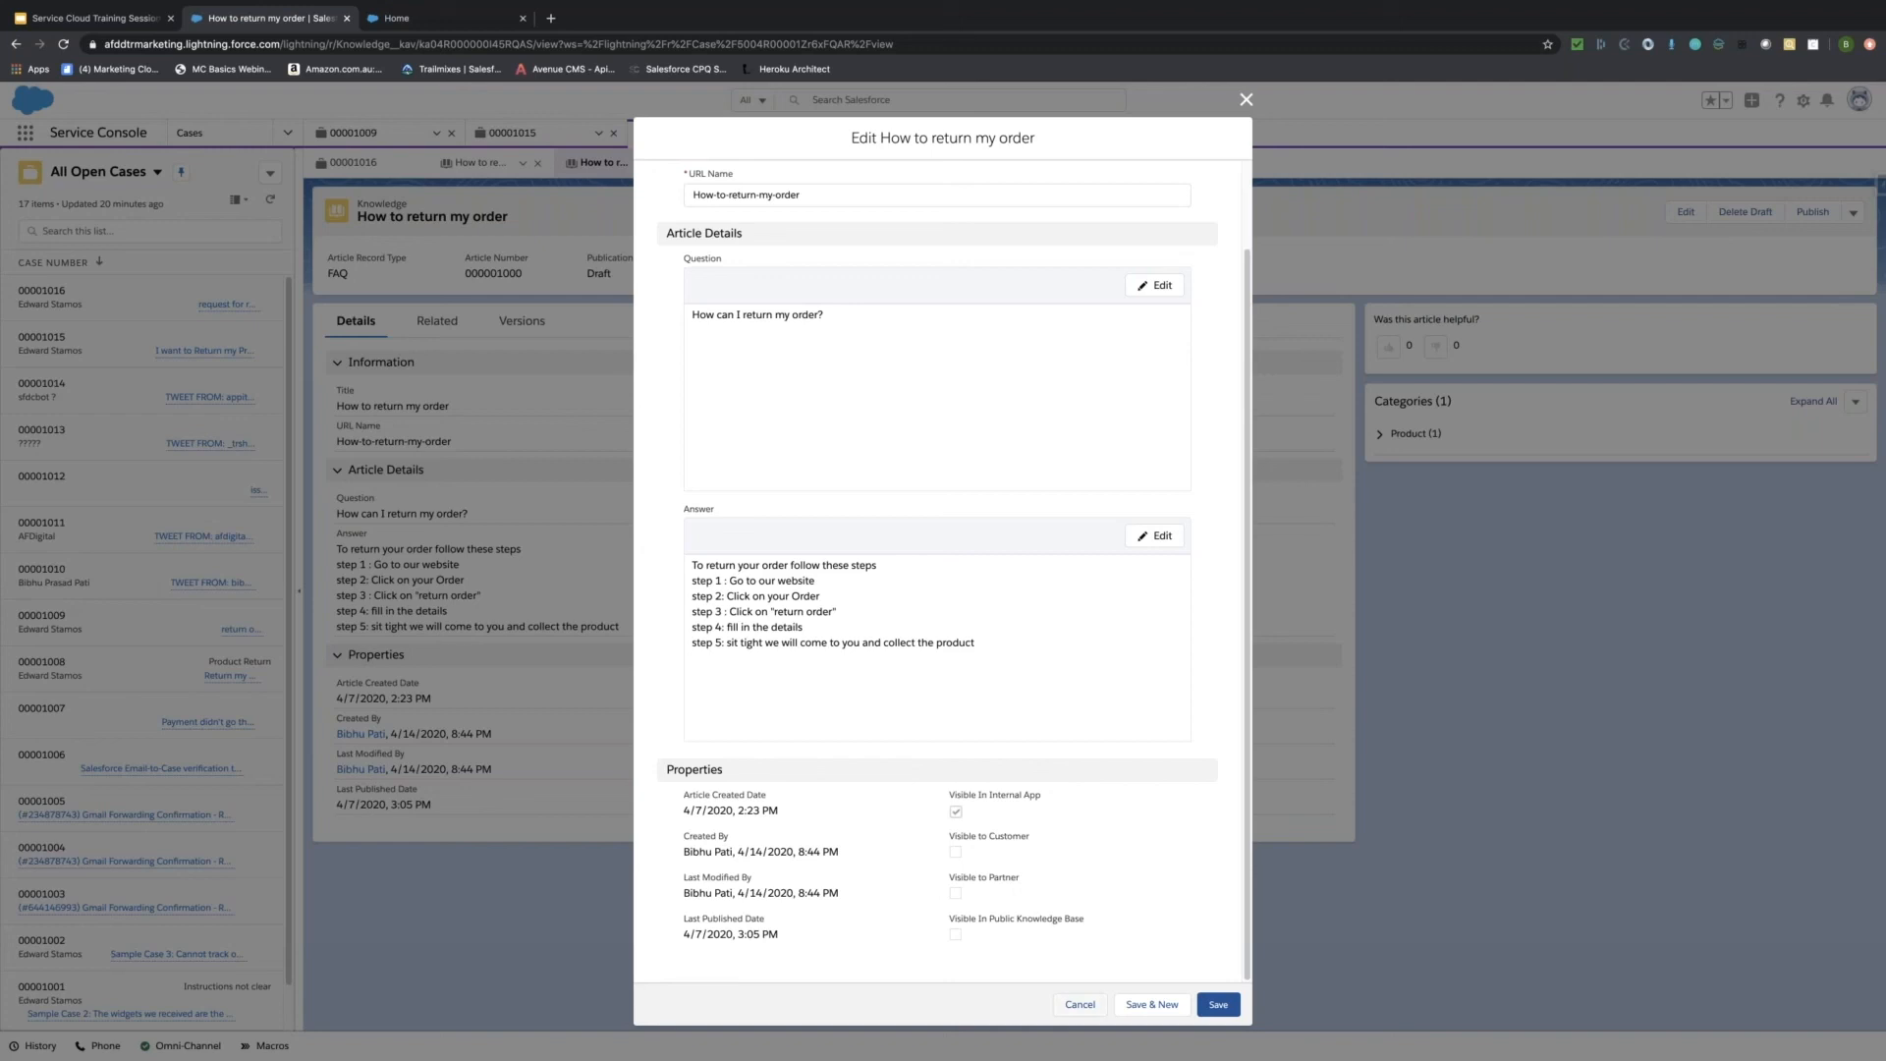
# Cancel the draft edit form, expand Product under Categories, and highlight the FAQ record type.
pyautogui.click(1080, 1003)
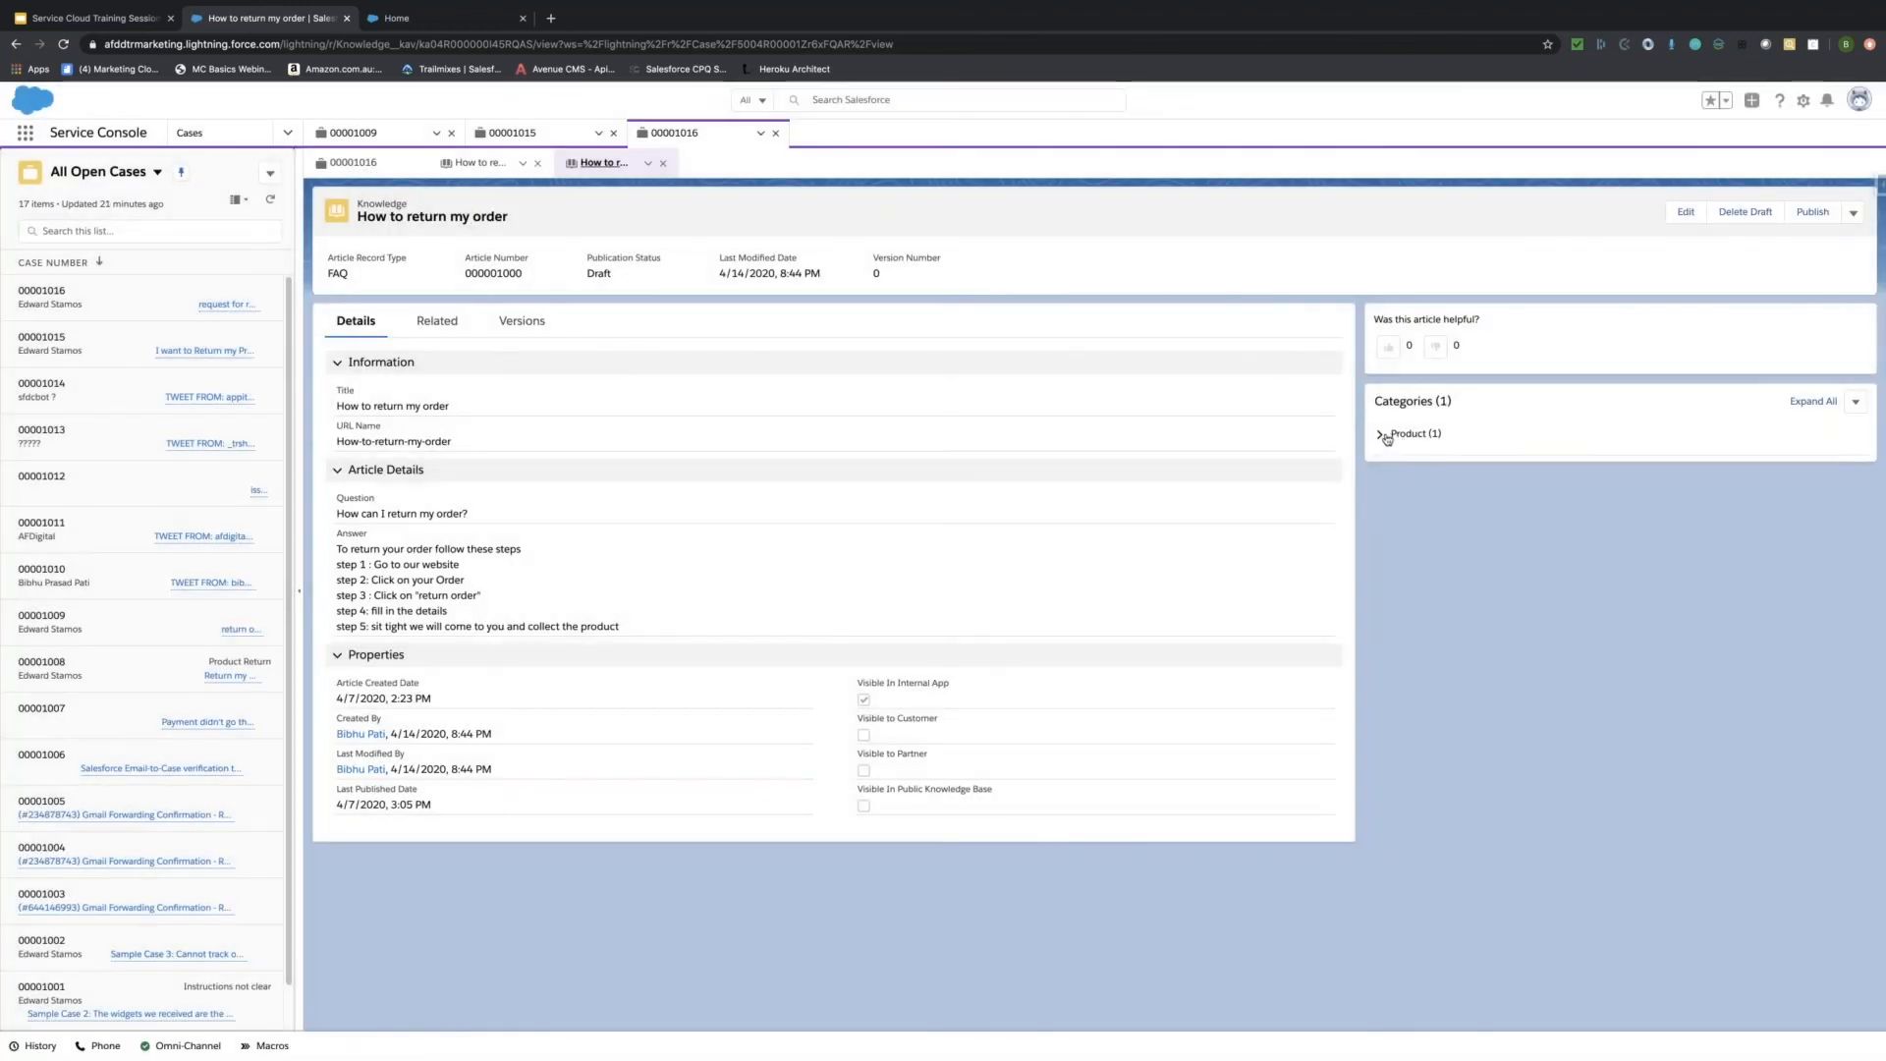
pyautogui.click(1383, 435)
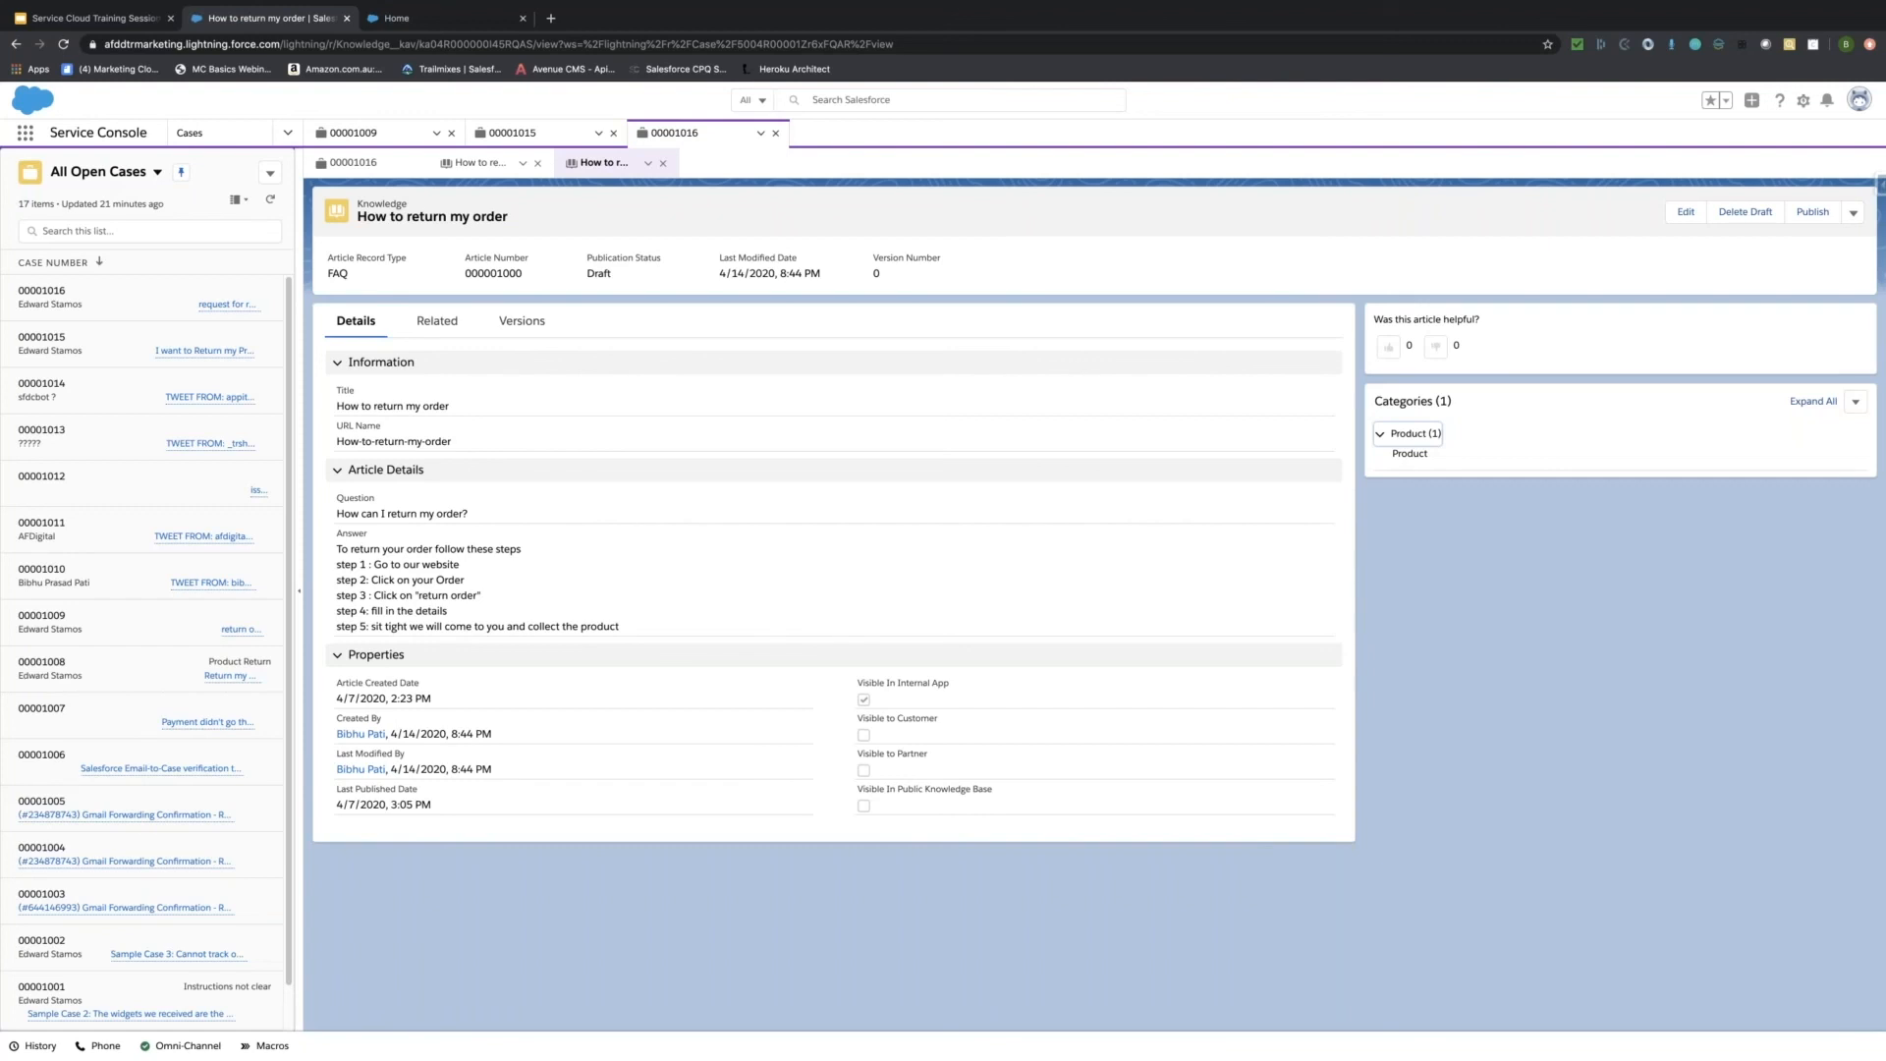
pyautogui.moveTo(327, 275); pyautogui.dragTo(349, 275)
# Publish the draft as version 2, then view and close the archived version 1 subtab.
pyautogui.click(1812, 212)
pyautogui.click(1139, 682)
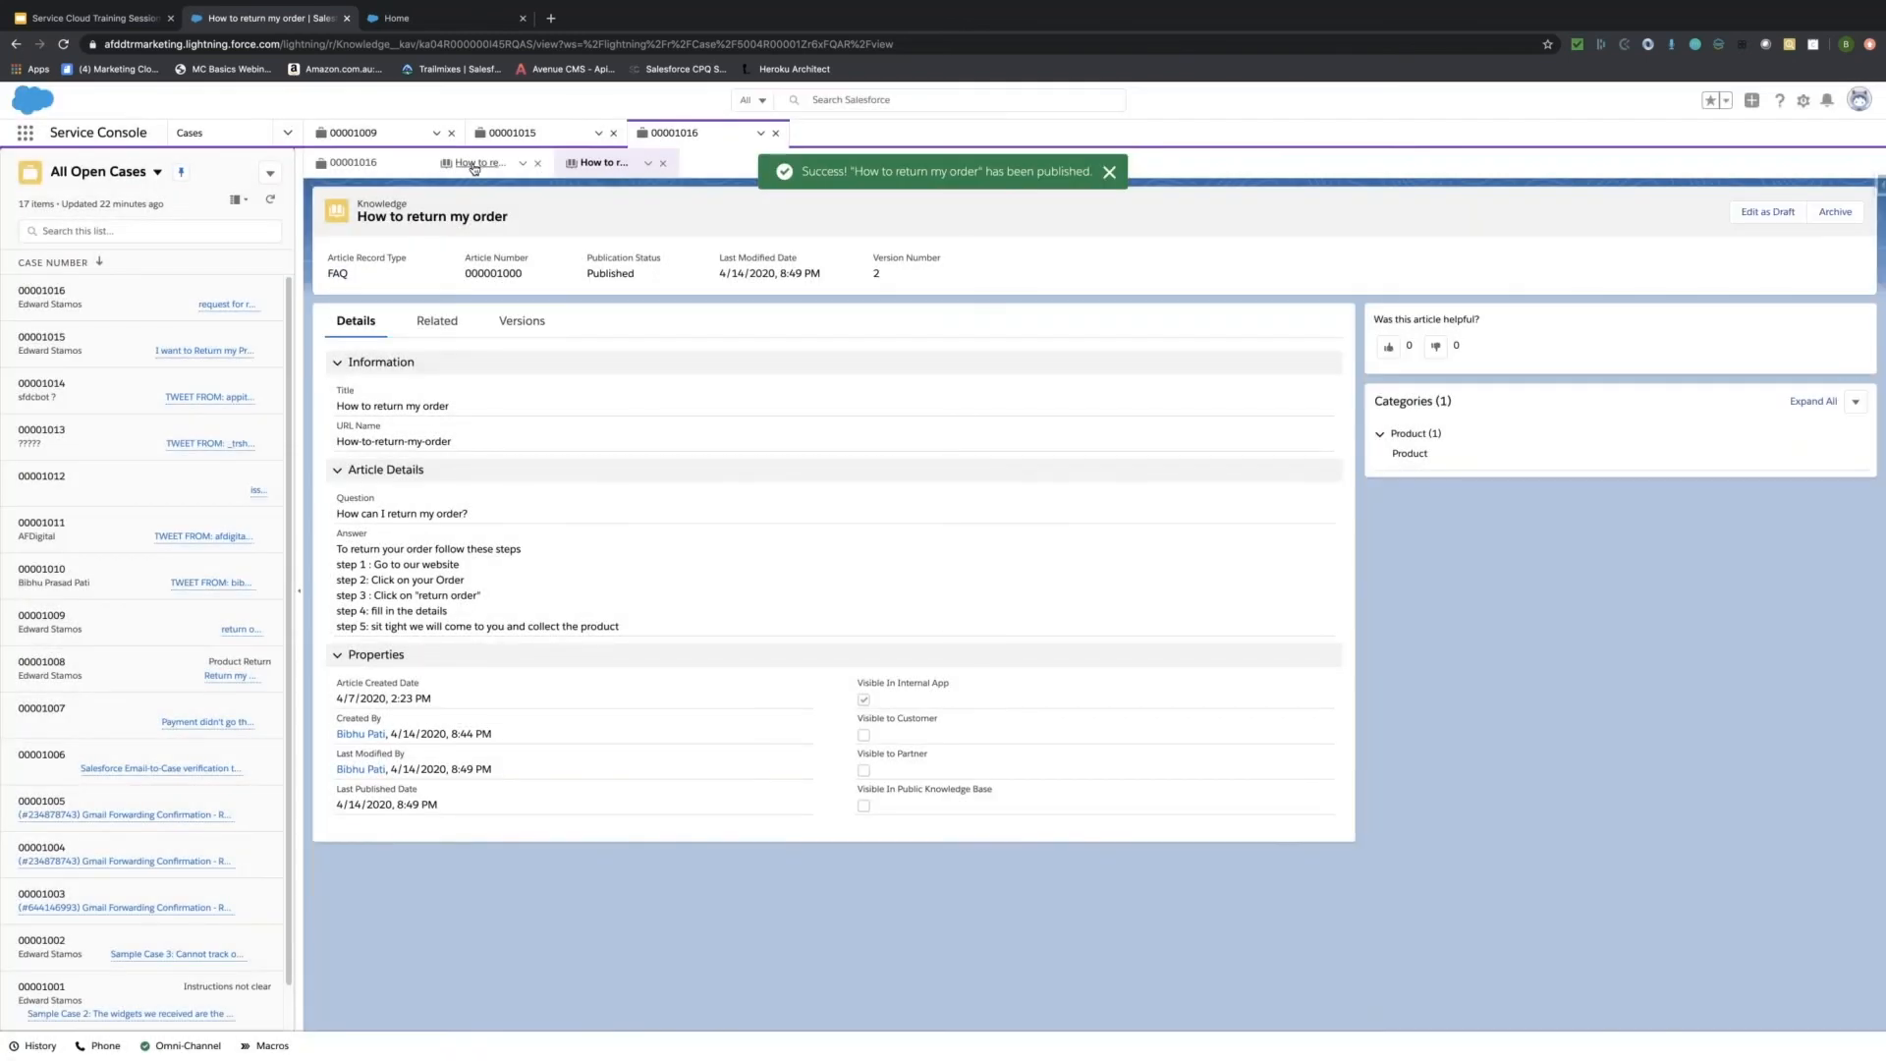
pyautogui.click(474, 169)
pyautogui.click(662, 163)
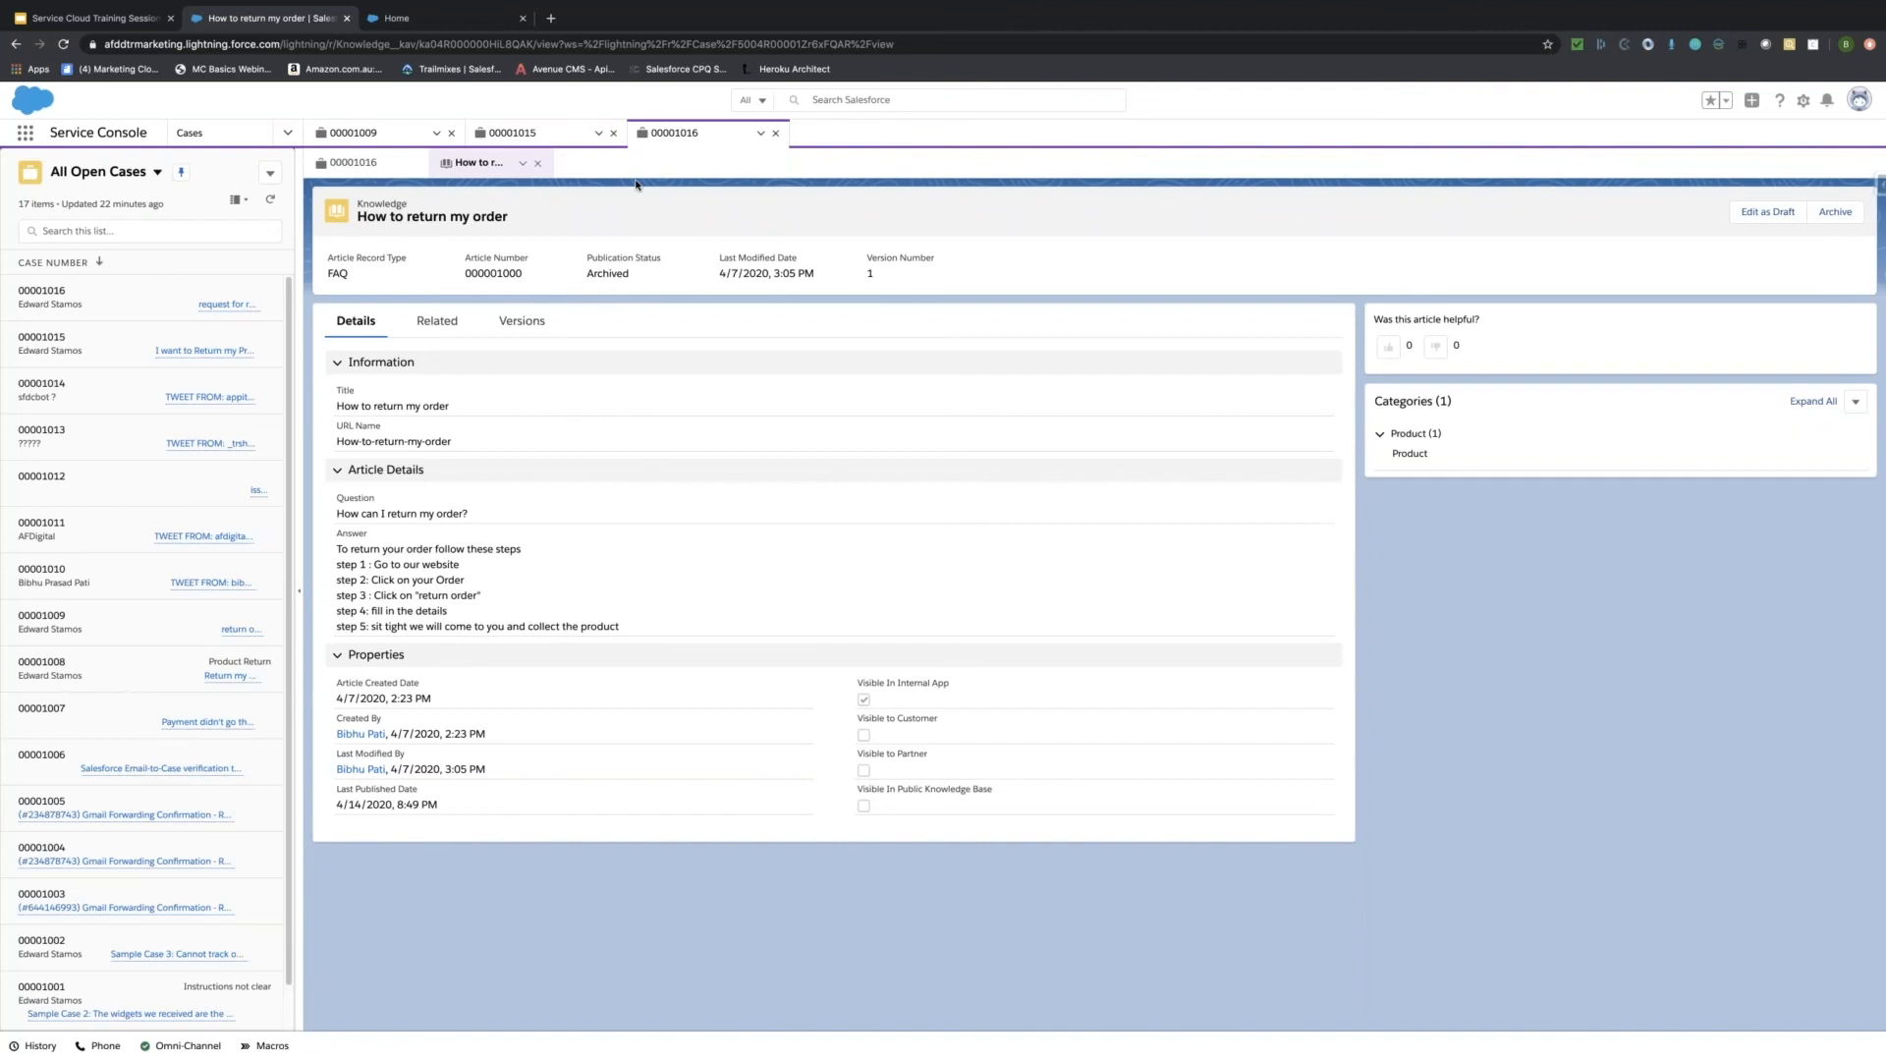
# Close the article subtab to return to case 00001016, 'request for return'.
pyautogui.click(537, 163)
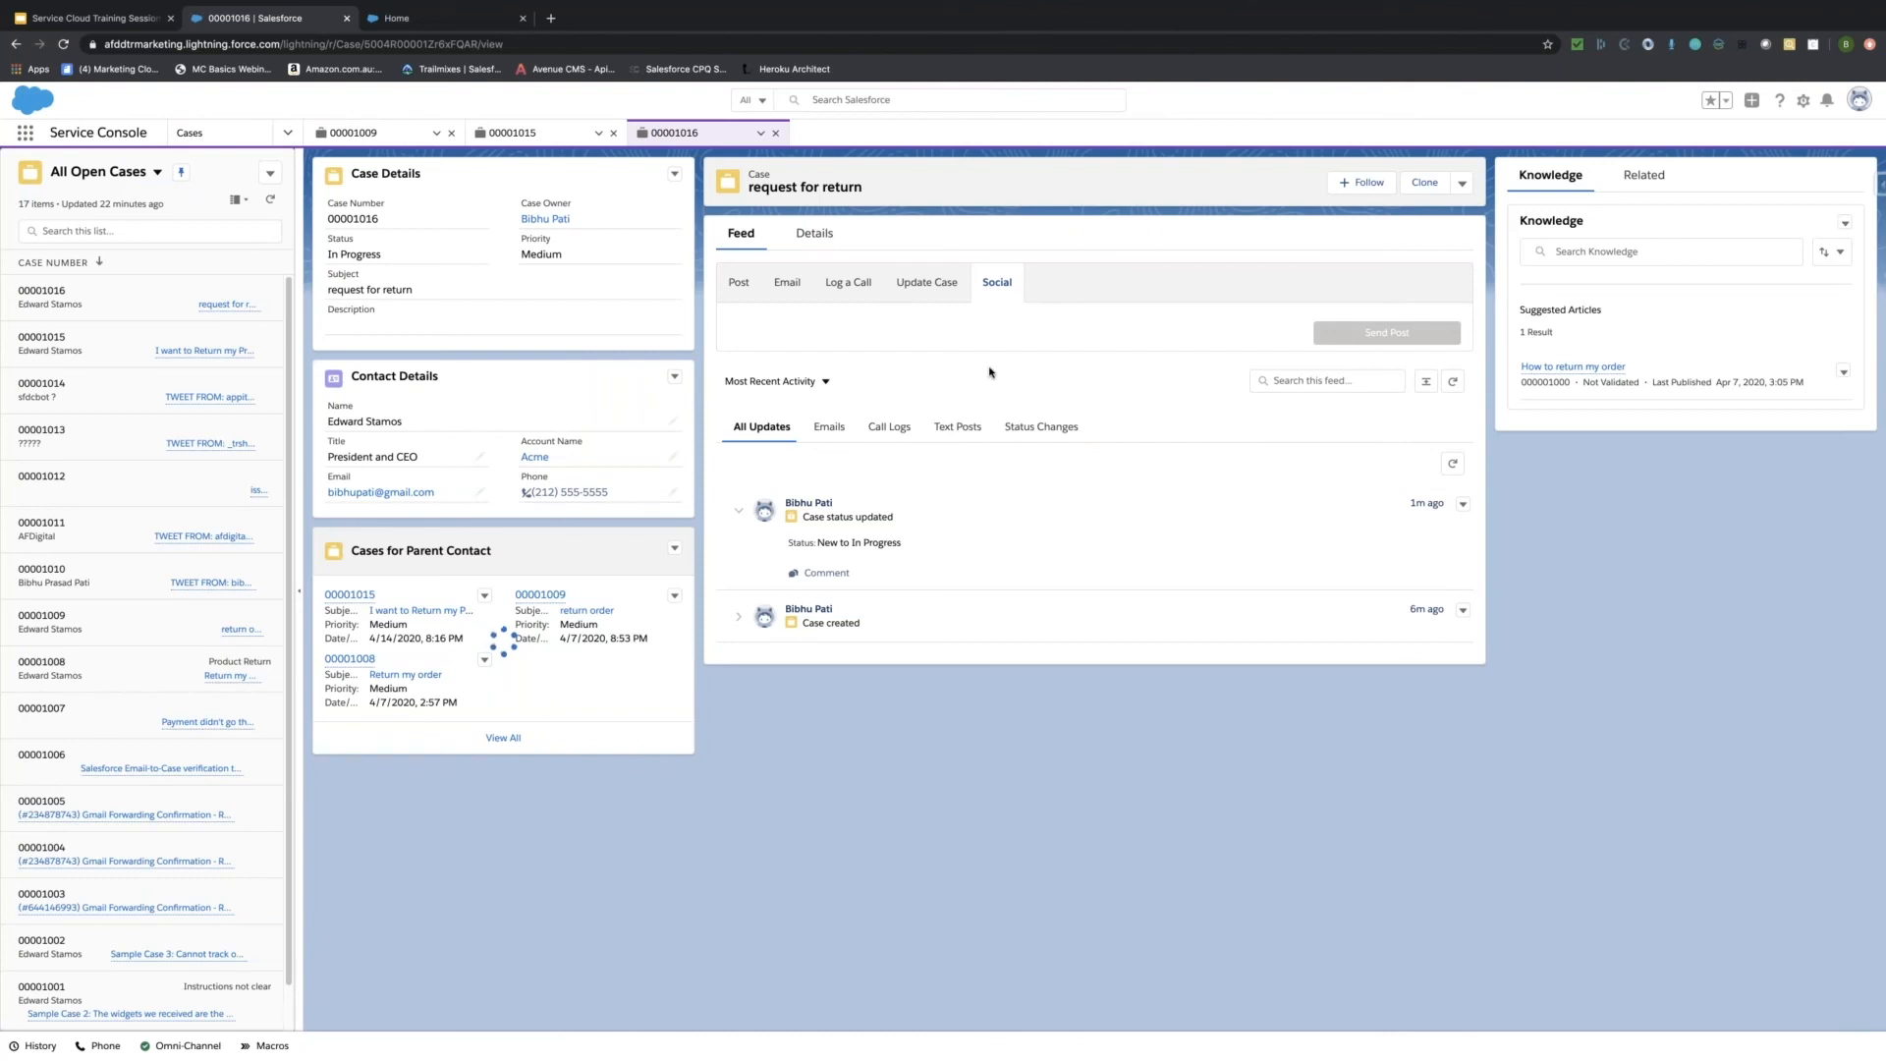
# Present the 'Service Cloud Training Session 2' deck from slide 8, Change Management, and advance one slide.
pyautogui.click(100, 20)
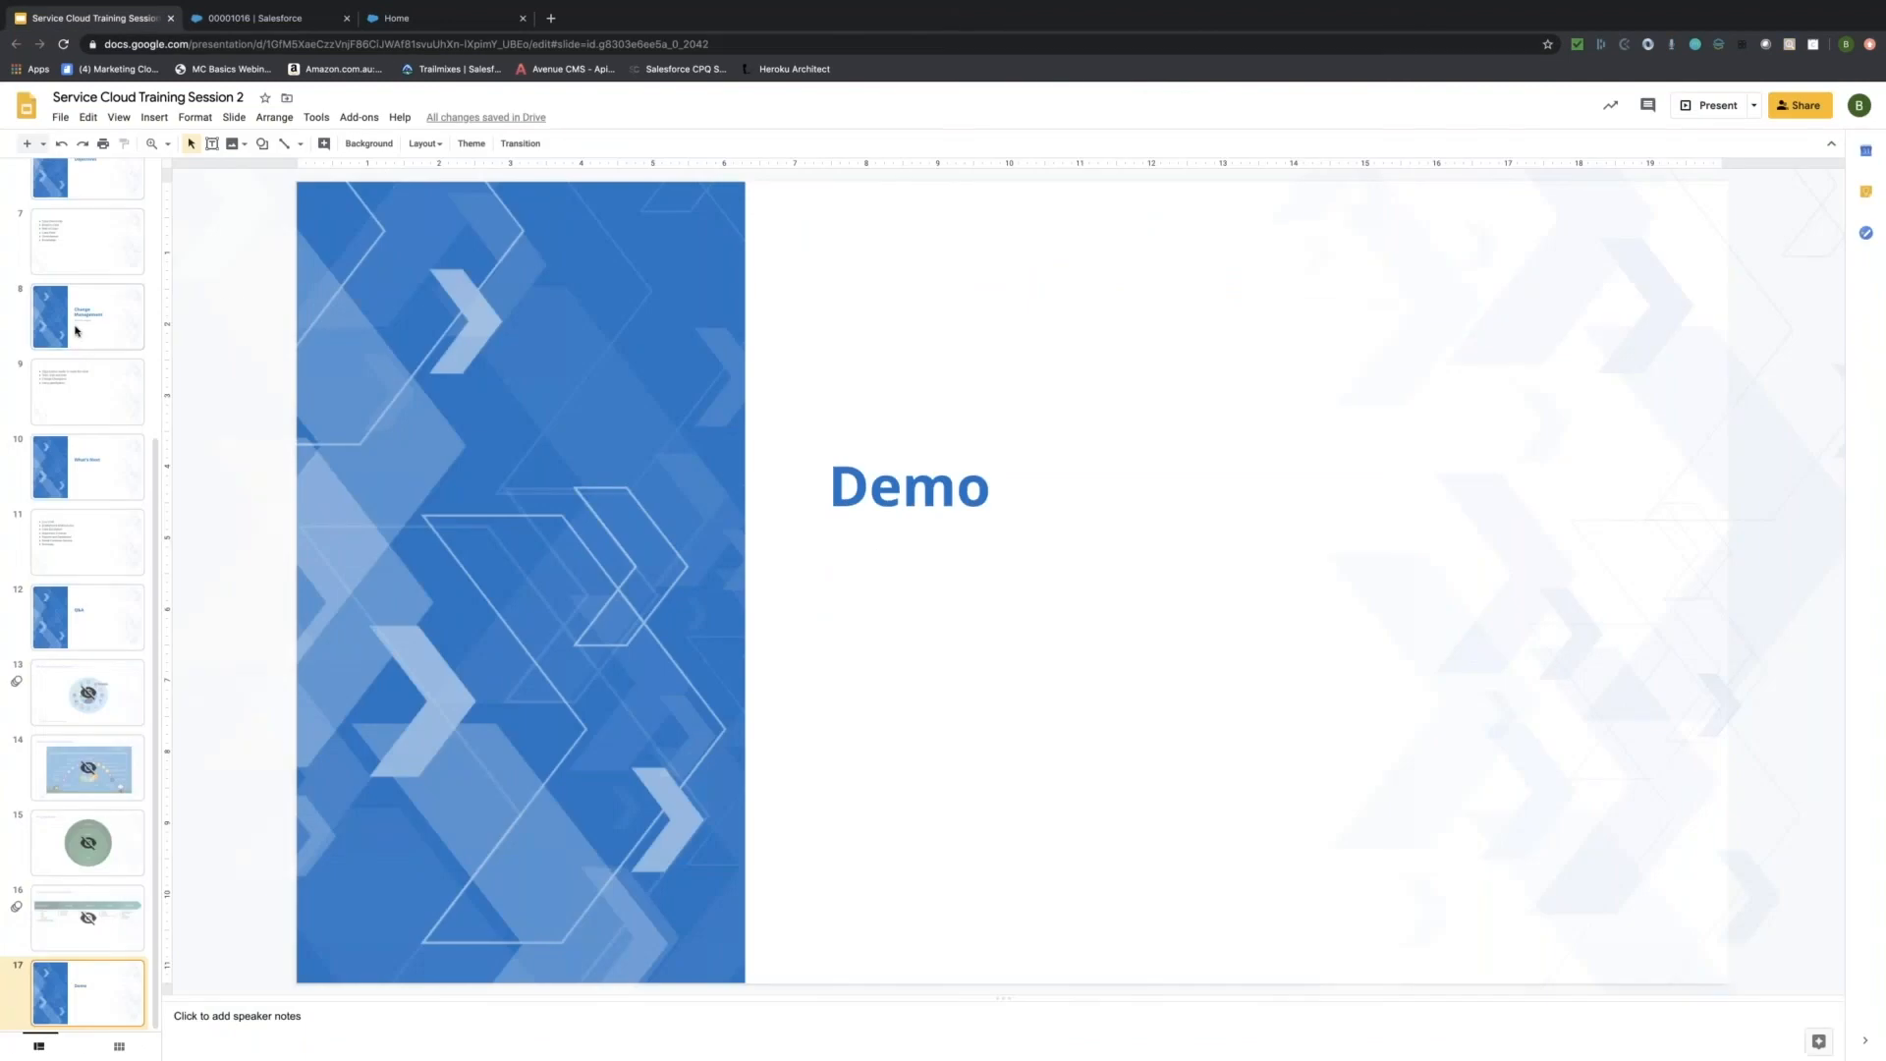
pyautogui.click(76, 329)
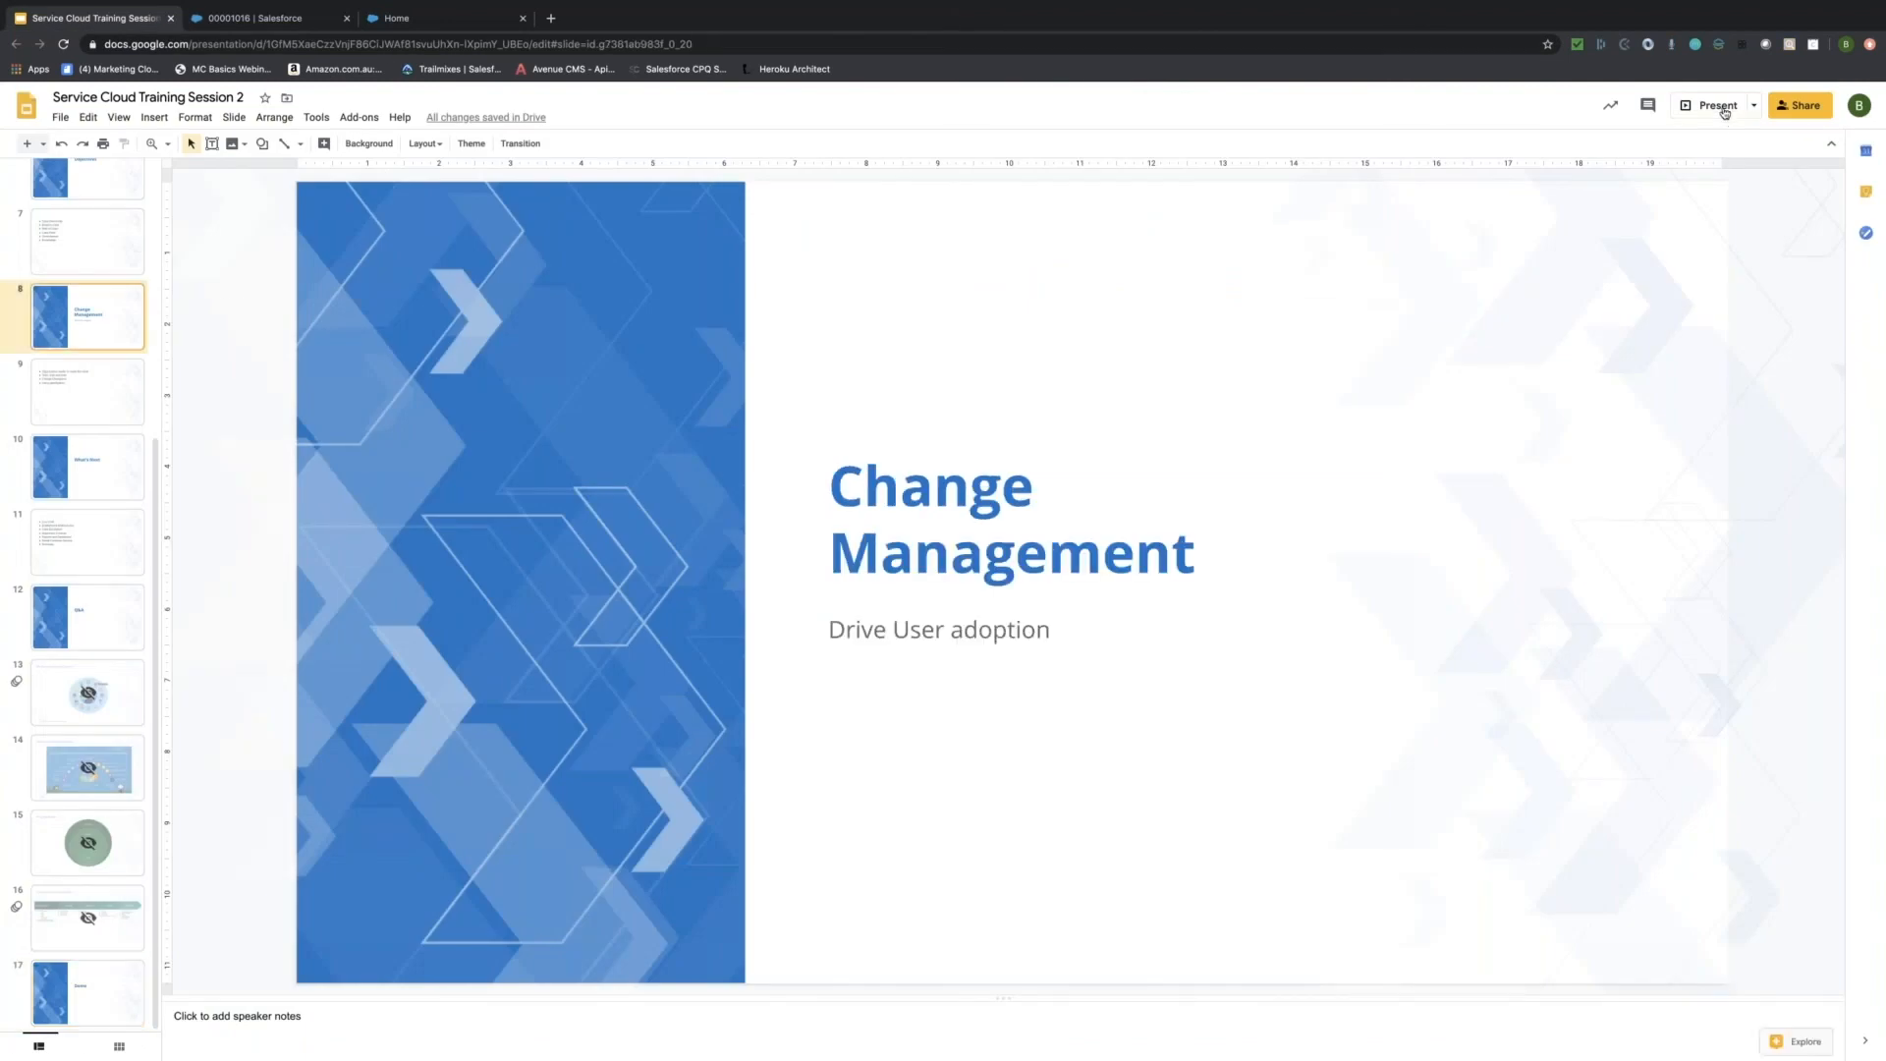
pyautogui.click(1714, 106)
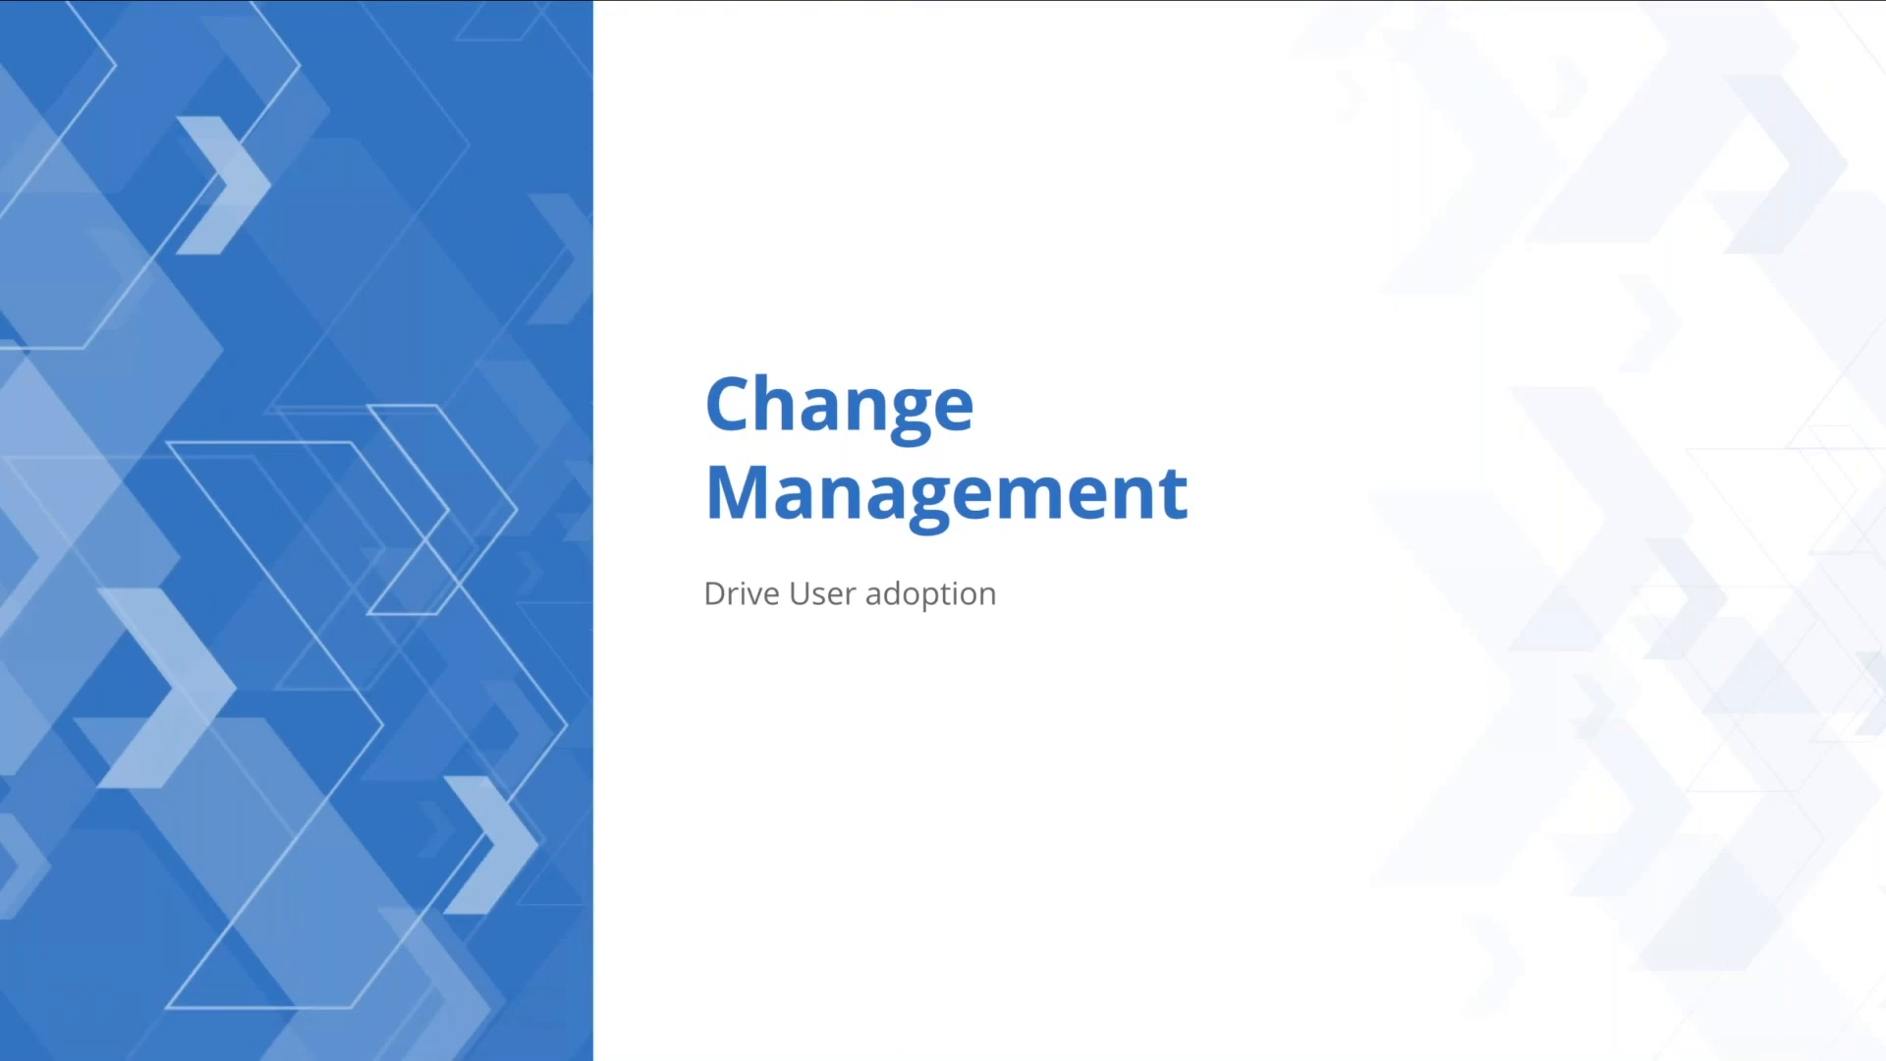
pyautogui.press('Right')
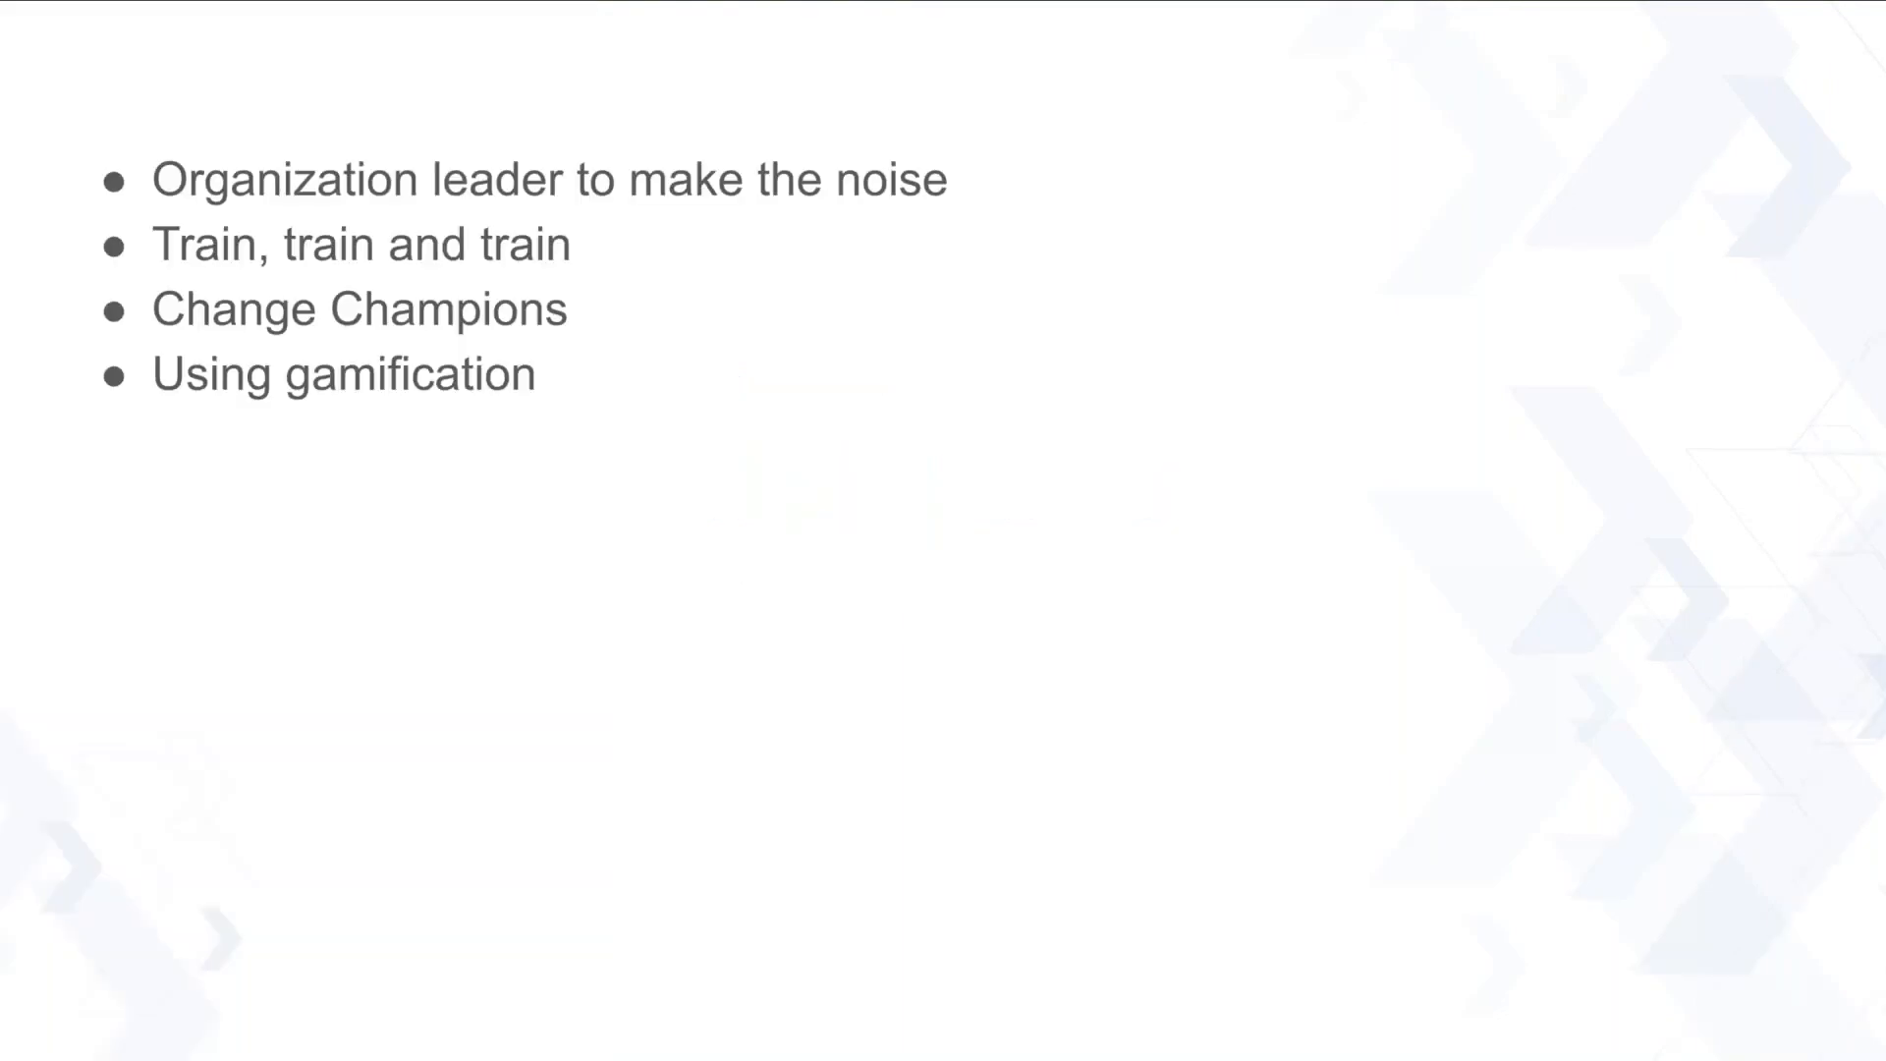